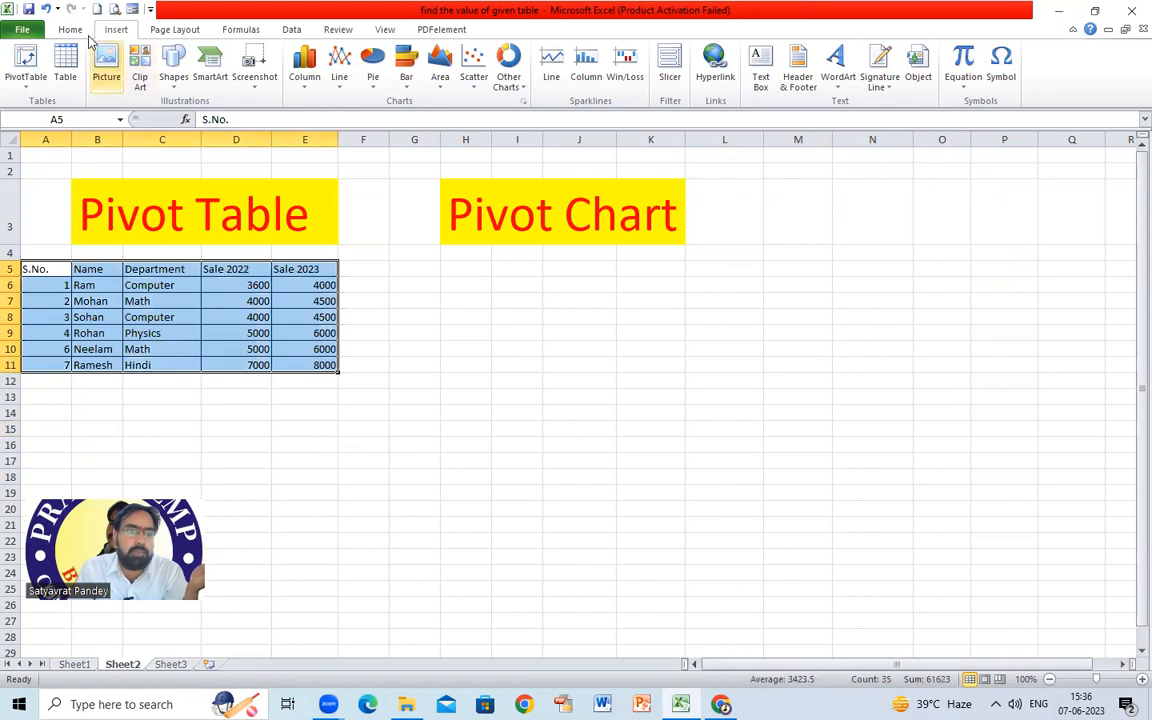
# Insert a PivotTable from Sheet2 range A5:E11 and place it on the existing worksheet at cell H5.
pyautogui.click(30, 90)
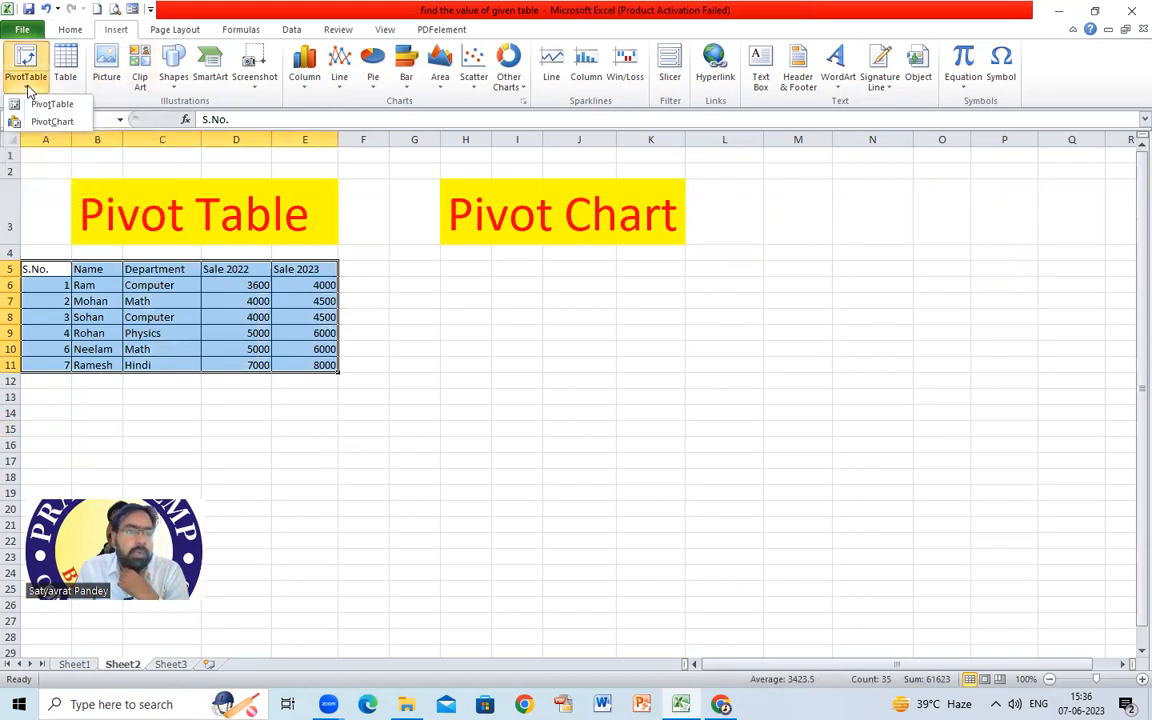
pyautogui.click(31, 98)
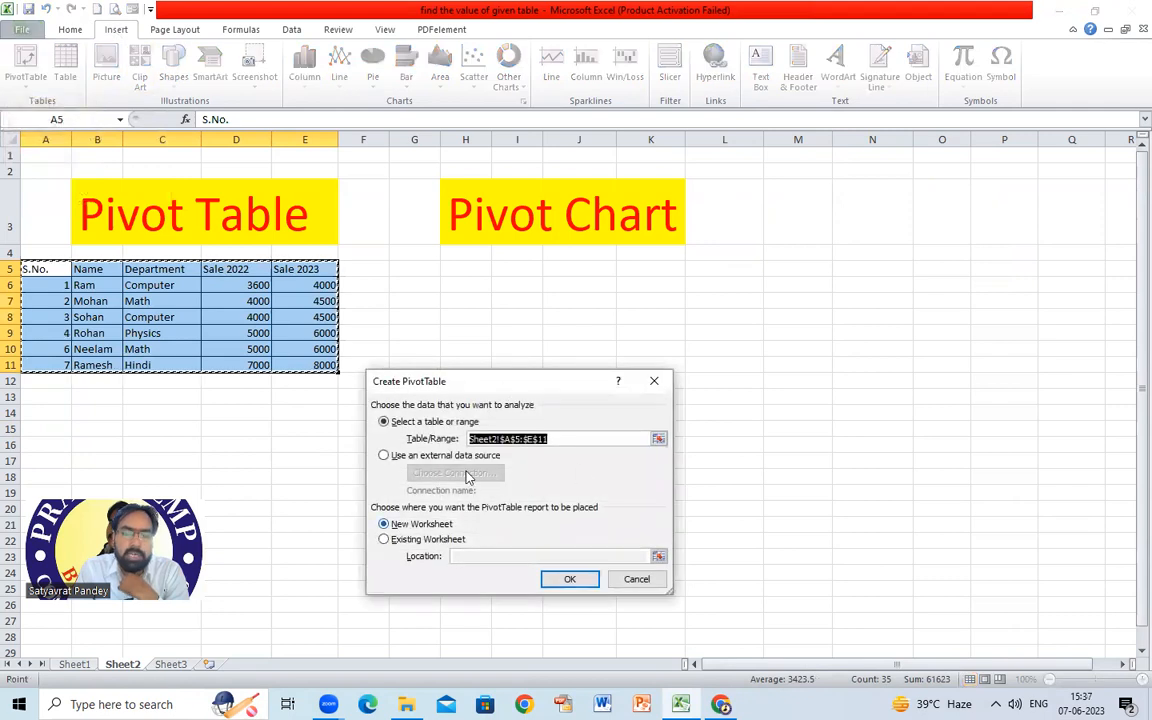
pyautogui.click(435, 540)
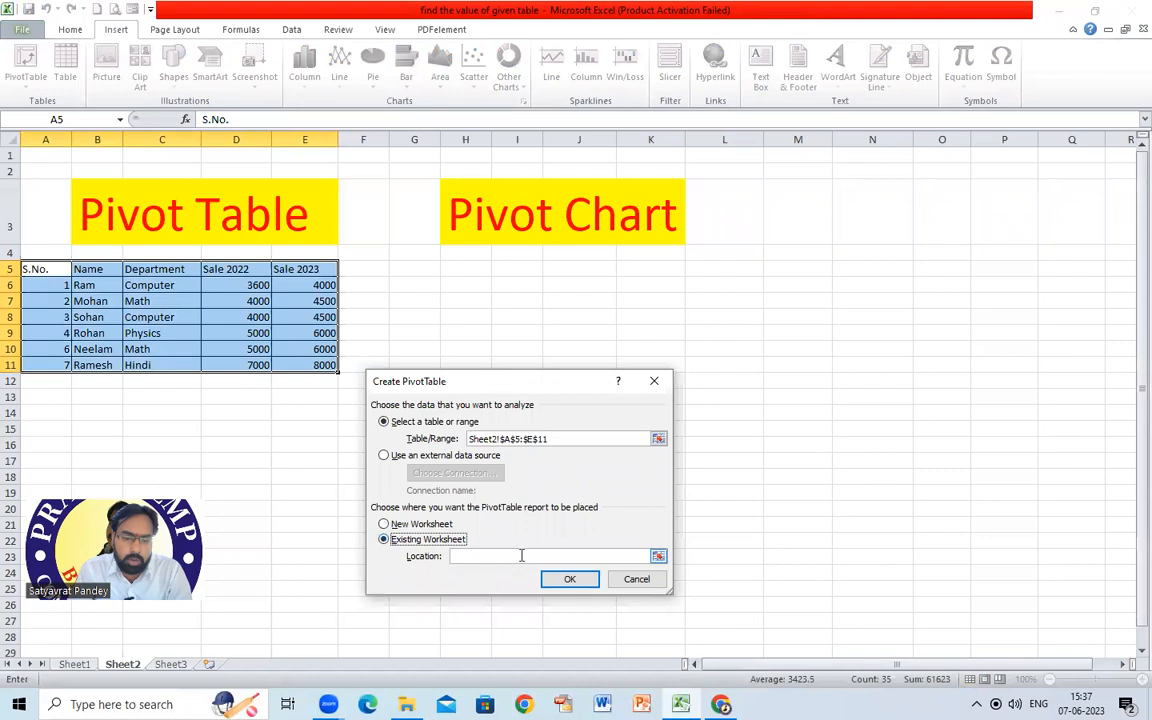
pyautogui.click(478, 556)
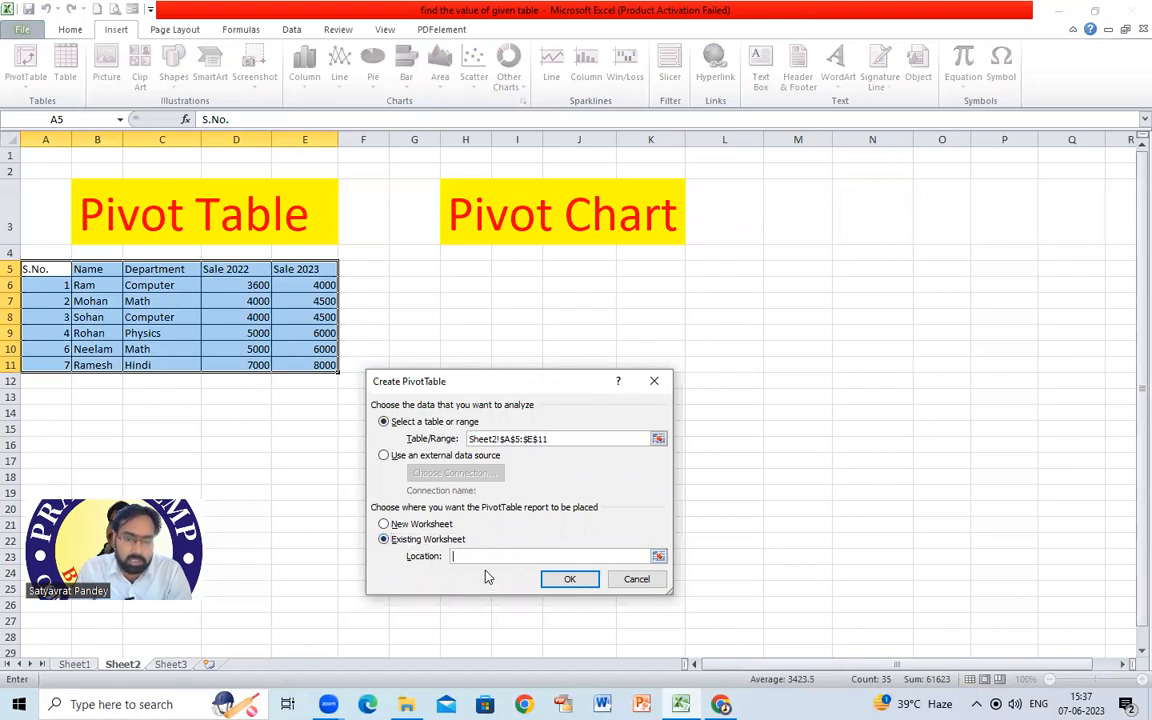
pyautogui.click(489, 271)
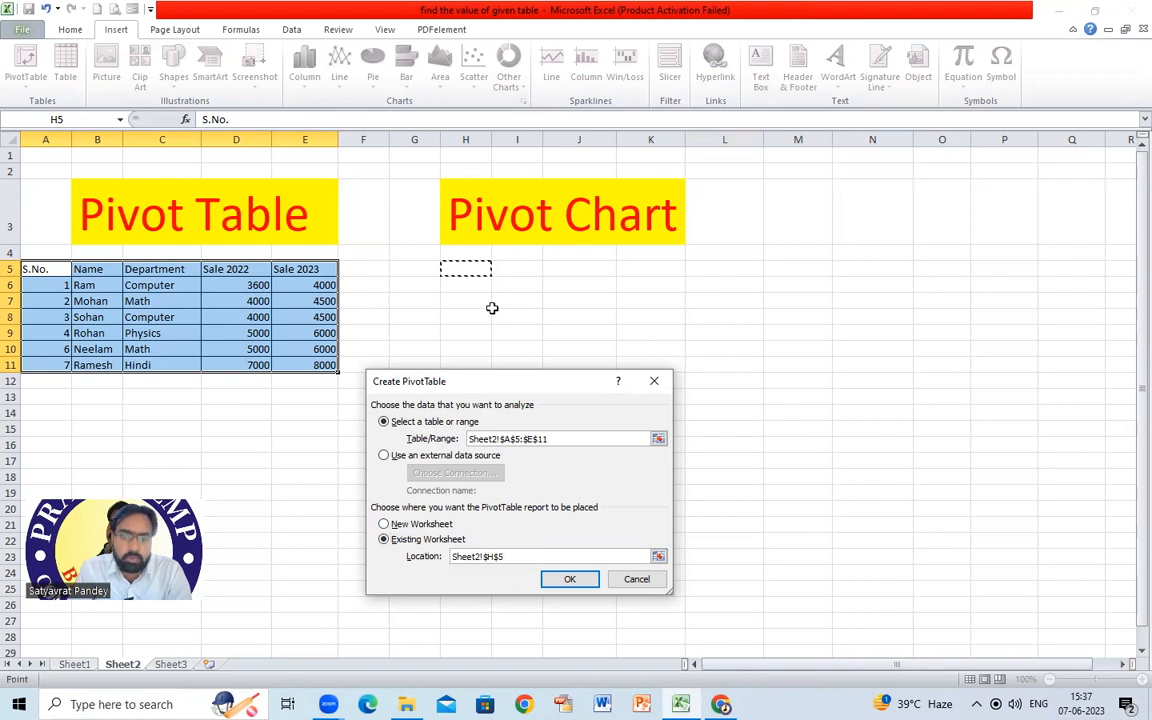
pyautogui.click(569, 582)
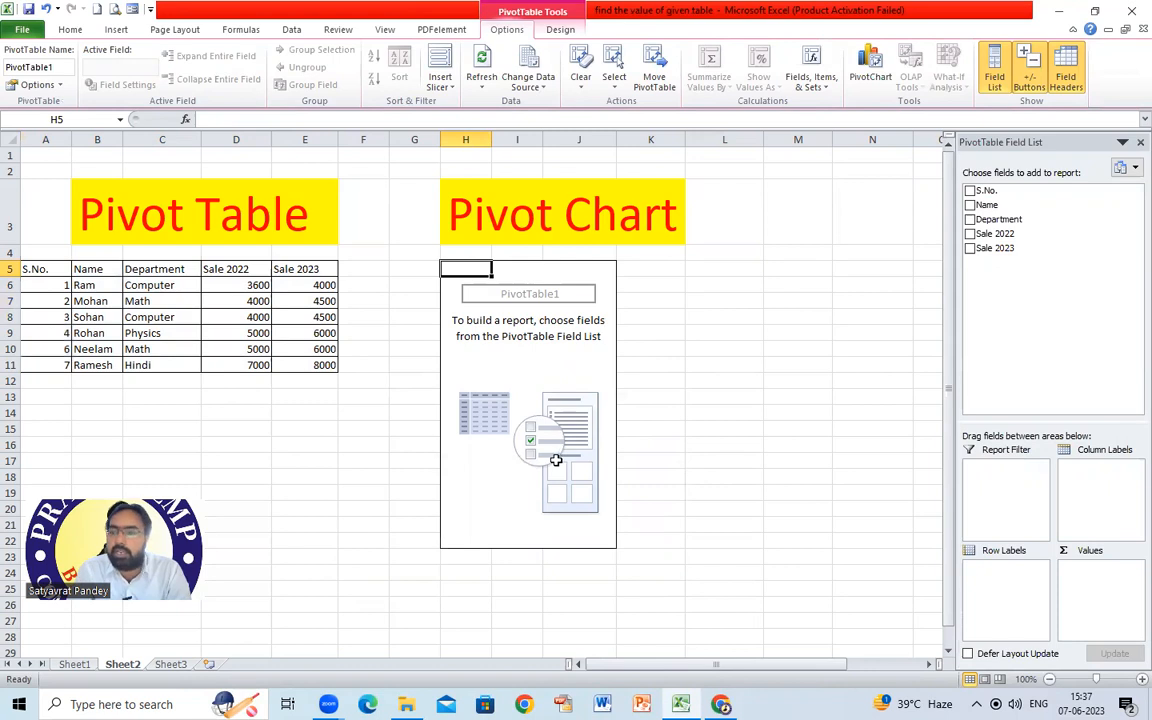
# Add the S.No., Name, Department, Sale 2022 and Sale 2023 fields to the pivot table report.
pyautogui.click(969, 190)
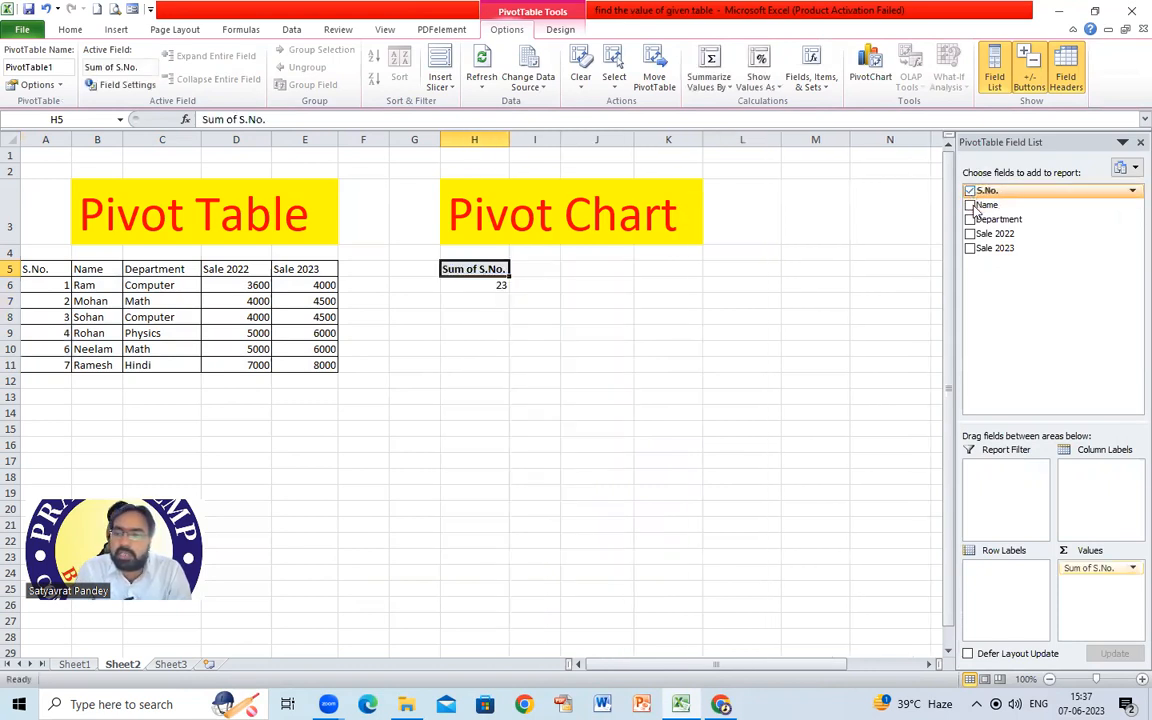
pyautogui.click(969, 204)
pyautogui.click(969, 219)
pyautogui.click(969, 233)
pyautogui.click(969, 248)
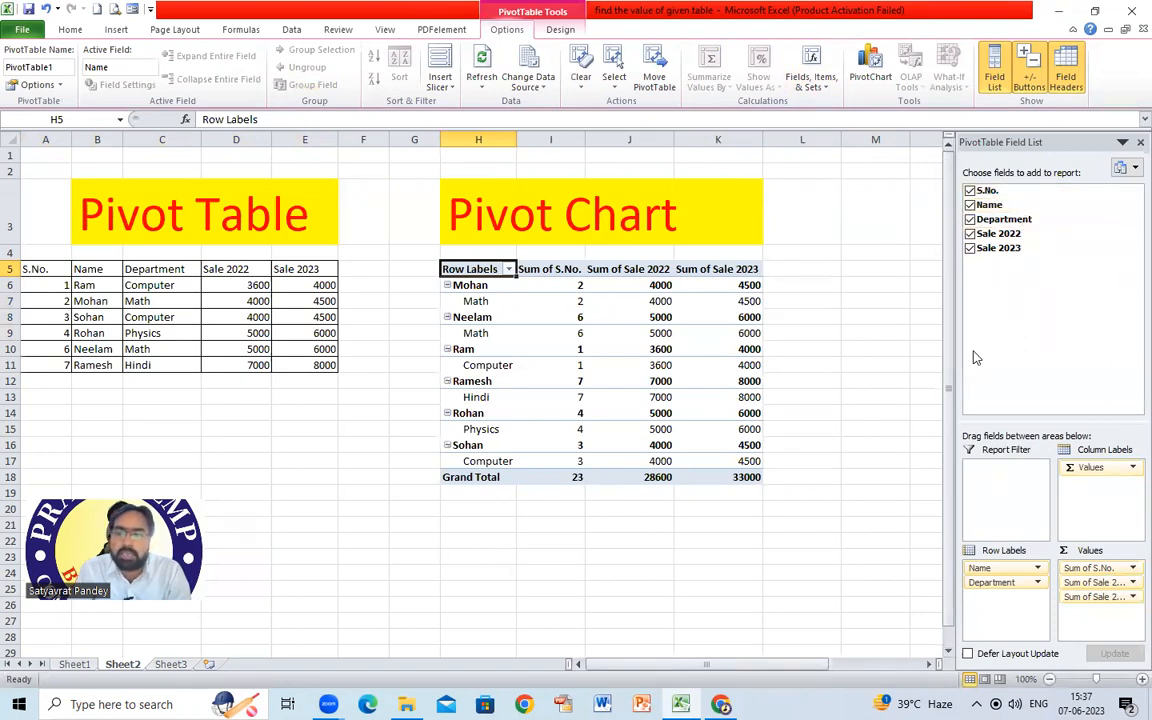
# Move the S.No. field from Values to Row Labels below Department and compare the Math entries with the source table.
pyautogui.moveTo(576, 433)
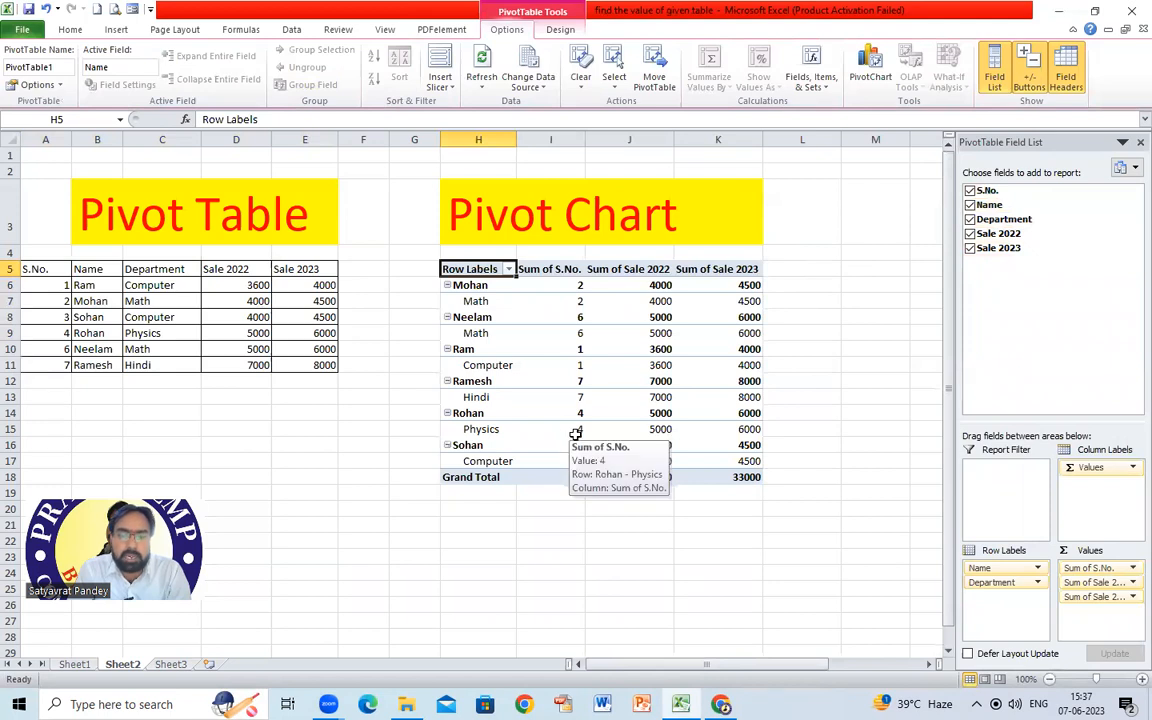
pyautogui.moveTo(722, 417)
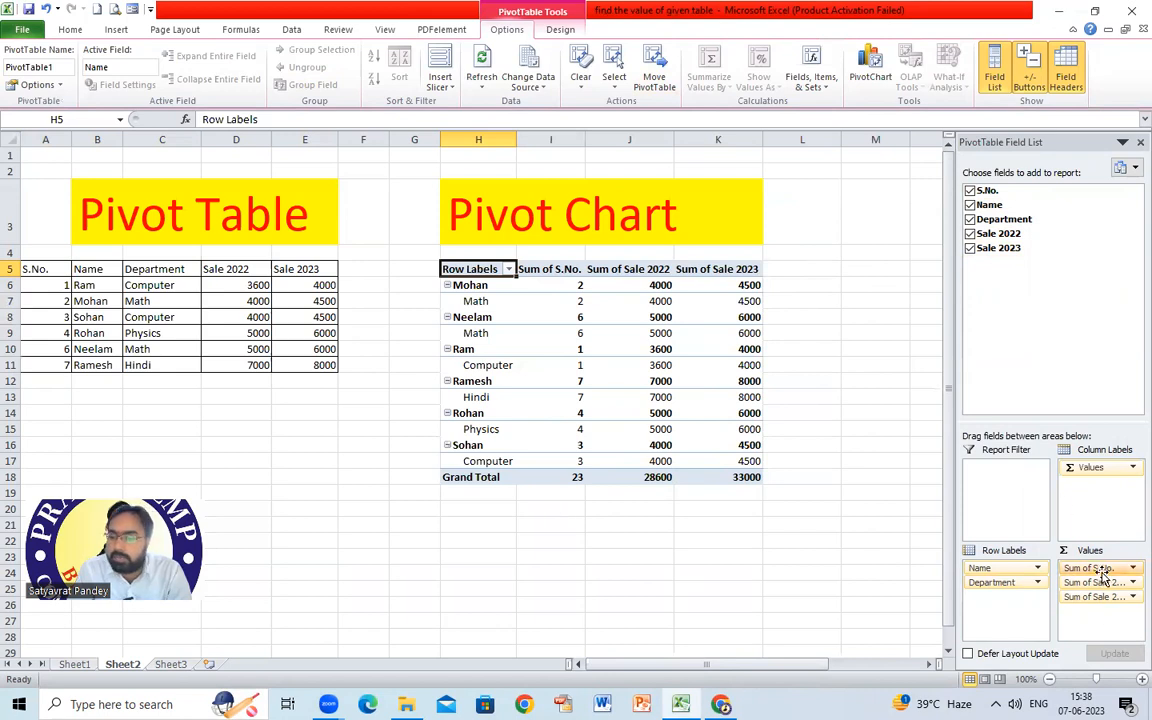
pyautogui.moveTo(1103, 572); pyautogui.dragTo(1006, 600)
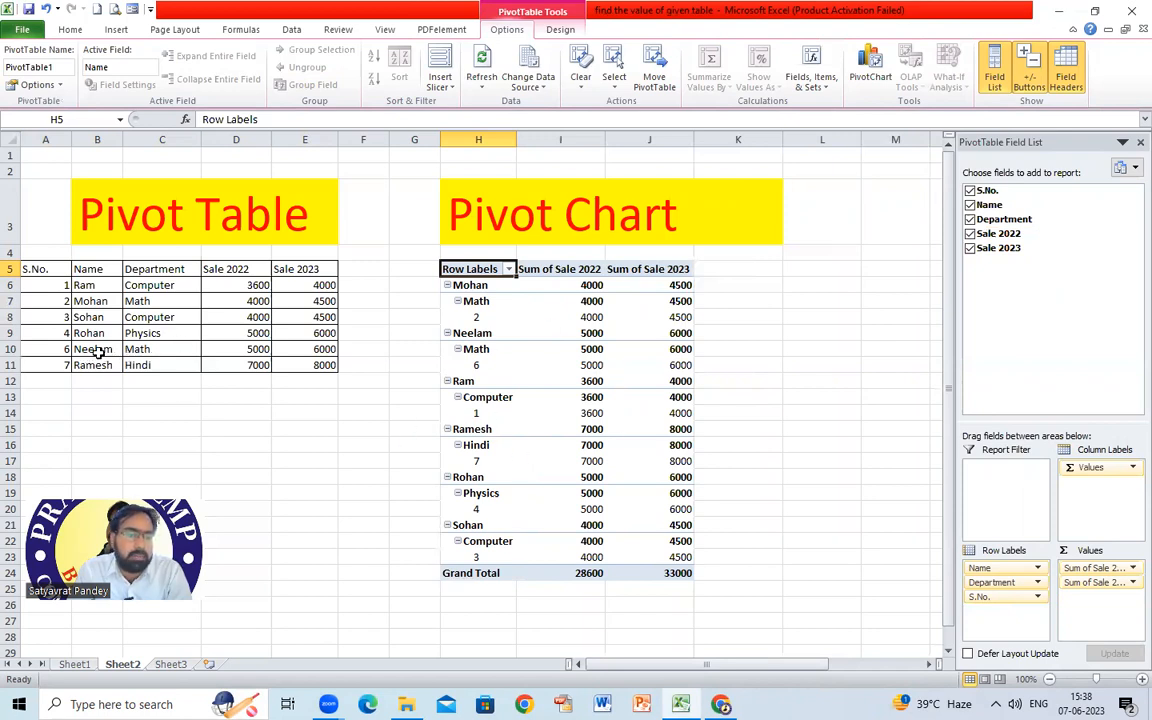
pyautogui.moveTo(88, 300); pyautogui.dragTo(158, 302)
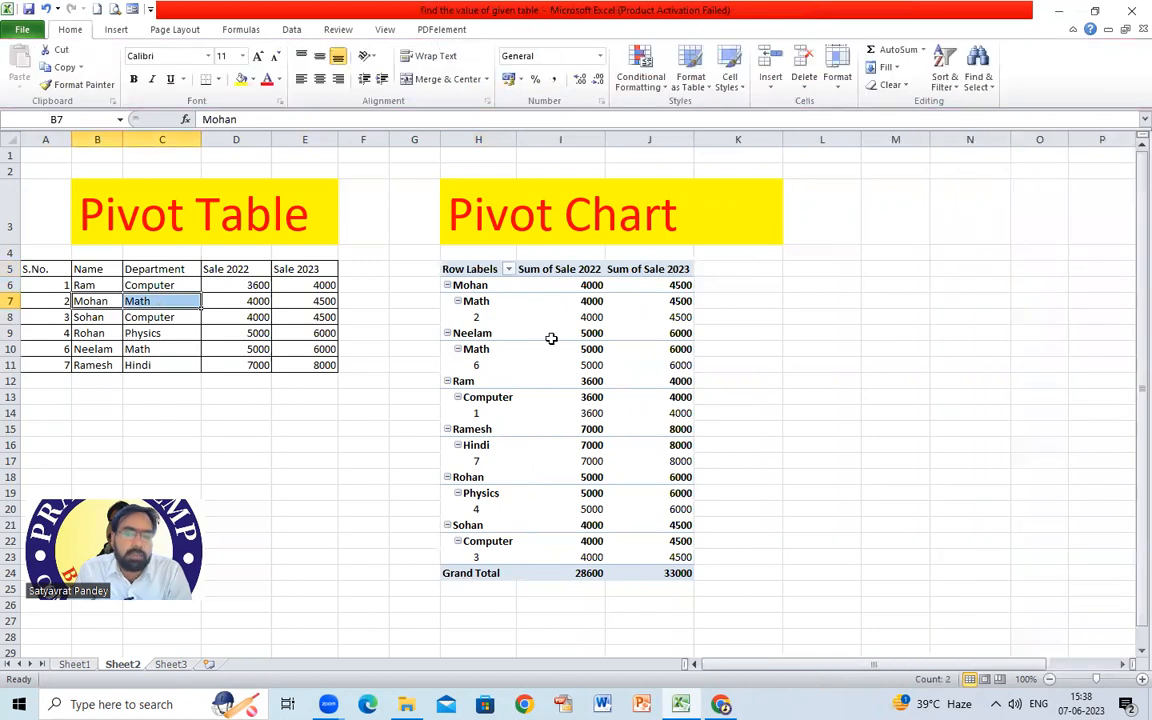
pyautogui.click(145, 349)
pyautogui.click(560, 333)
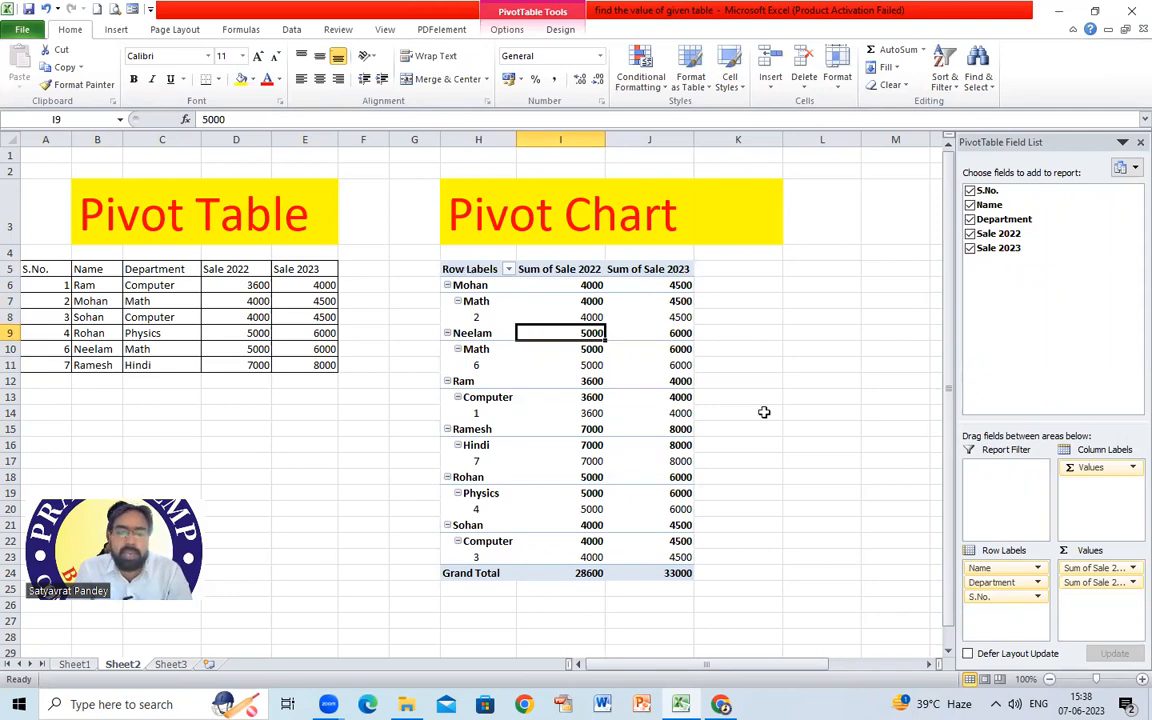
# Remove all five fields, S.No., Name, Department, Sale 2022 and Sale 2023, from the pivot table report.
pyautogui.click(970, 191)
pyautogui.click(970, 205)
pyautogui.click(970, 219)
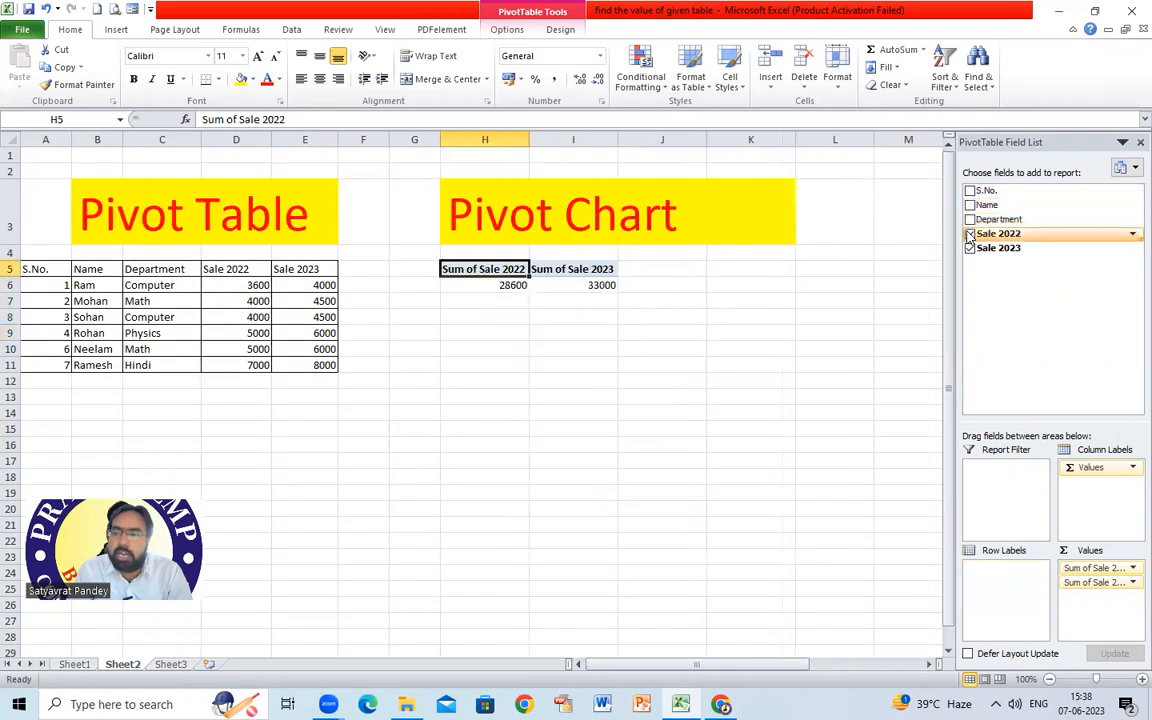
pyautogui.click(970, 233)
pyautogui.click(970, 248)
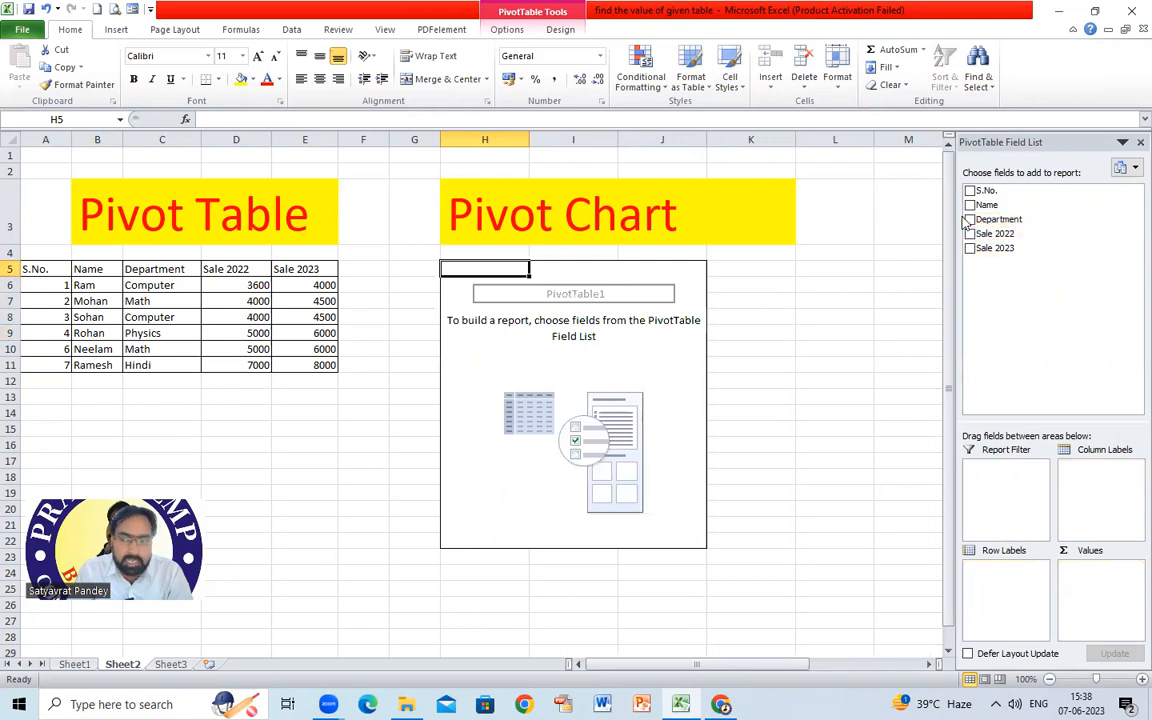
# Add Department as row labels filtered to Math only, with the Sale 2022 and Sale 2023 sums as values.
pyautogui.click(969, 220)
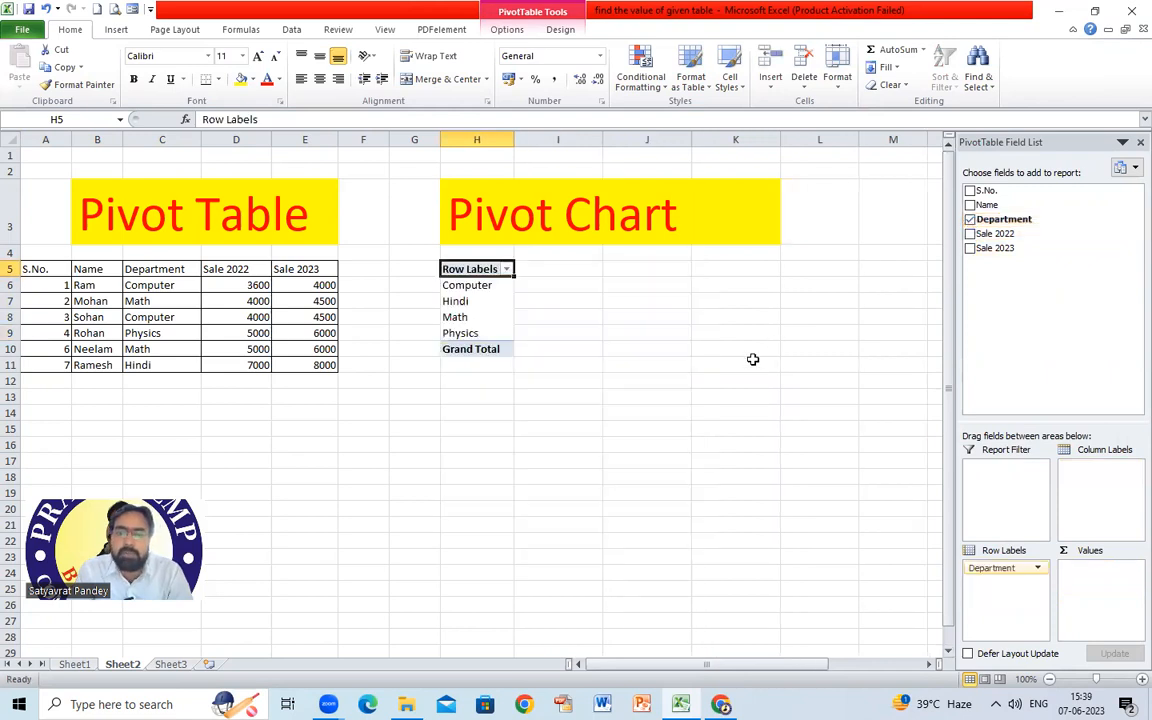
pyautogui.click(506, 269)
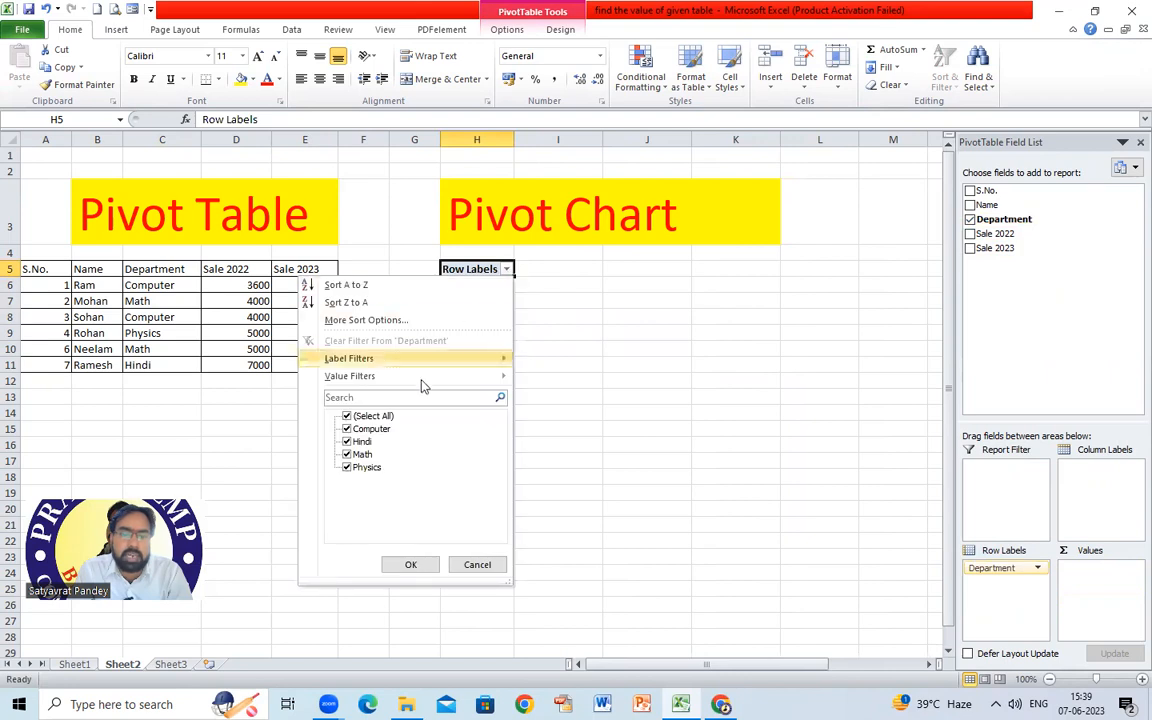
pyautogui.click(347, 415)
pyautogui.click(360, 454)
pyautogui.click(404, 566)
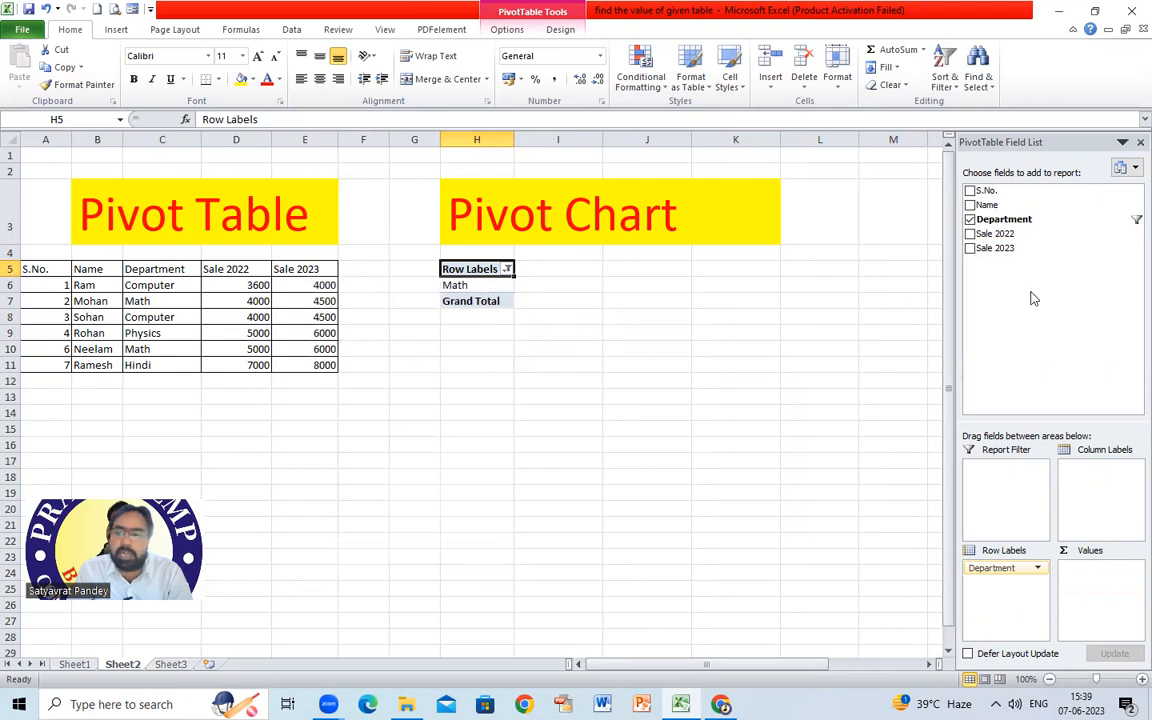
pyautogui.click(970, 234)
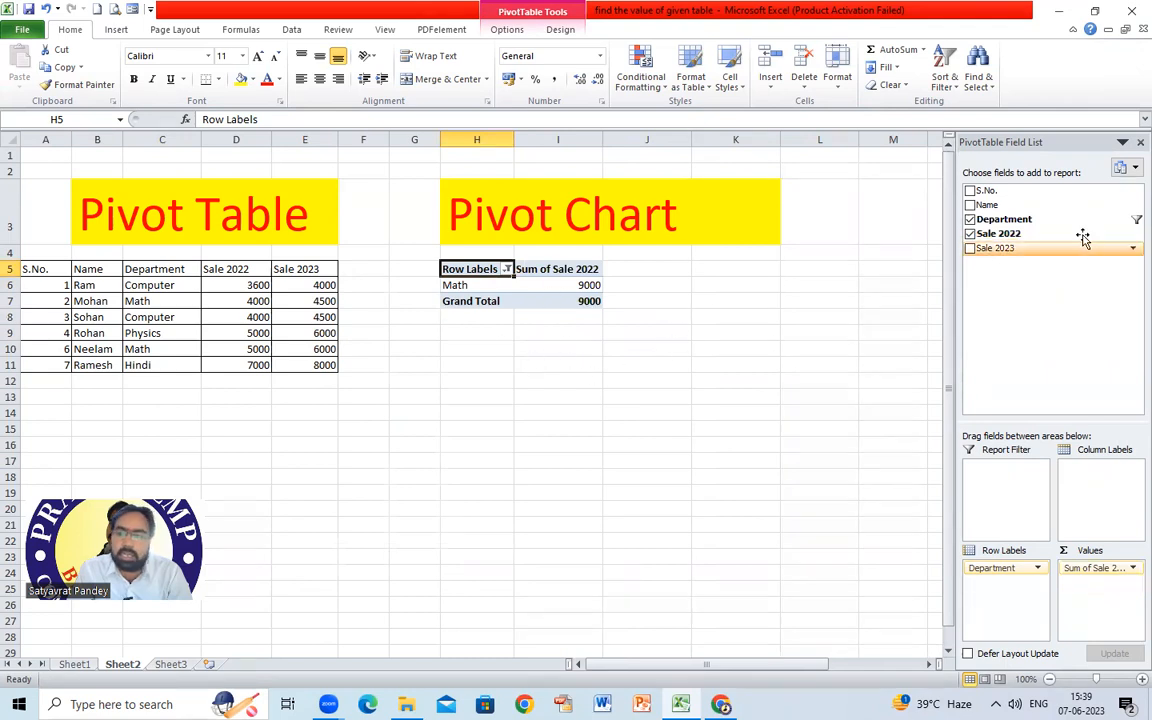
pyautogui.click(970, 249)
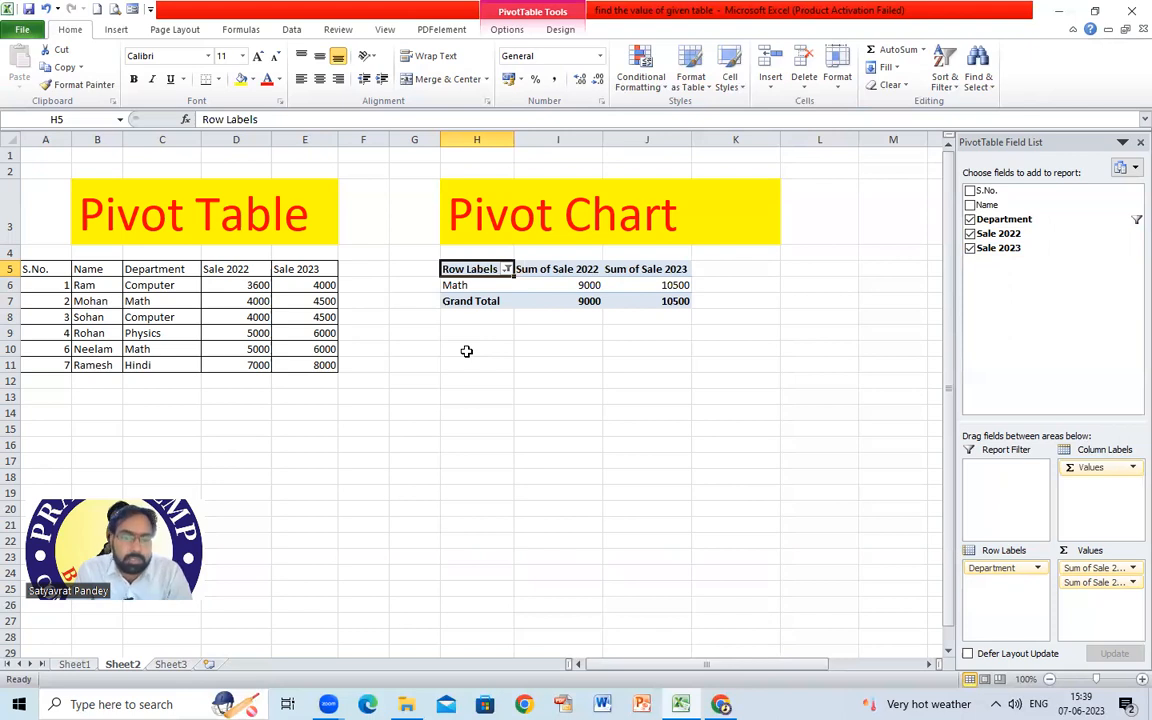
# Clear the Department, Sale 2022 and Sale 2023 fields from the pivot table report.
pyautogui.click(969, 219)
pyautogui.click(969, 233)
pyautogui.click(969, 248)
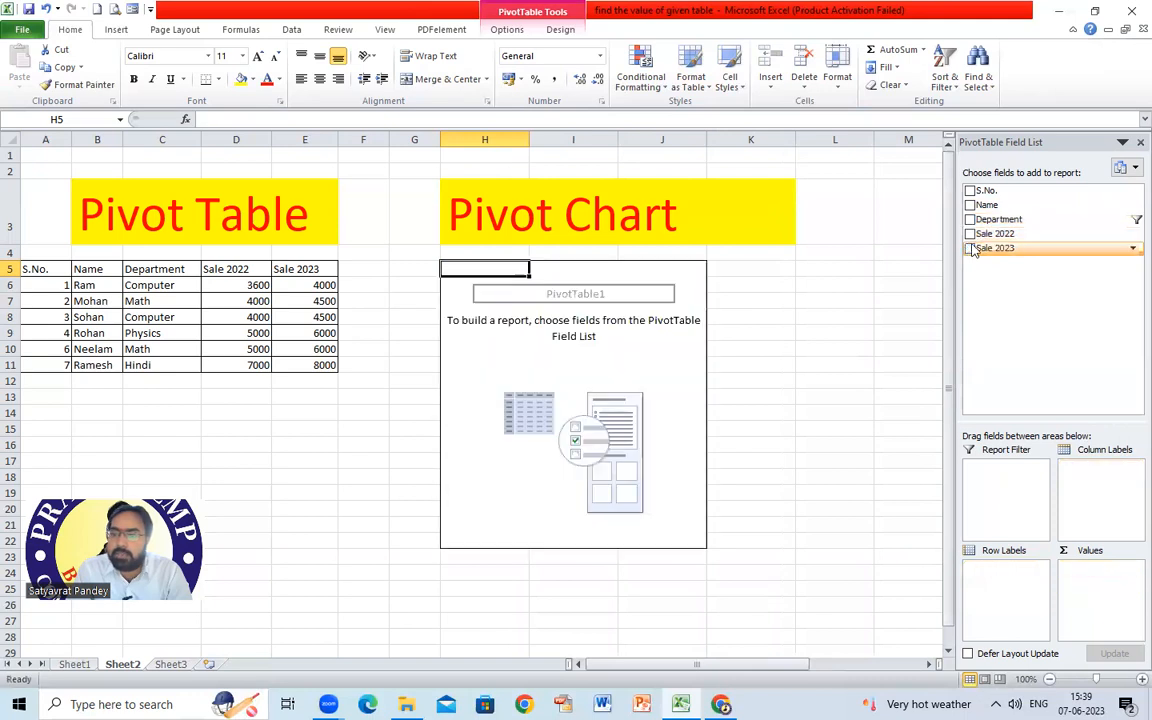
# Add the Name field as row labels and filter it to show only the person with S.No. 6.
pyautogui.click(970, 205)
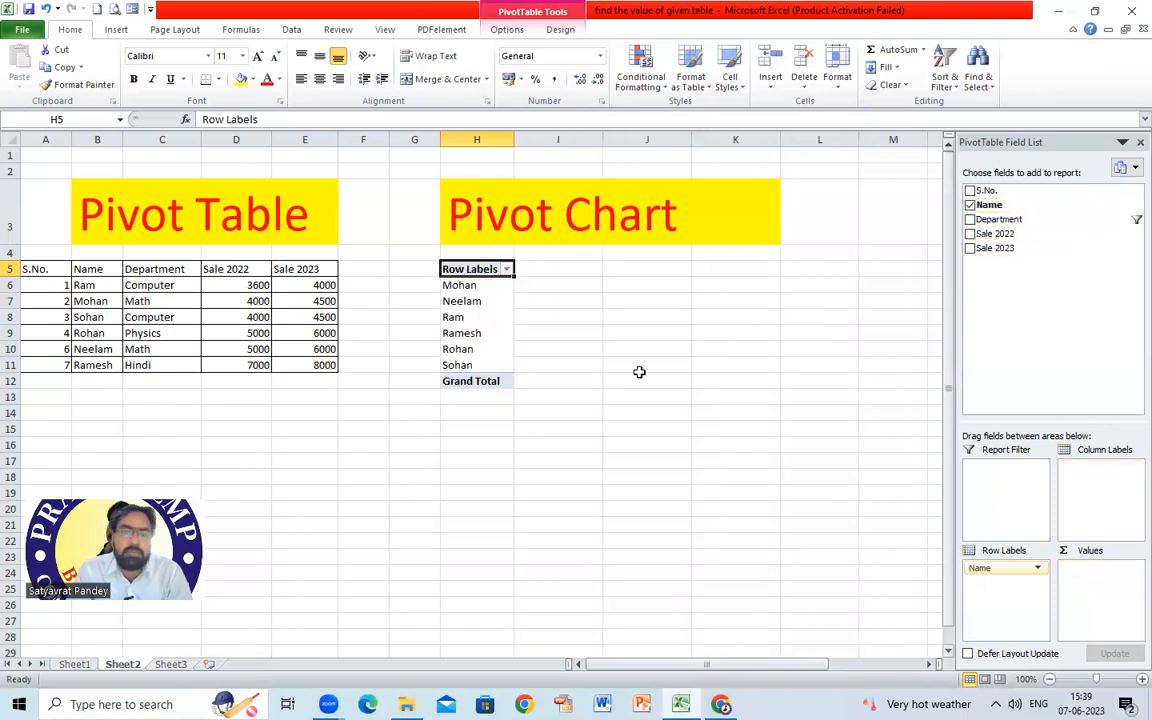
pyautogui.click(507, 272)
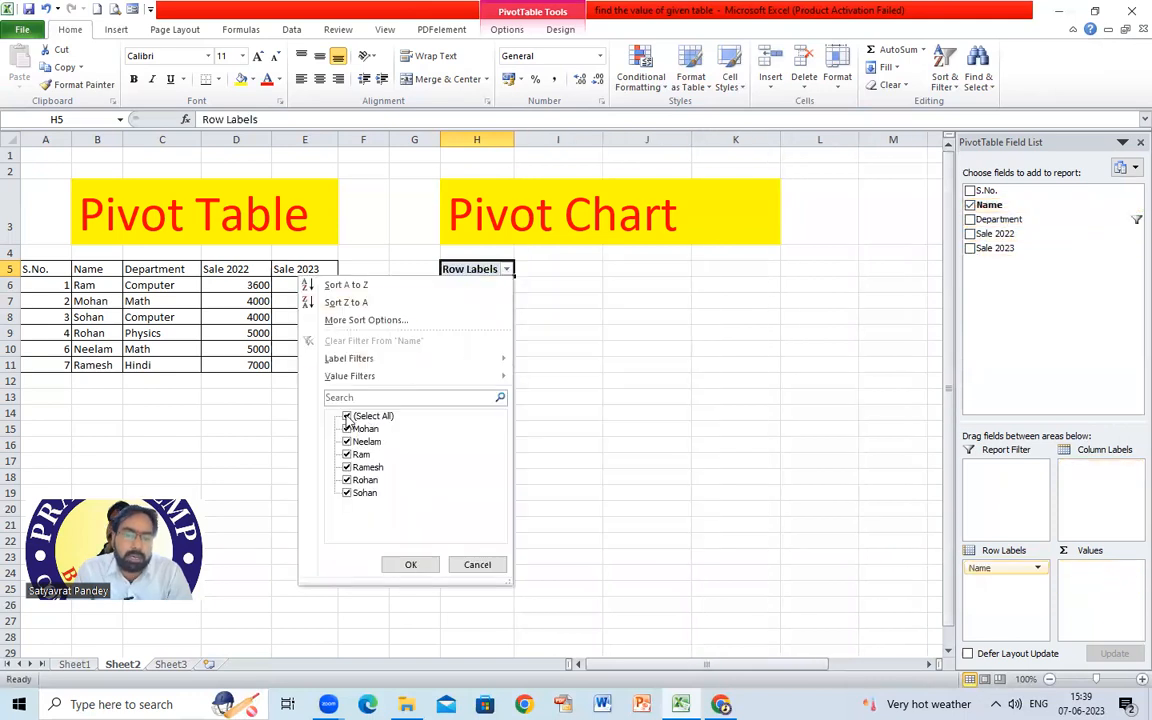
pyautogui.click(347, 416)
pyautogui.click(347, 442)
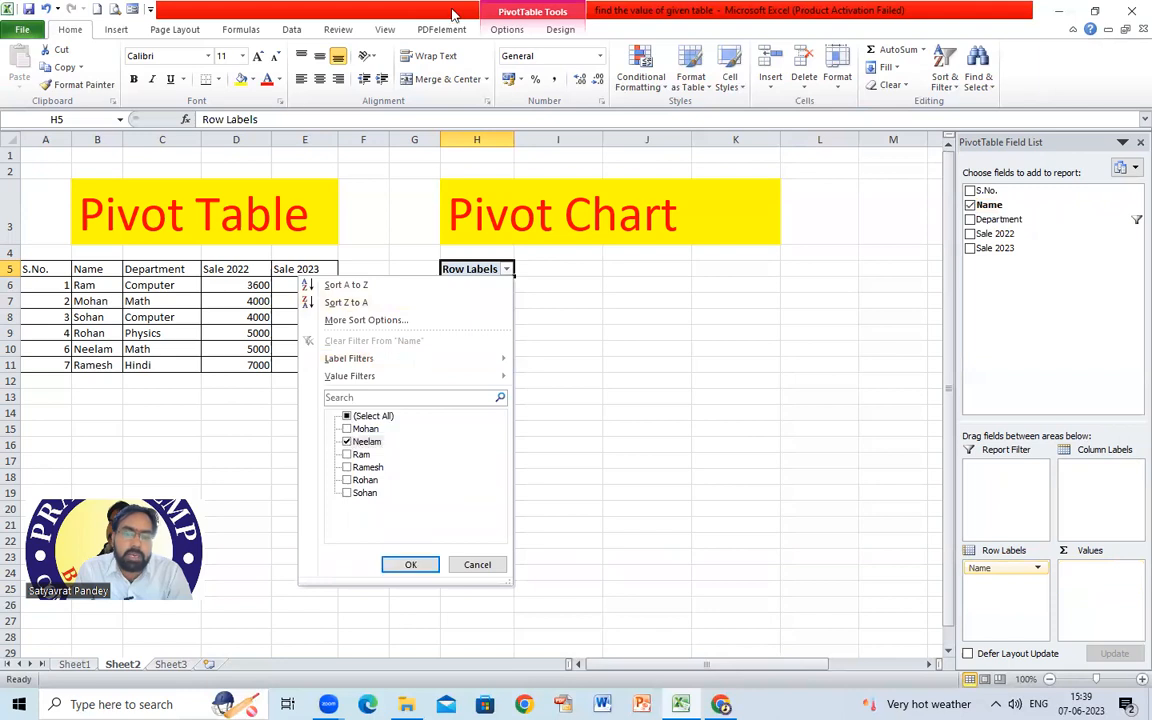
pyautogui.click(410, 564)
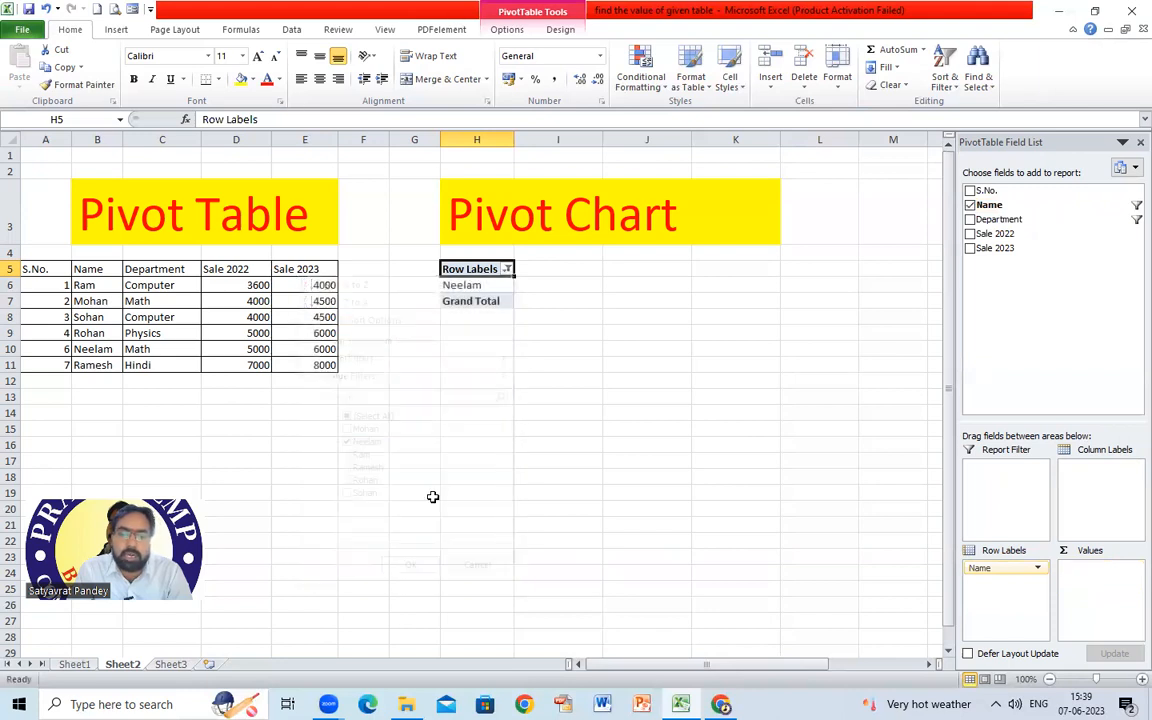
# Add Department, Sale 2022 and Sale 2023 to the report filtered by name.
pyautogui.click(969, 219)
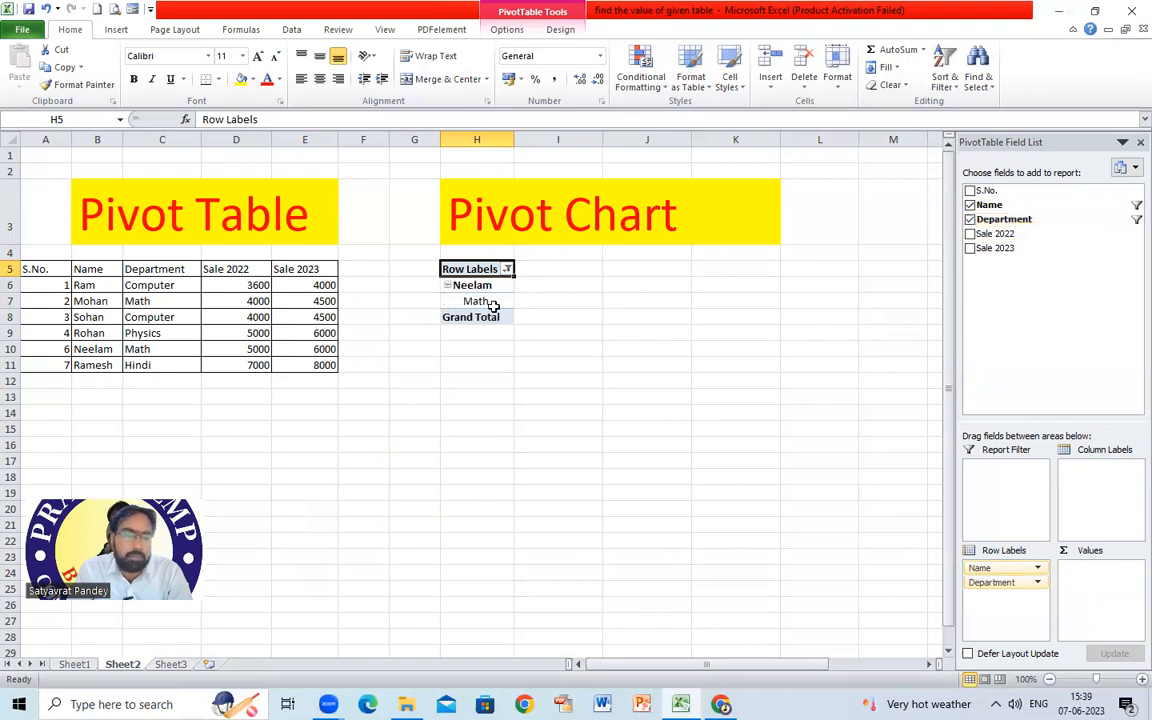
pyautogui.click(969, 233)
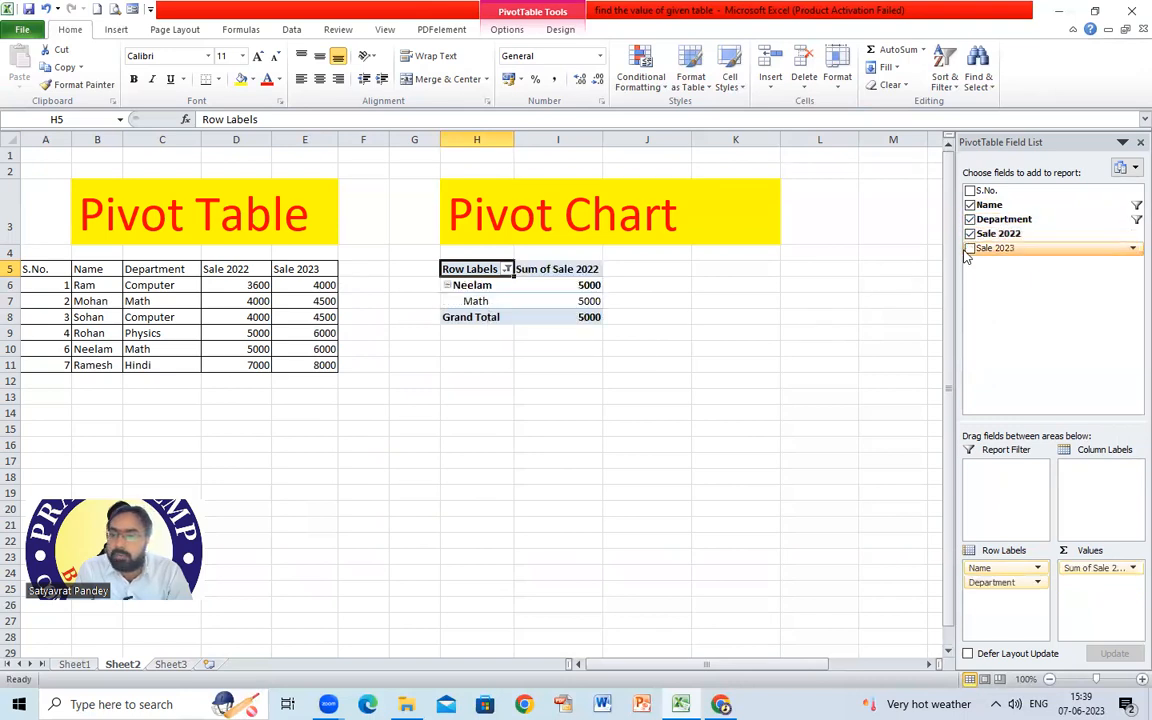
pyautogui.click(969, 248)
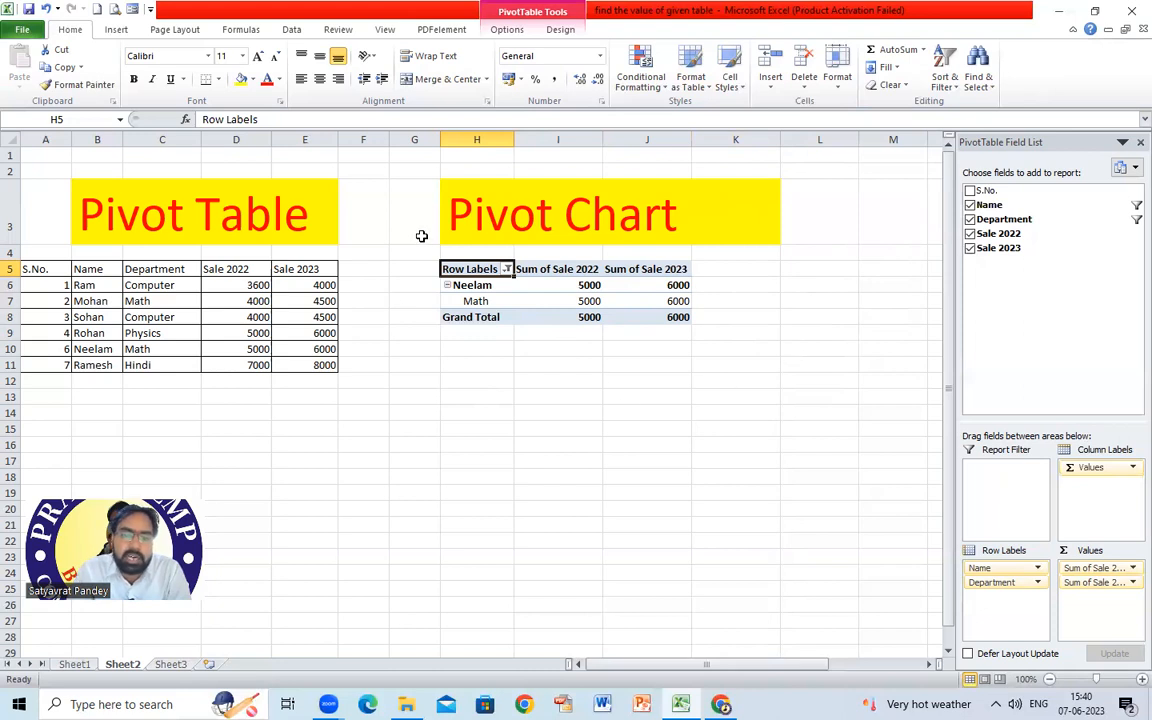
# Delete the whole pivot table by clearing the range G4:K9.
pyautogui.moveTo(400, 225); pyautogui.dragTo(748, 341)
pyautogui.click(658, 429)
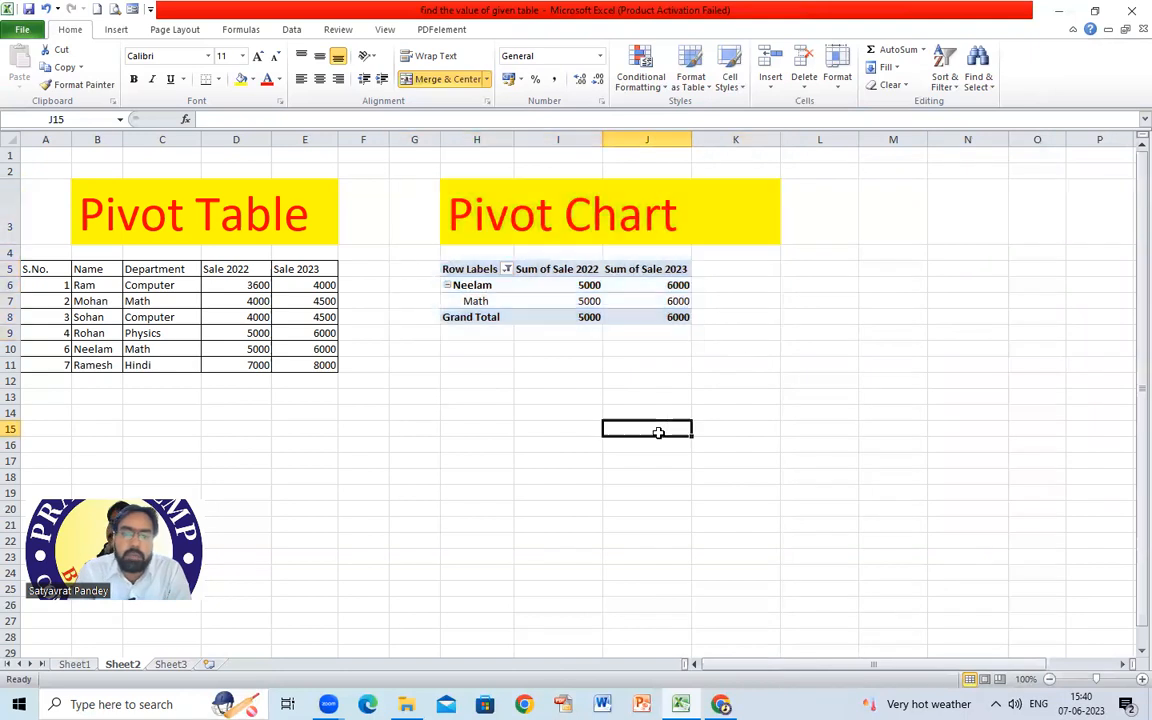
pyautogui.moveTo(432, 254); pyautogui.dragTo(717, 329)
pyautogui.press('Delete')
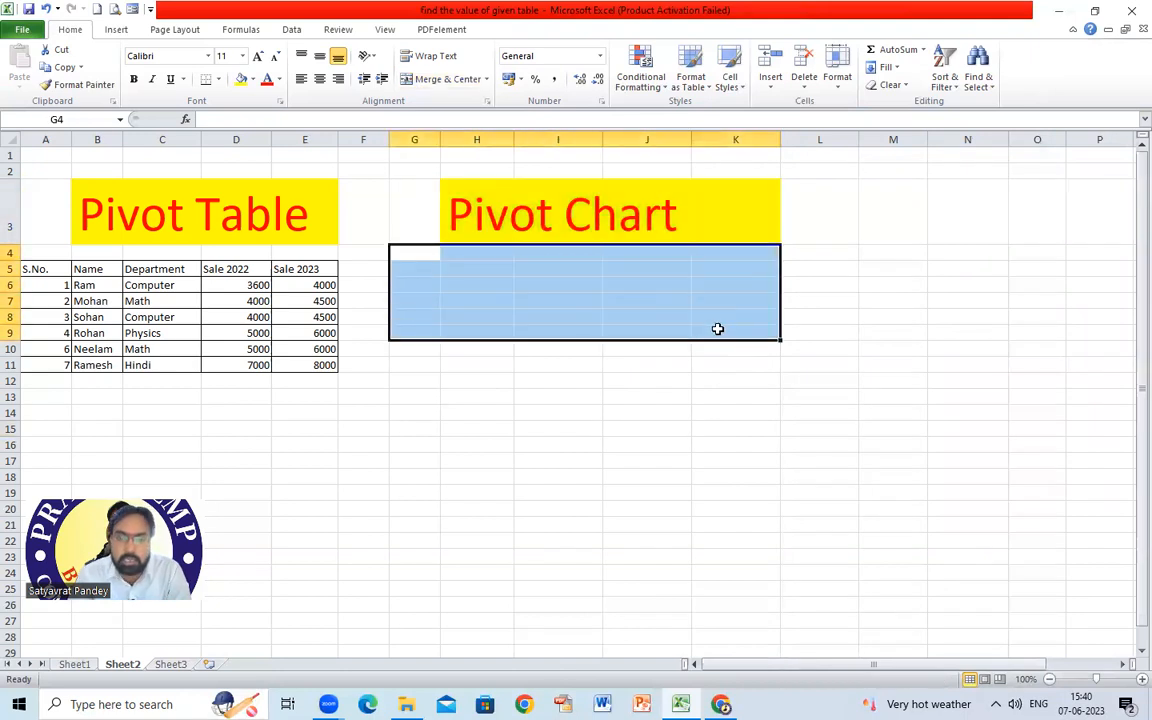
pyautogui.click(549, 354)
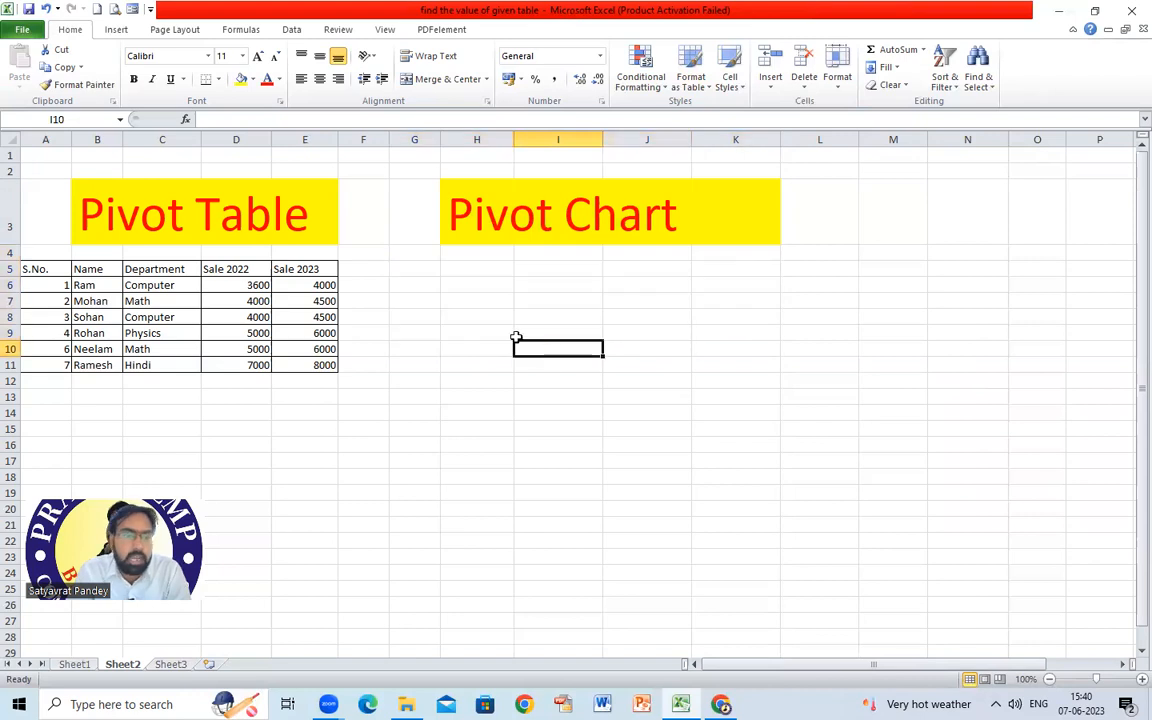
# Insert a PivotChart from the sales data A5:E11, placed on the existing worksheet at cell H6.
pyautogui.moveTo(40, 269); pyautogui.dragTo(324, 360)
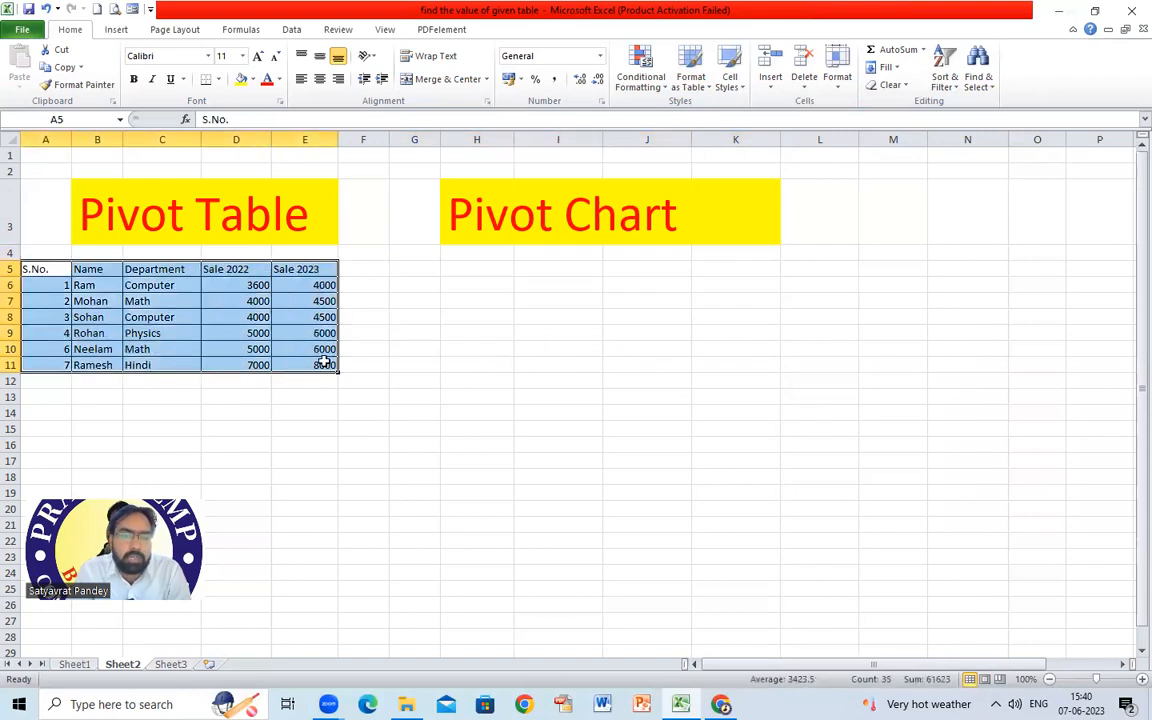
pyautogui.click(116, 29)
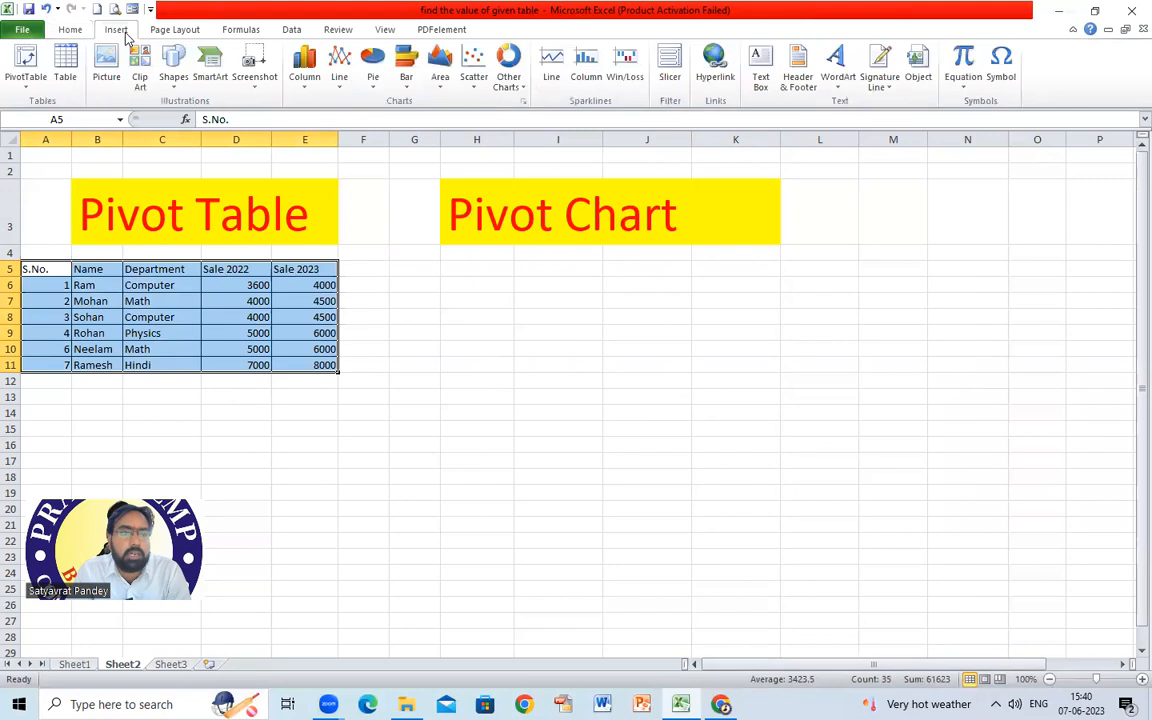
pyautogui.click(26, 86)
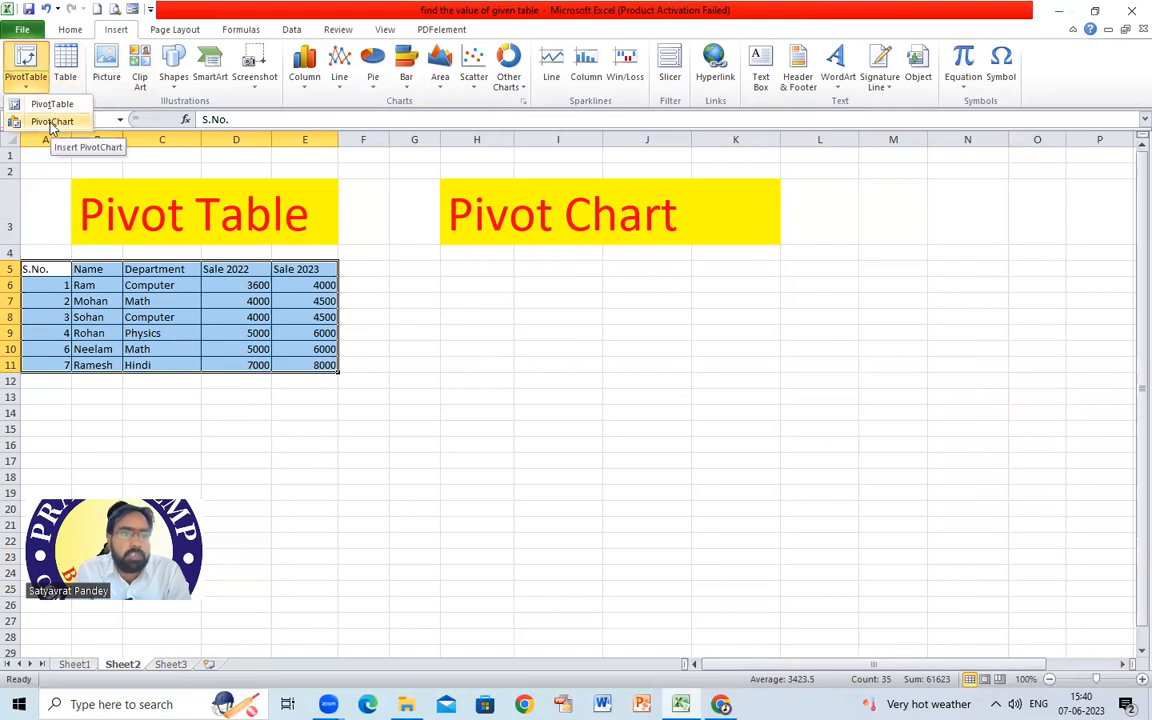
pyautogui.click(52, 121)
pyautogui.moveTo(414, 379); pyautogui.dragTo(614, 300)
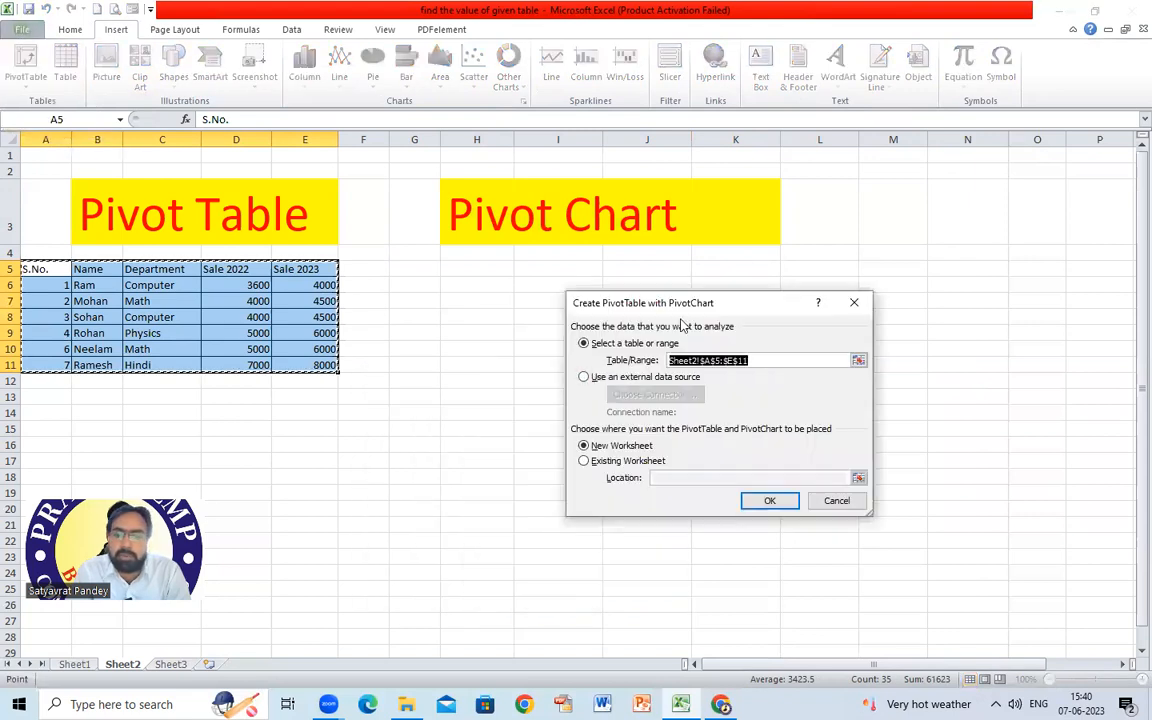
pyautogui.moveTo(743, 305); pyautogui.dragTo(660, 356)
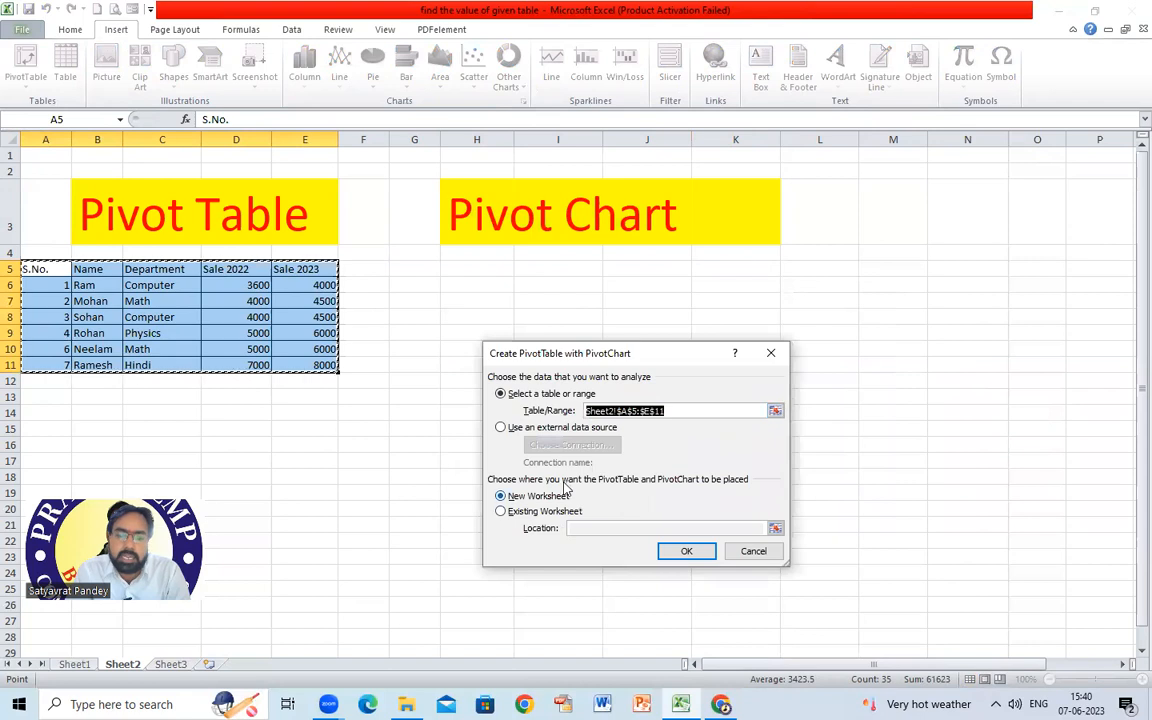
pyautogui.click(502, 511)
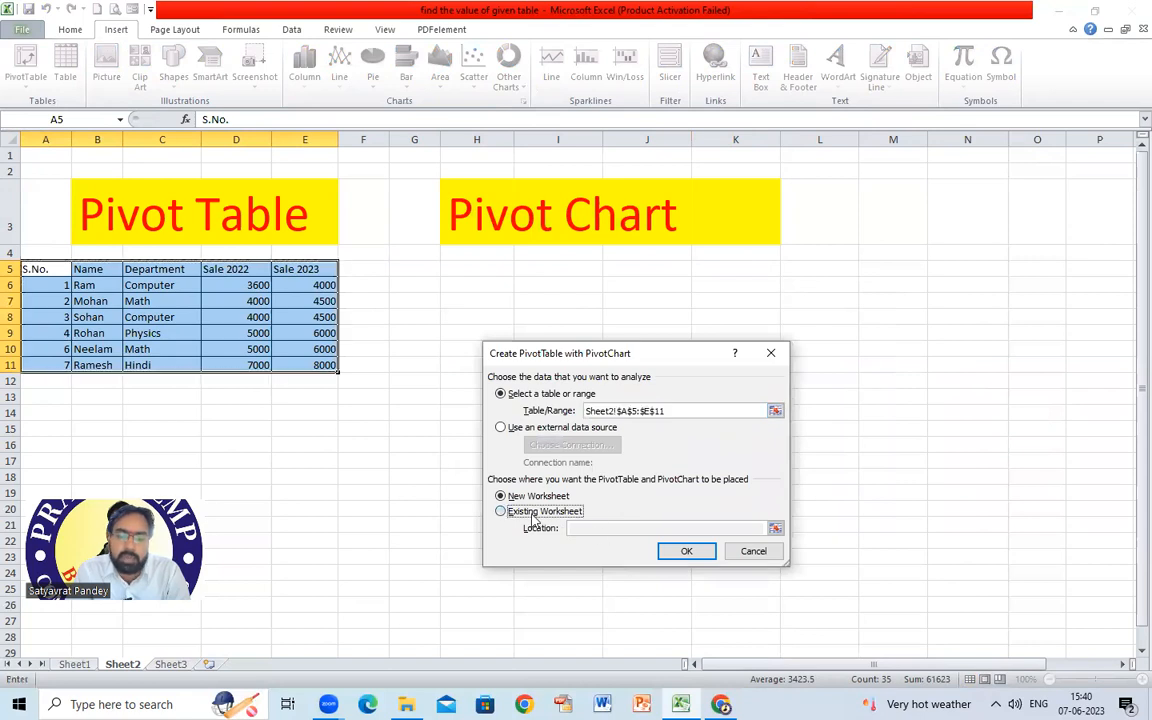
pyautogui.click(479, 286)
pyautogui.click(686, 551)
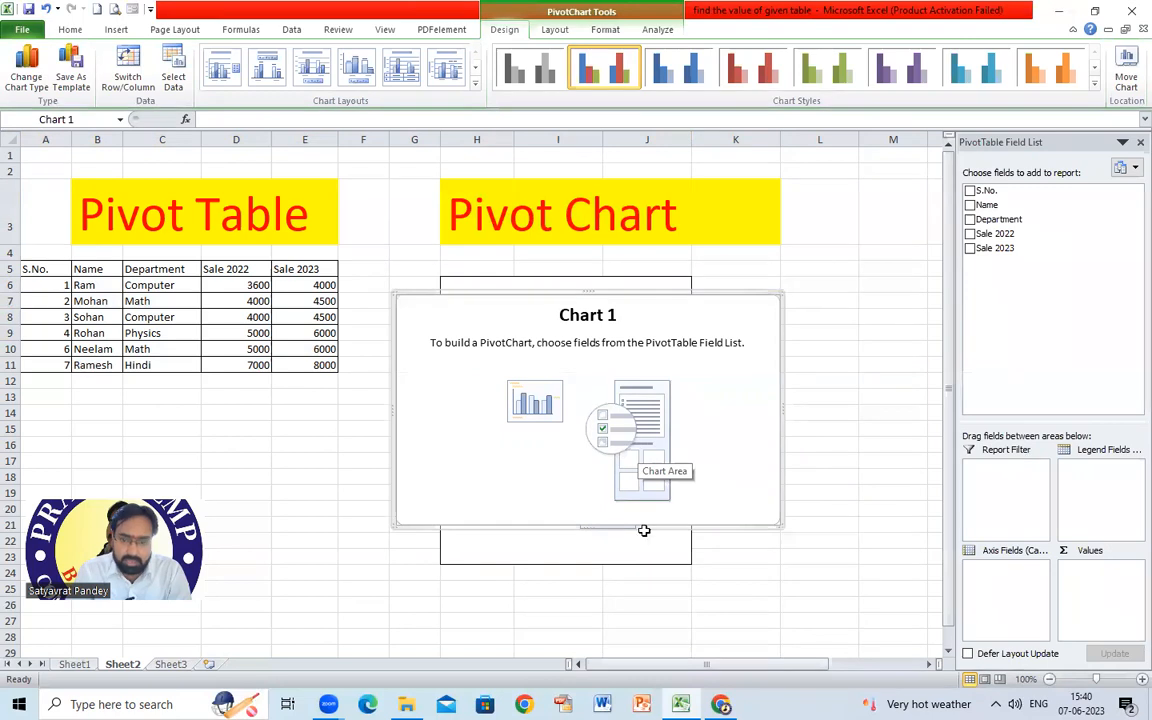
# Add the Name, Department, Sale 2022 and Sale 2023 fields to the PivotChart.
pyautogui.click(969, 205)
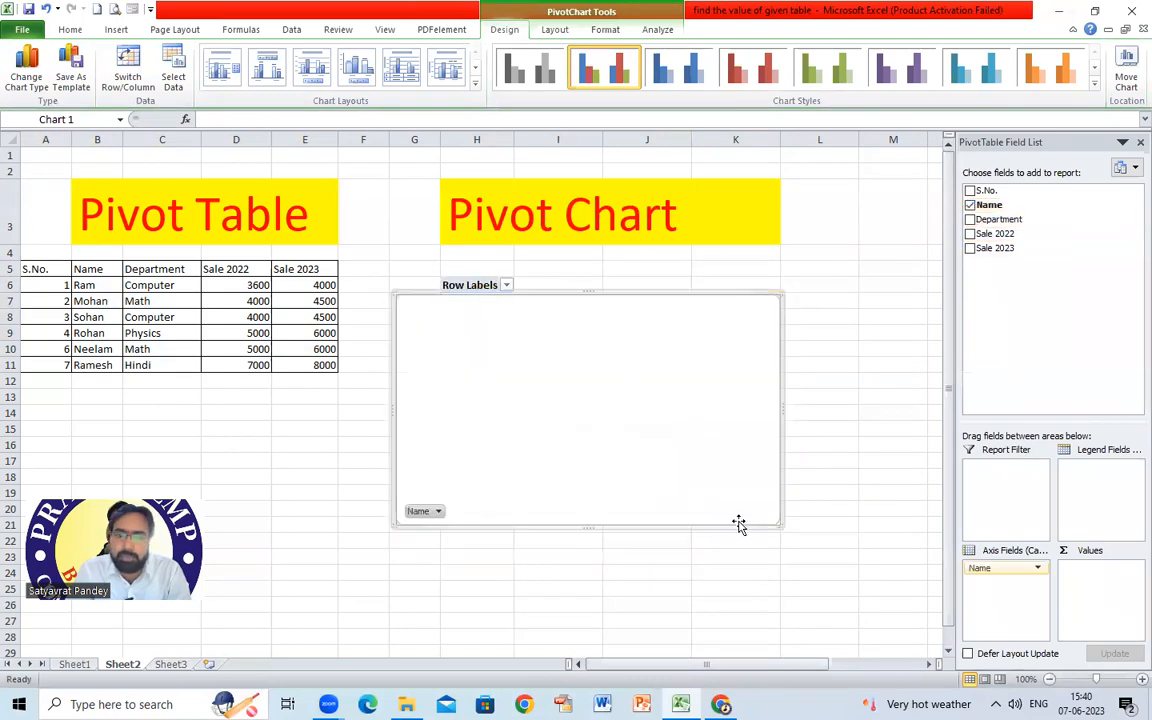
pyautogui.click(970, 219)
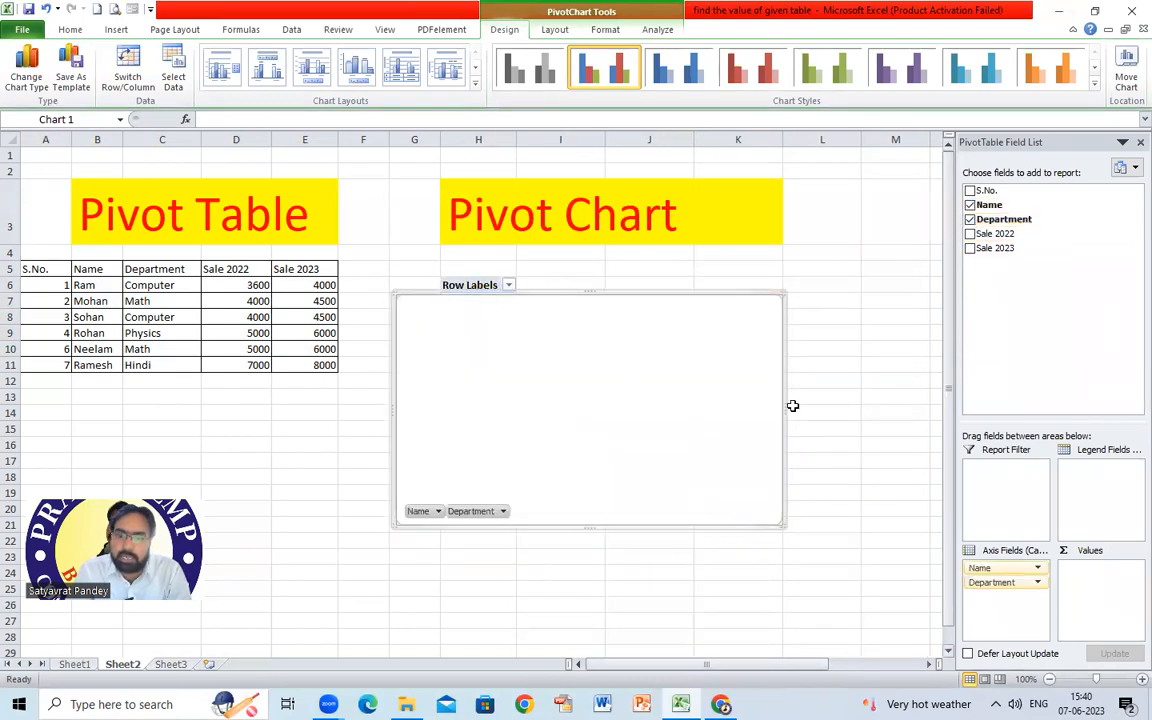
pyautogui.click(970, 233)
pyautogui.click(970, 248)
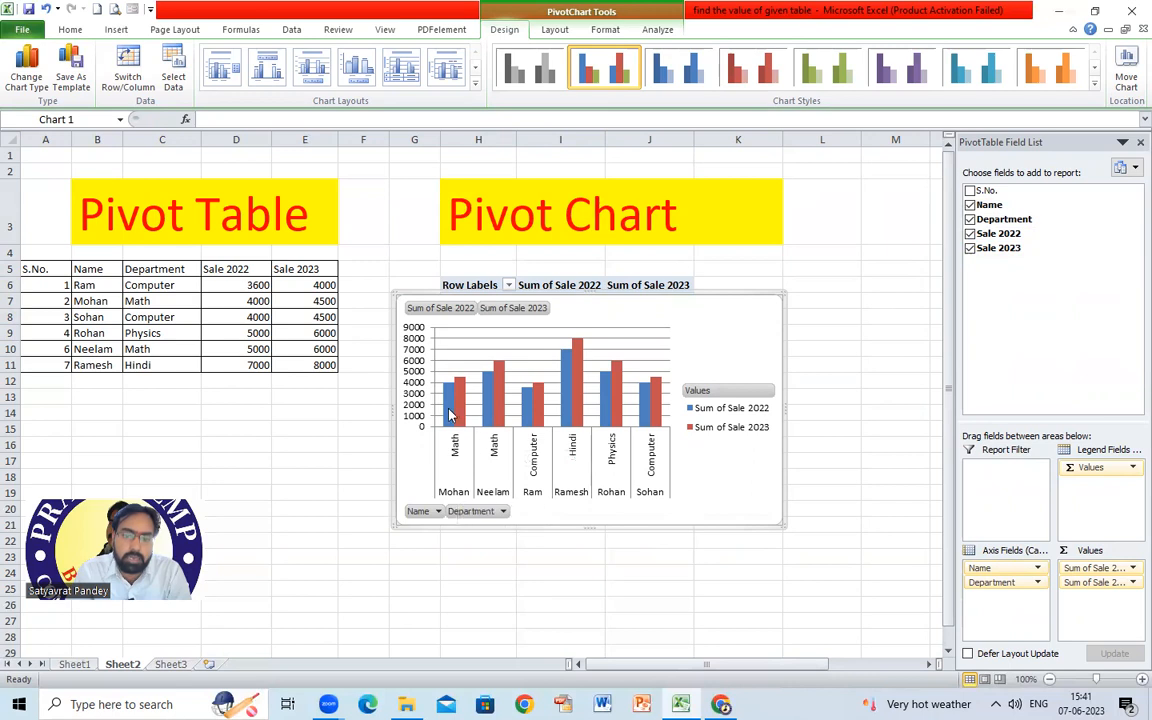
pyautogui.moveTo(447, 391)
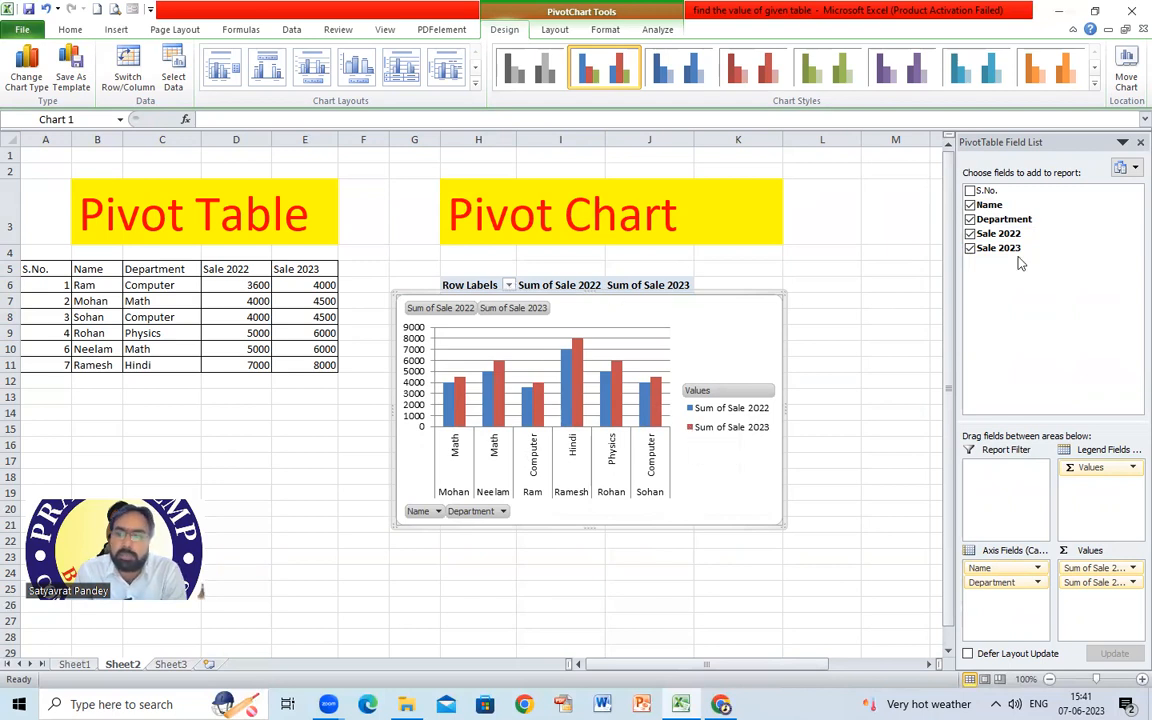
# Remove Department and Sale 2023 from the PivotChart to plot only Sale 2022 by name.
pyautogui.click(969, 220)
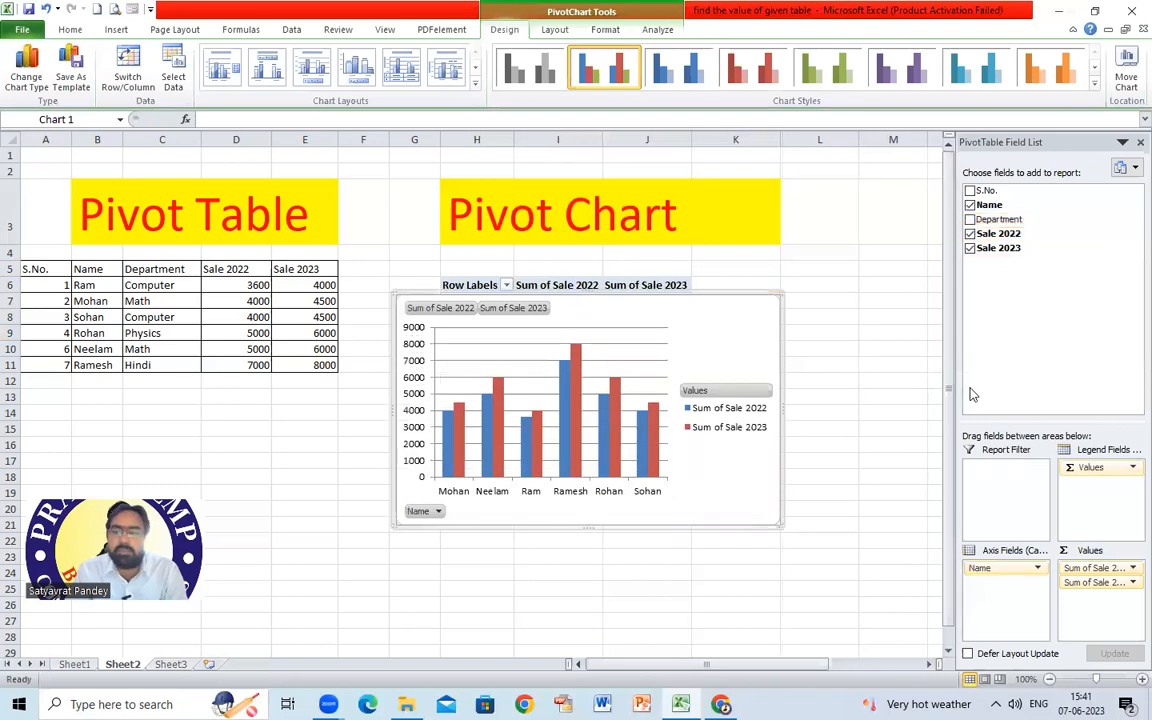
pyautogui.click(970, 248)
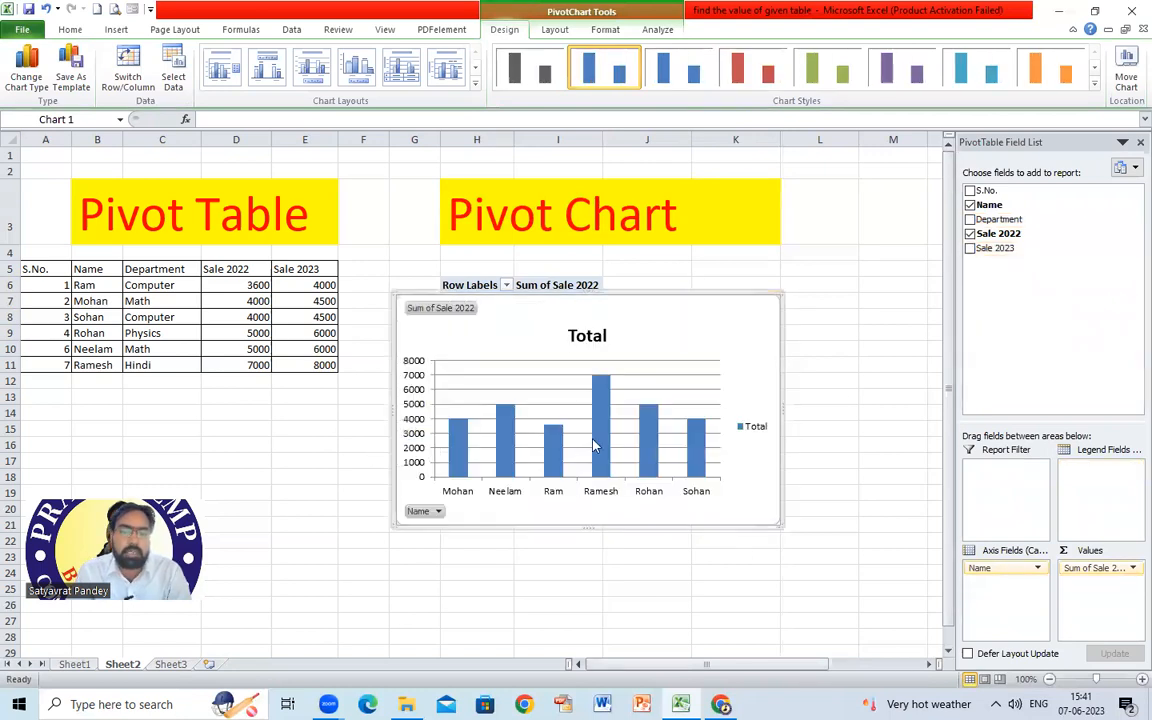
pyautogui.moveTo(593, 446)
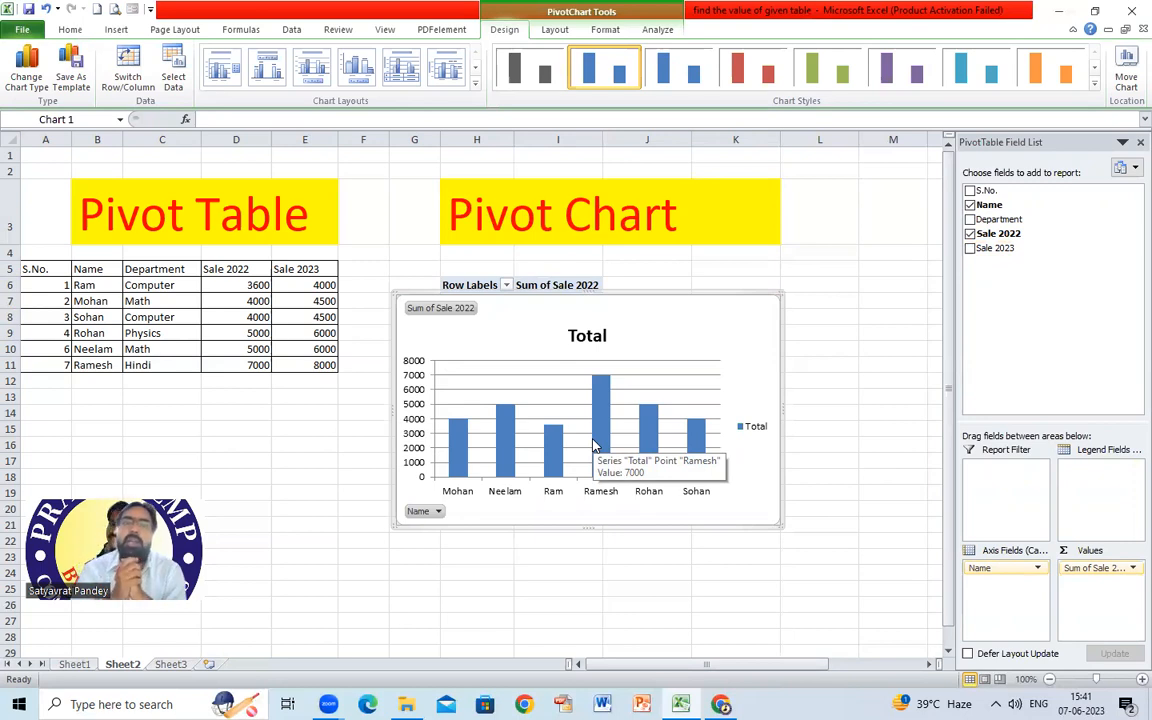
# Replace the Name field with Department in the PivotChart and add Sale 2023 alongside Sale 2022.
pyautogui.click(969, 205)
pyautogui.click(969, 219)
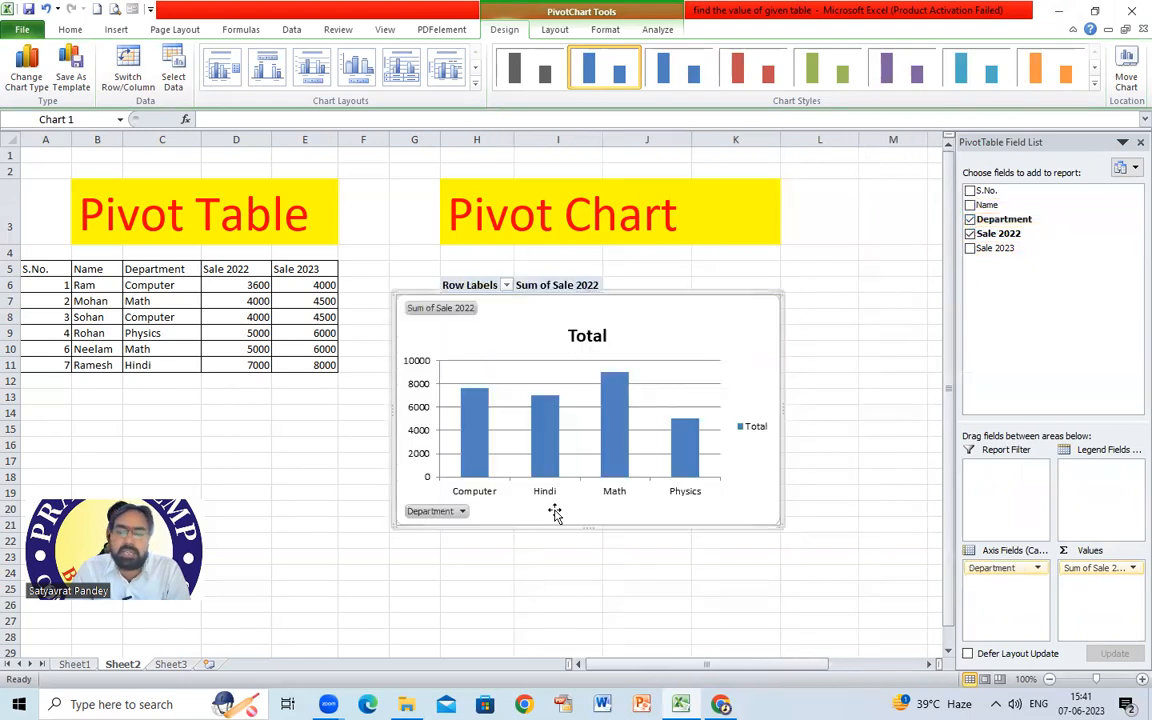
pyautogui.click(969, 248)
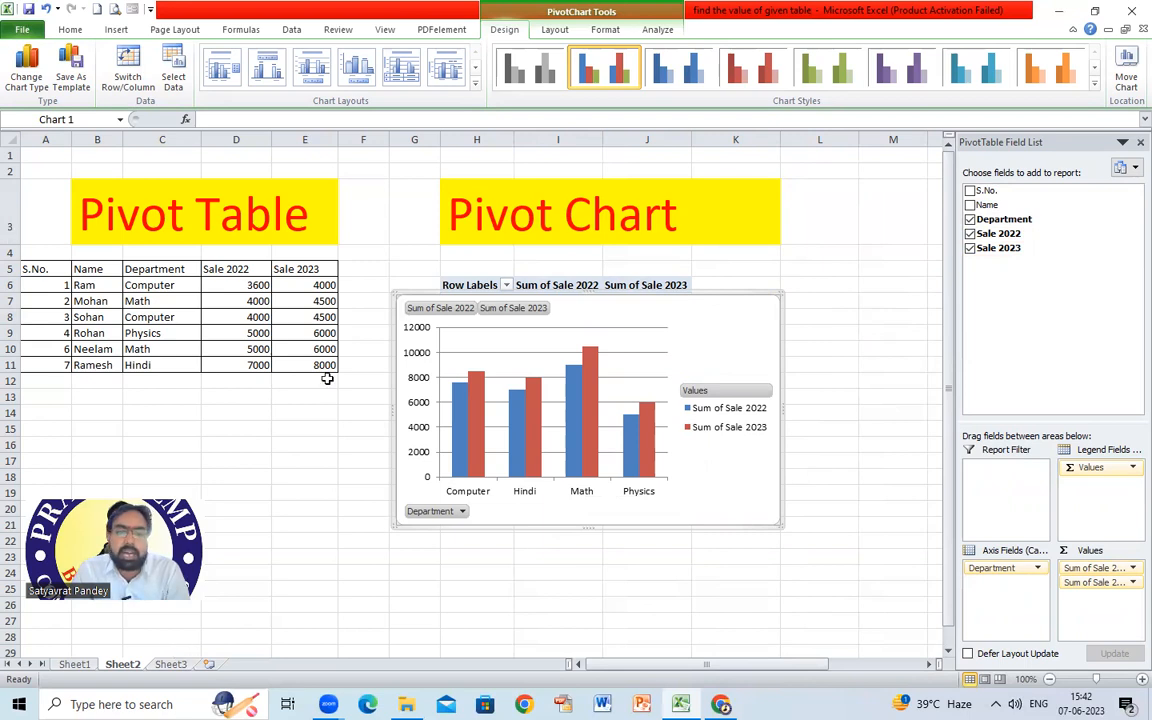
# Switch to Sheet3 and select the marks table C6:J12, including its headers.
pyautogui.hotkey('ctrl', 'pagedown')
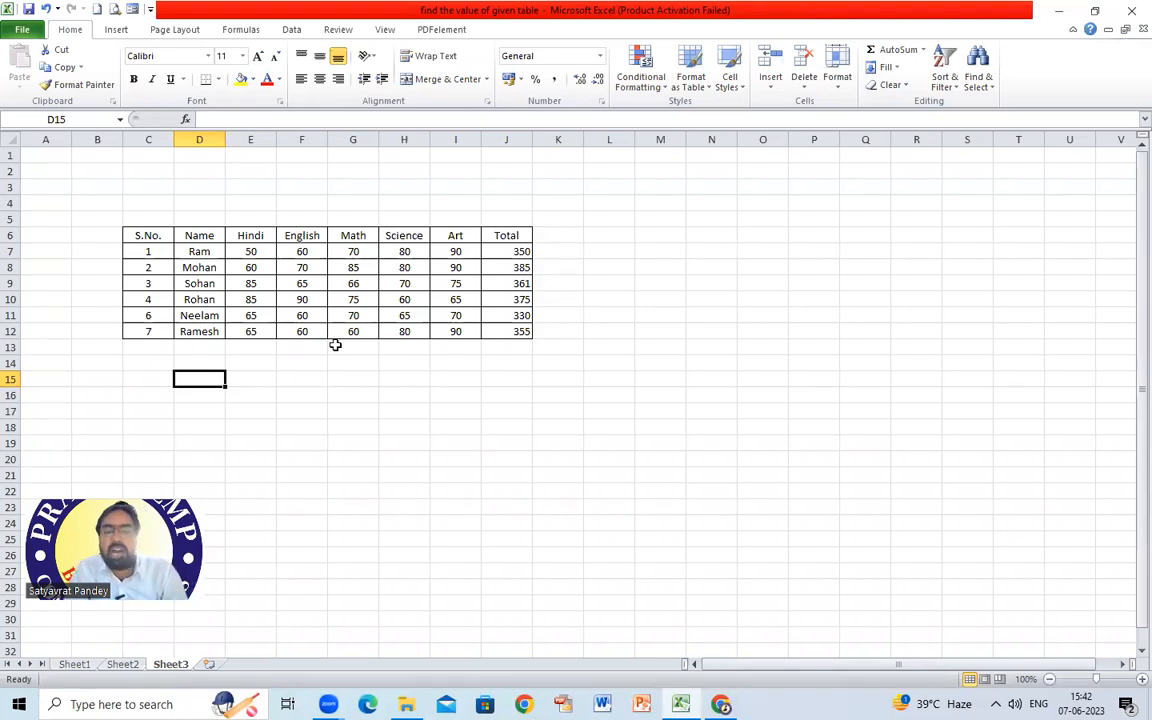
pyautogui.moveTo(147, 237); pyautogui.dragTo(506, 329)
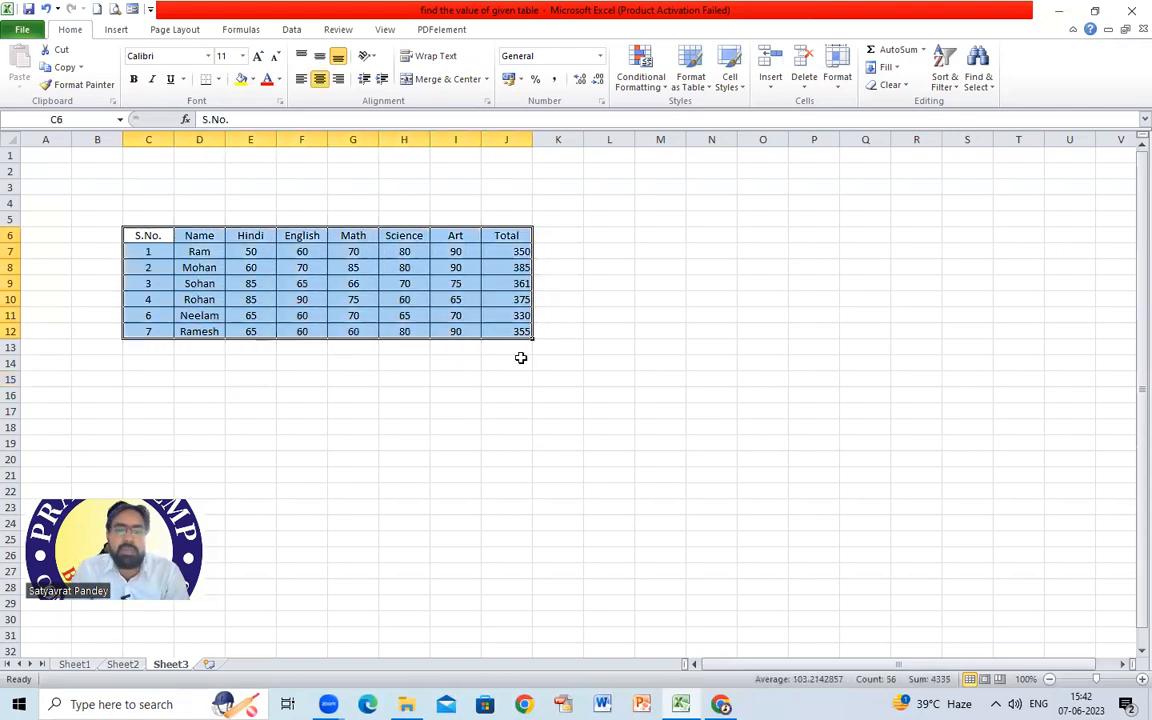
# Insert a 3-D column chart of the selected marks table and move it below the table.
pyautogui.click(116, 29)
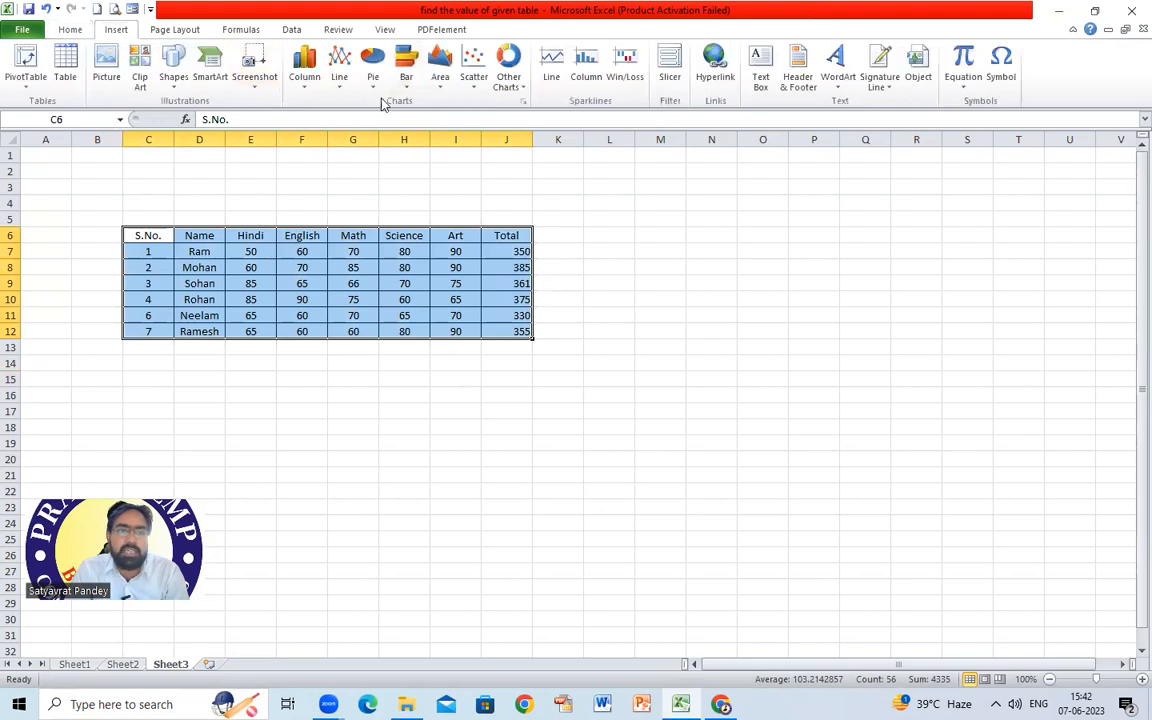
pyautogui.click(312, 88)
pyautogui.click(445, 186)
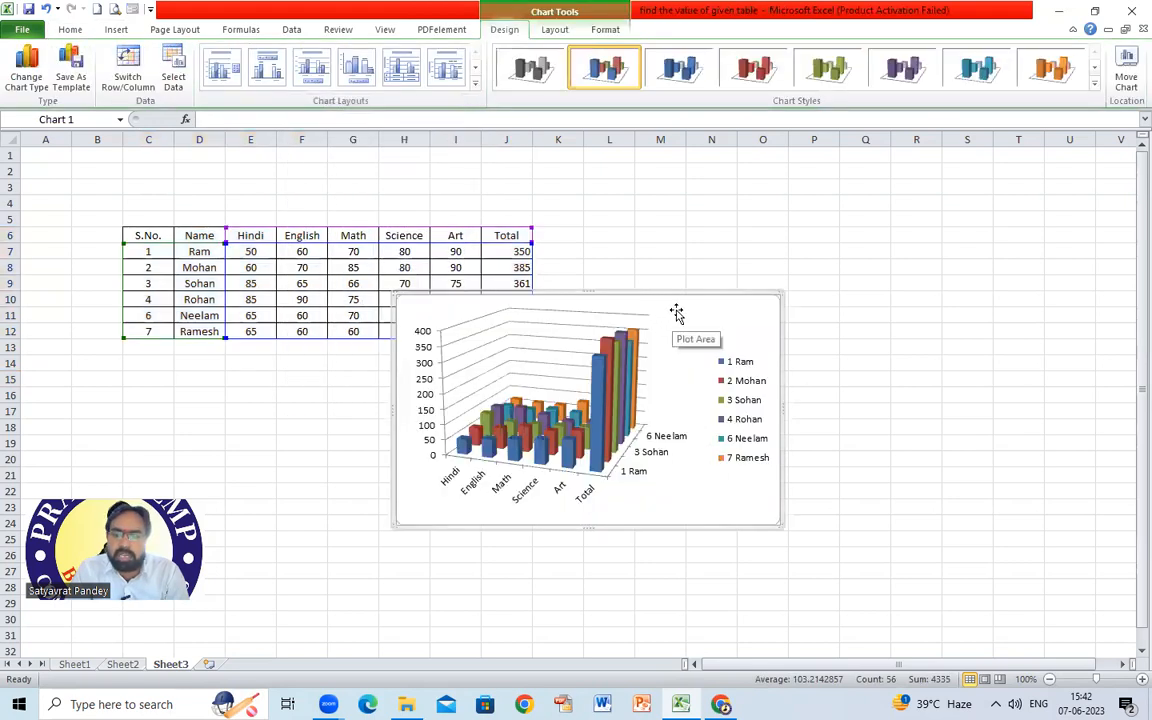
pyautogui.moveTo(683, 306); pyautogui.dragTo(779, 378)
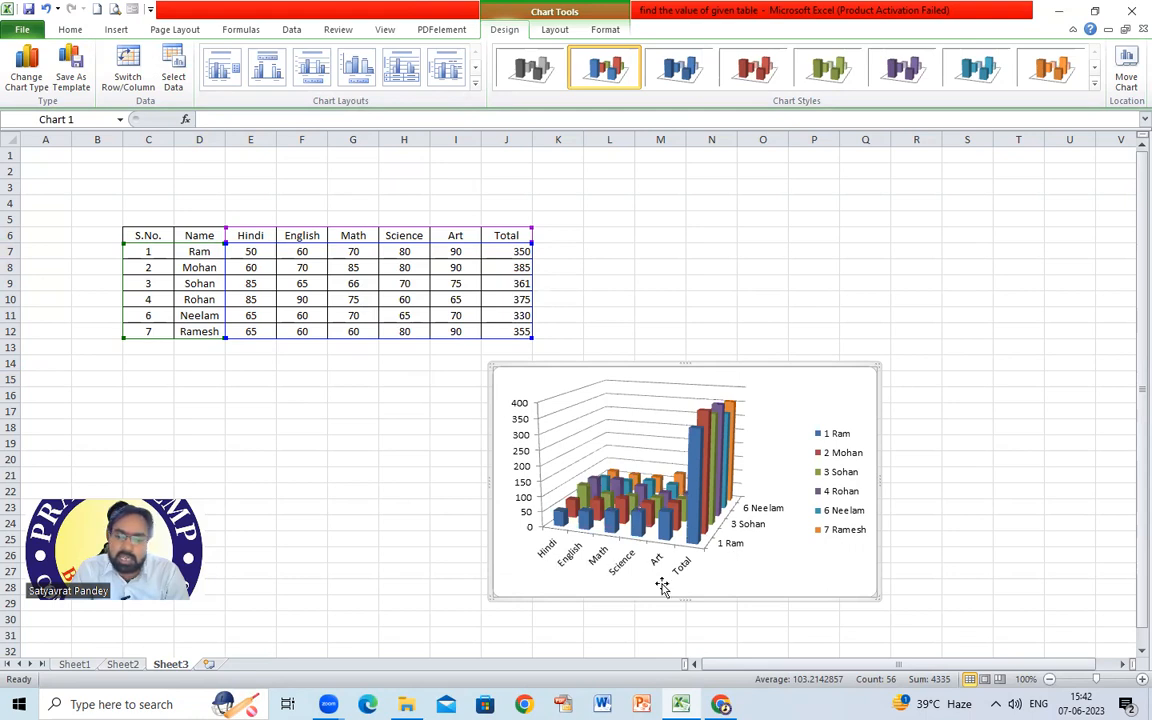
# Inspect the 3-D column chart's legend and columns, and delete the chart from Sheet3.
pyautogui.click(840, 440)
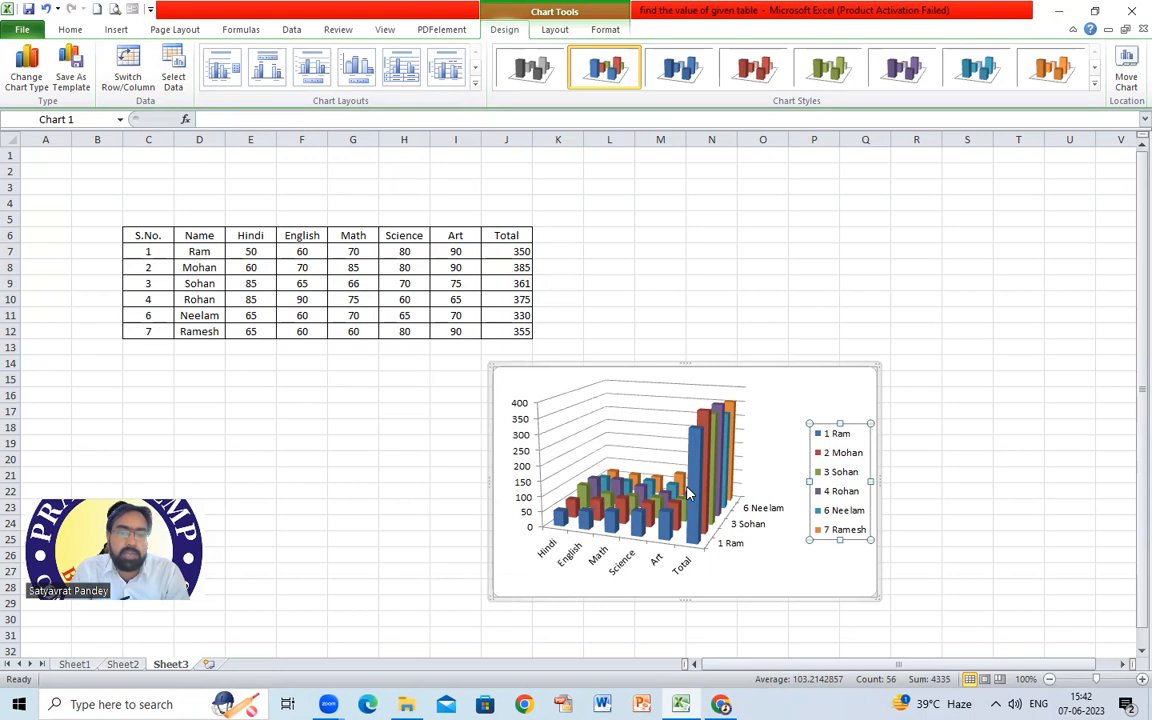
pyautogui.moveTo(722, 479)
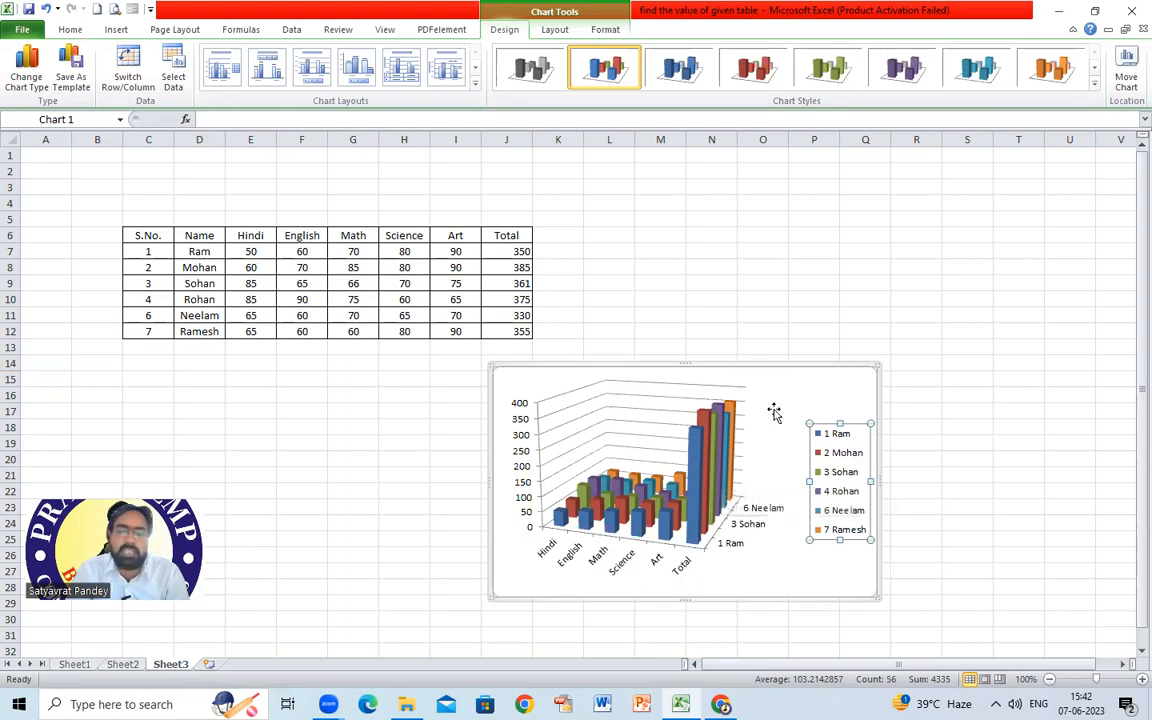
pyautogui.click(792, 380)
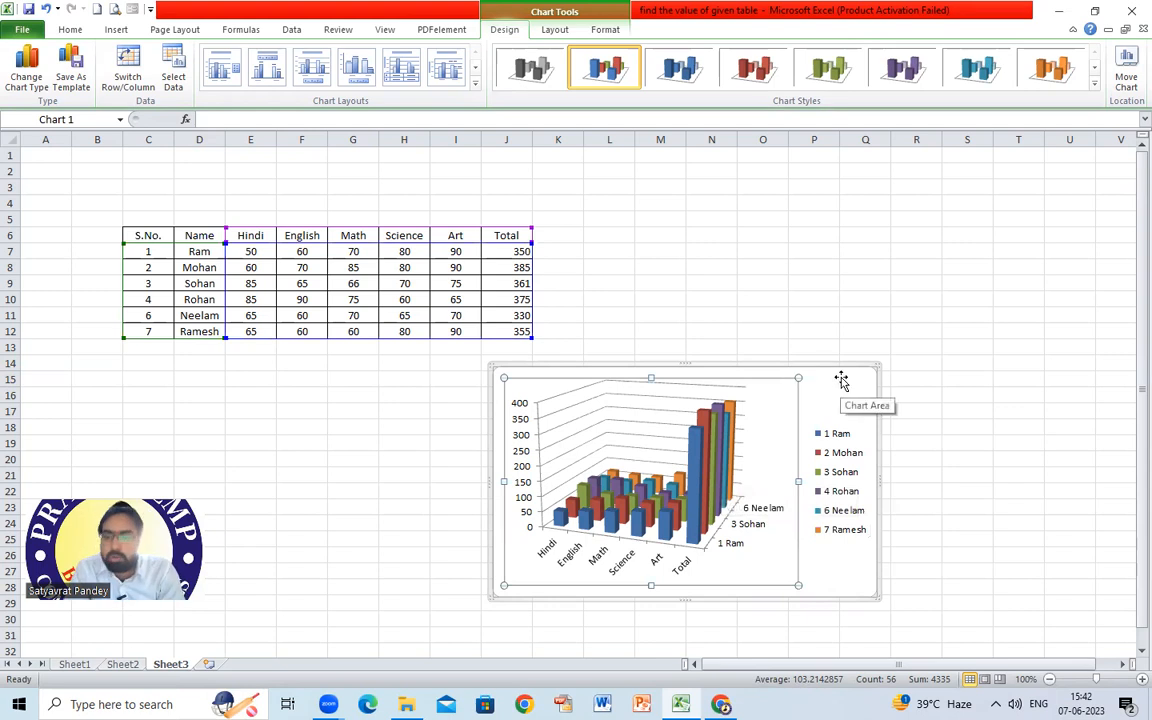
pyautogui.click(841, 380)
pyautogui.press('Delete')
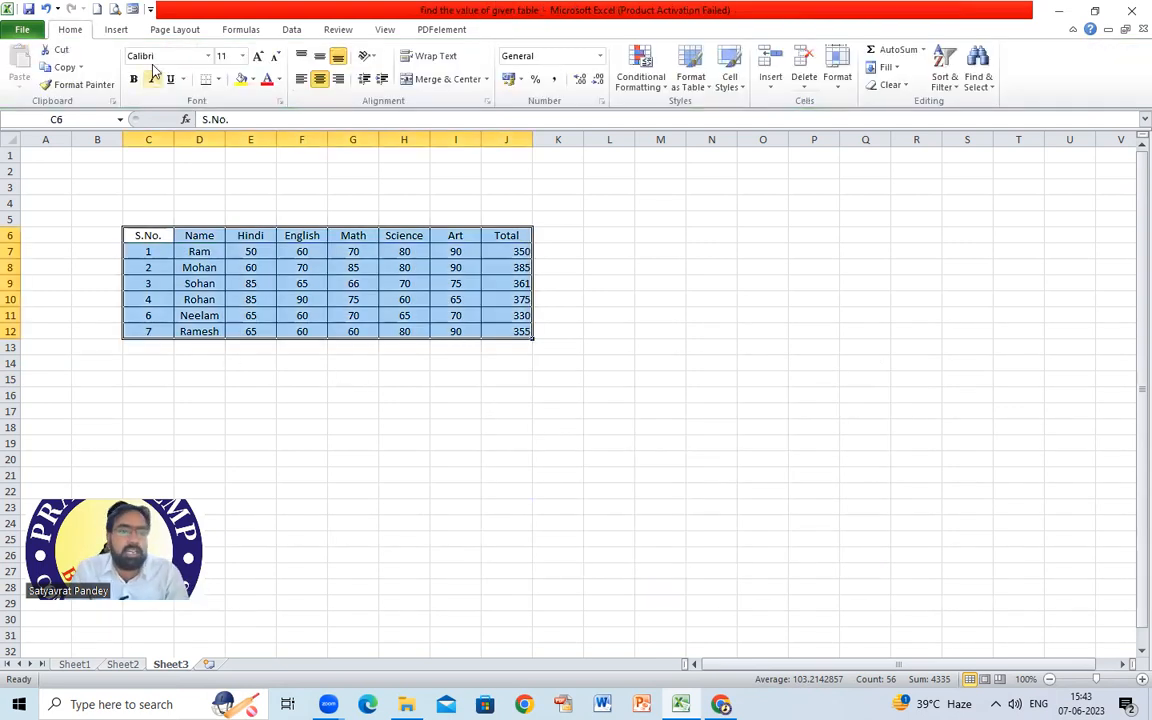
# Insert a PivotChart from the marks table C6:J12, placed on the existing worksheet at cell L9.
pyautogui.click(116, 29)
pyautogui.click(25, 80)
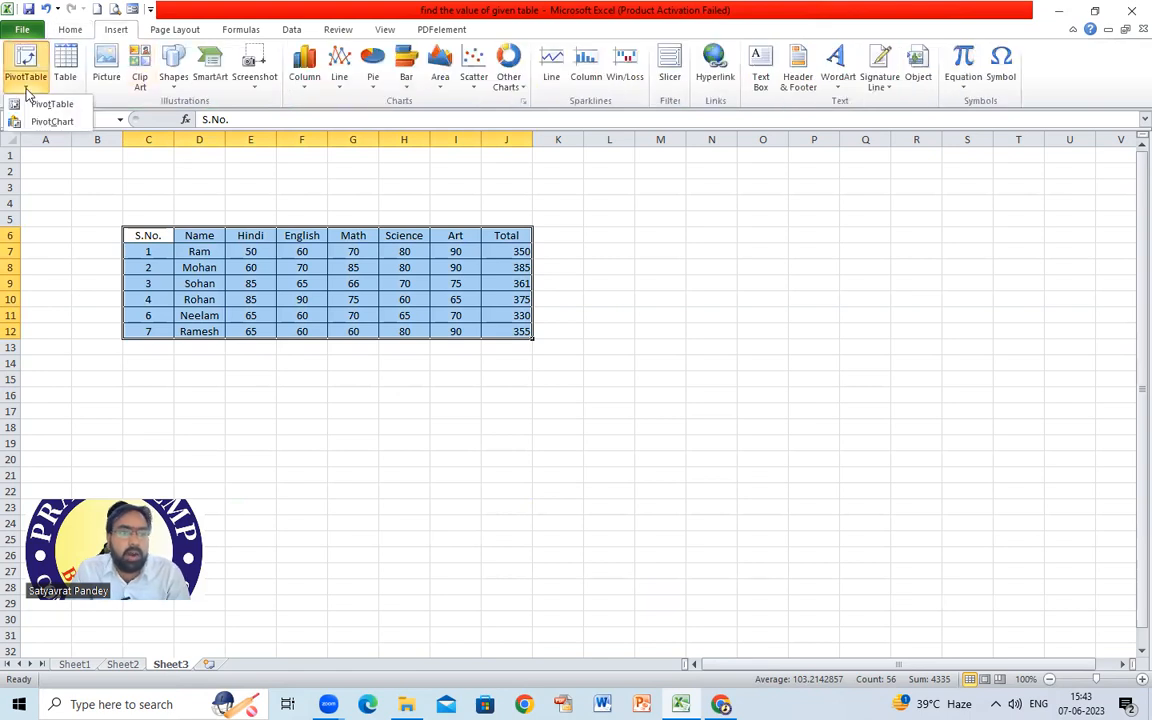
pyautogui.click(50, 121)
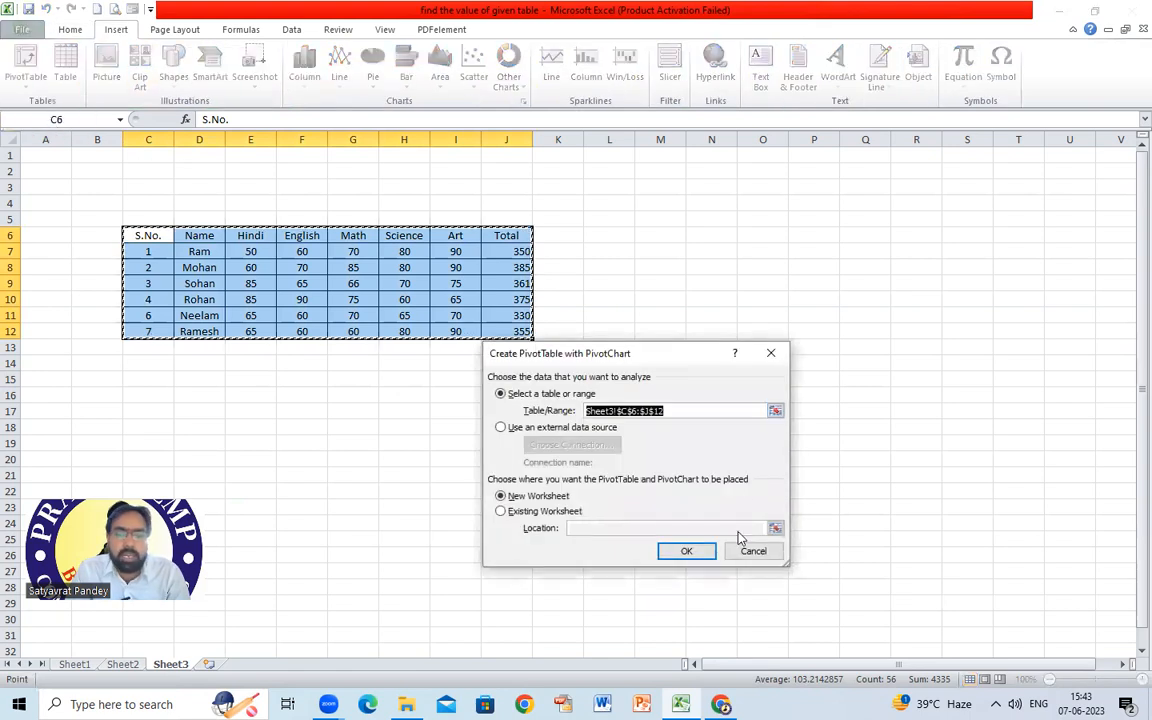
pyautogui.click(545, 512)
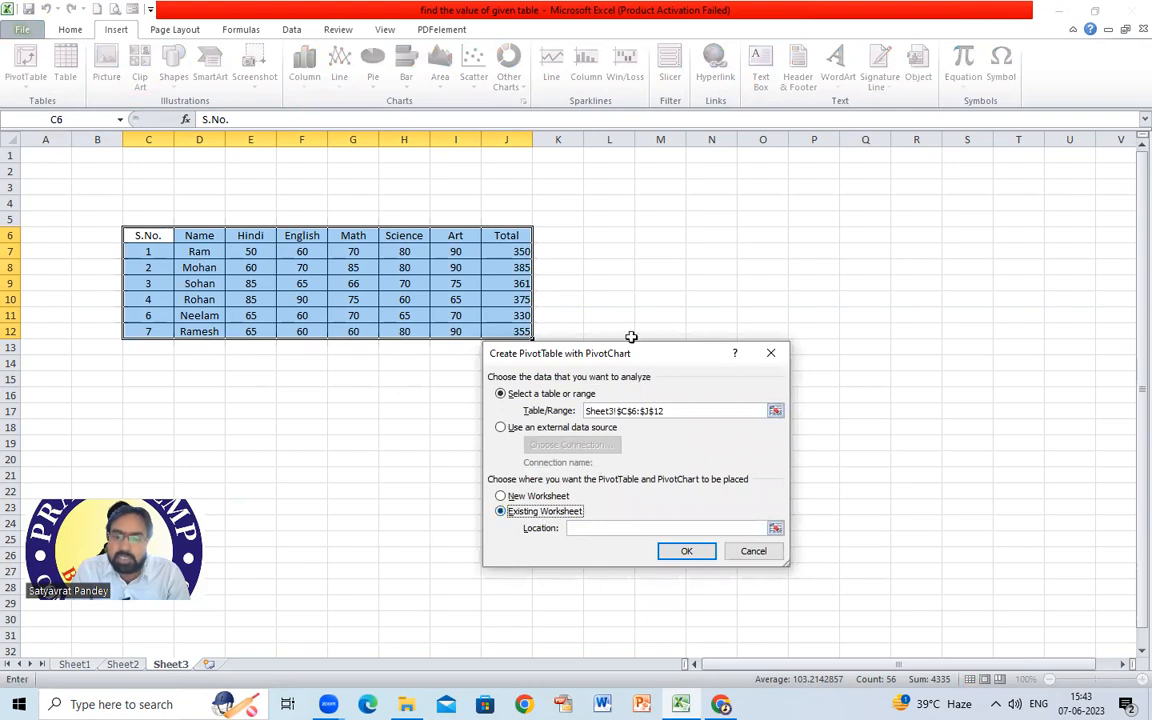
pyautogui.click(609, 283)
pyautogui.click(688, 556)
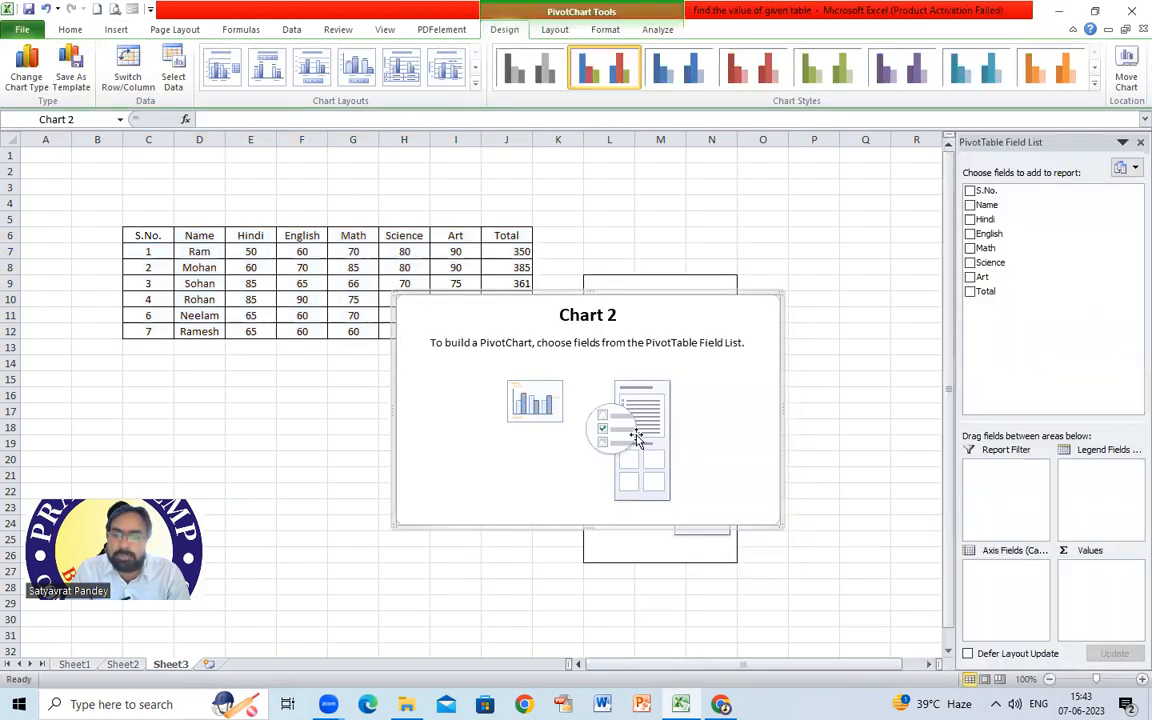
pyautogui.moveTo(555, 304); pyautogui.dragTo(557, 308)
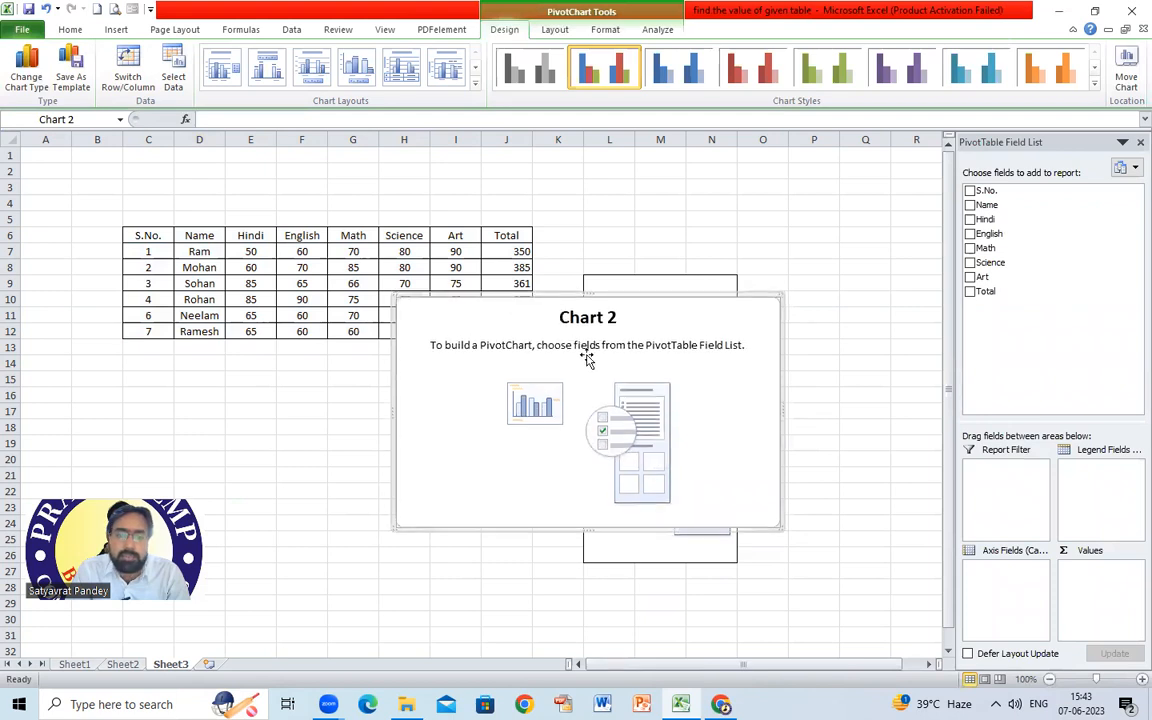
# Add all fields from S.No. through Total to the PivotChart and move S.No. from the values to the axis fields below Name.
pyautogui.click(969, 190)
pyautogui.click(969, 204)
pyautogui.click(969, 219)
pyautogui.click(969, 233)
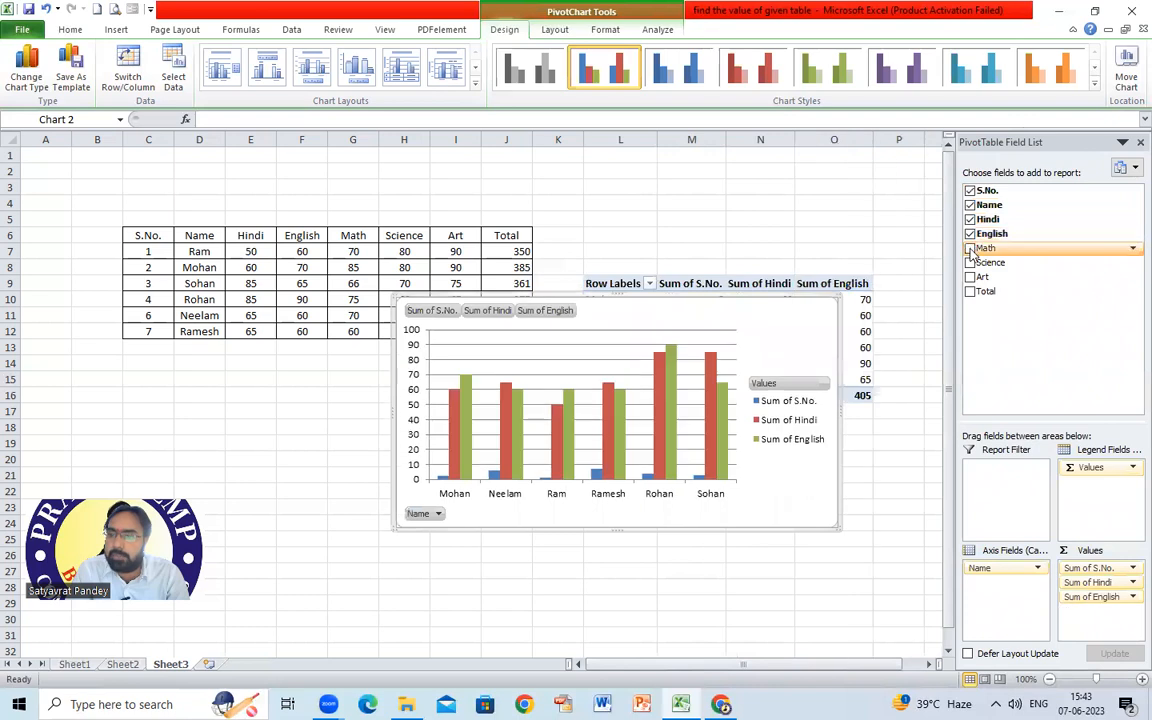
pyautogui.click(969, 248)
pyautogui.click(969, 262)
pyautogui.click(969, 276)
pyautogui.click(969, 291)
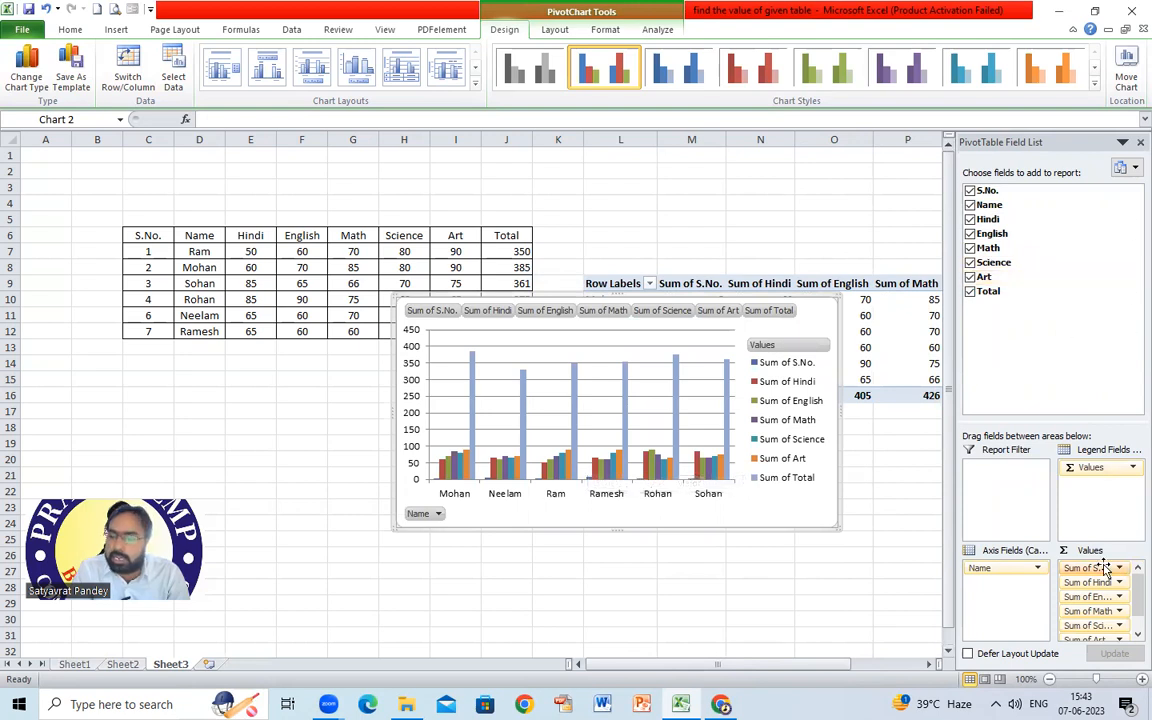
pyautogui.moveTo(1097, 570); pyautogui.dragTo(1000, 583)
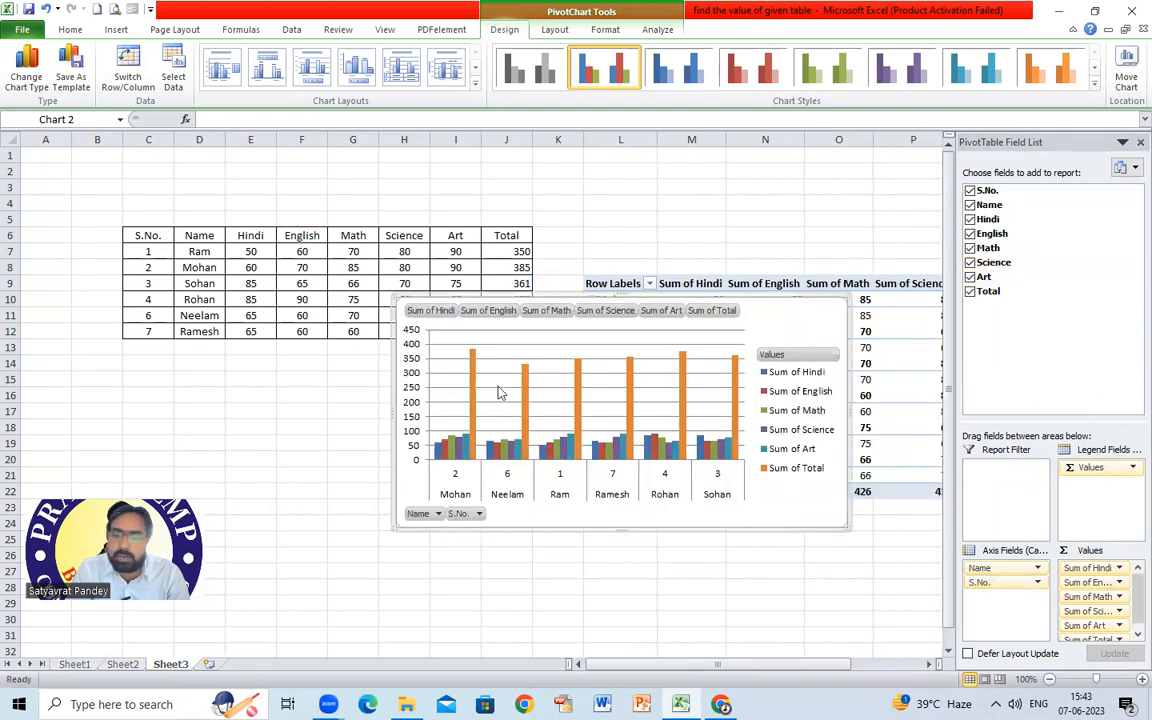
pyautogui.moveTo(525, 437)
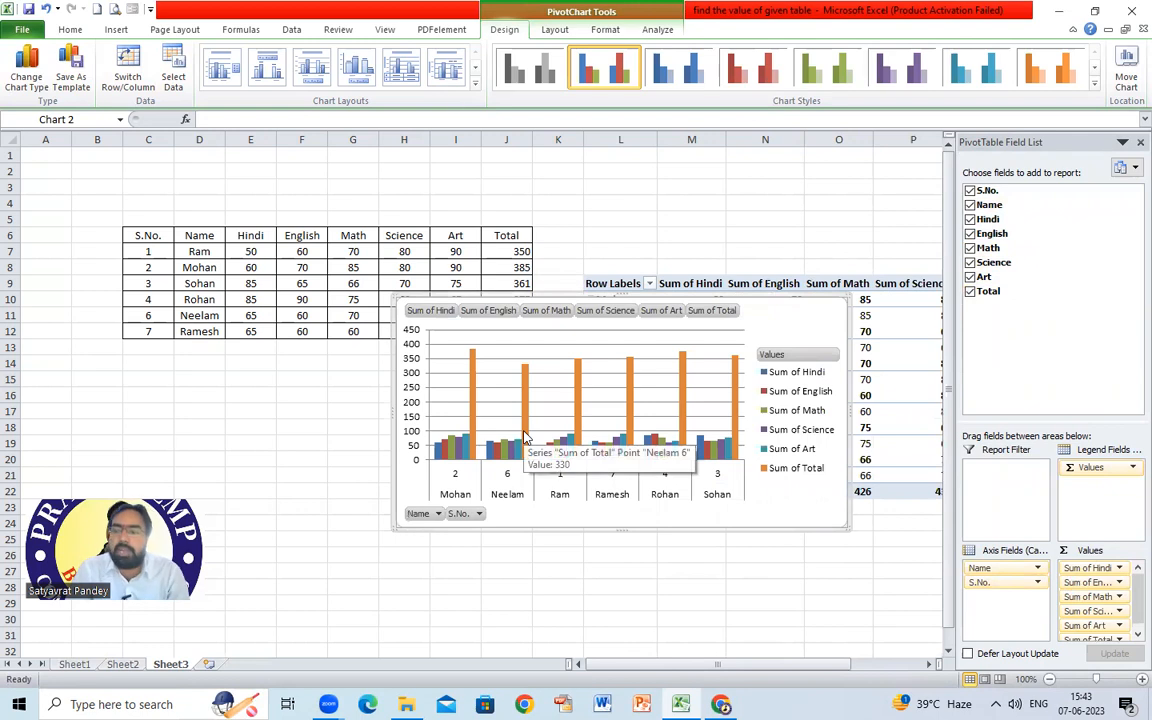
# Remove the Hindi, English, Math, Science, Art and Total fields from the PivotChart.
pyautogui.click(969, 219)
pyautogui.click(969, 233)
pyautogui.click(969, 248)
pyautogui.click(969, 262)
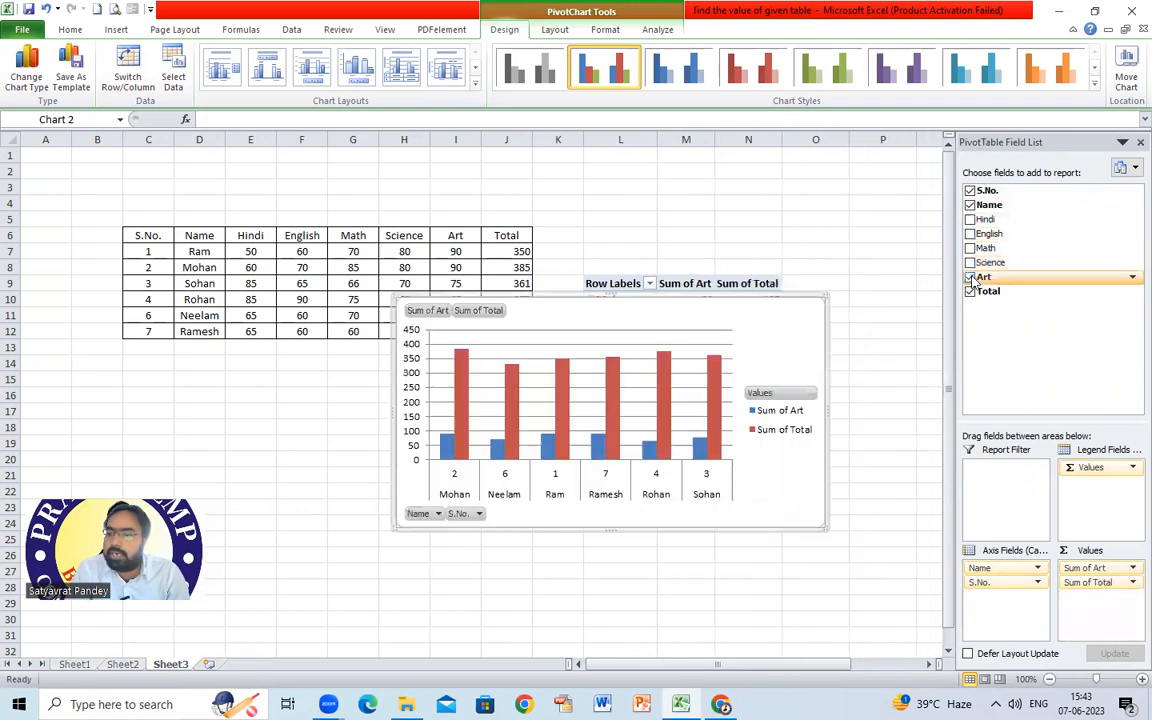
pyautogui.click(969, 277)
pyautogui.click(969, 291)
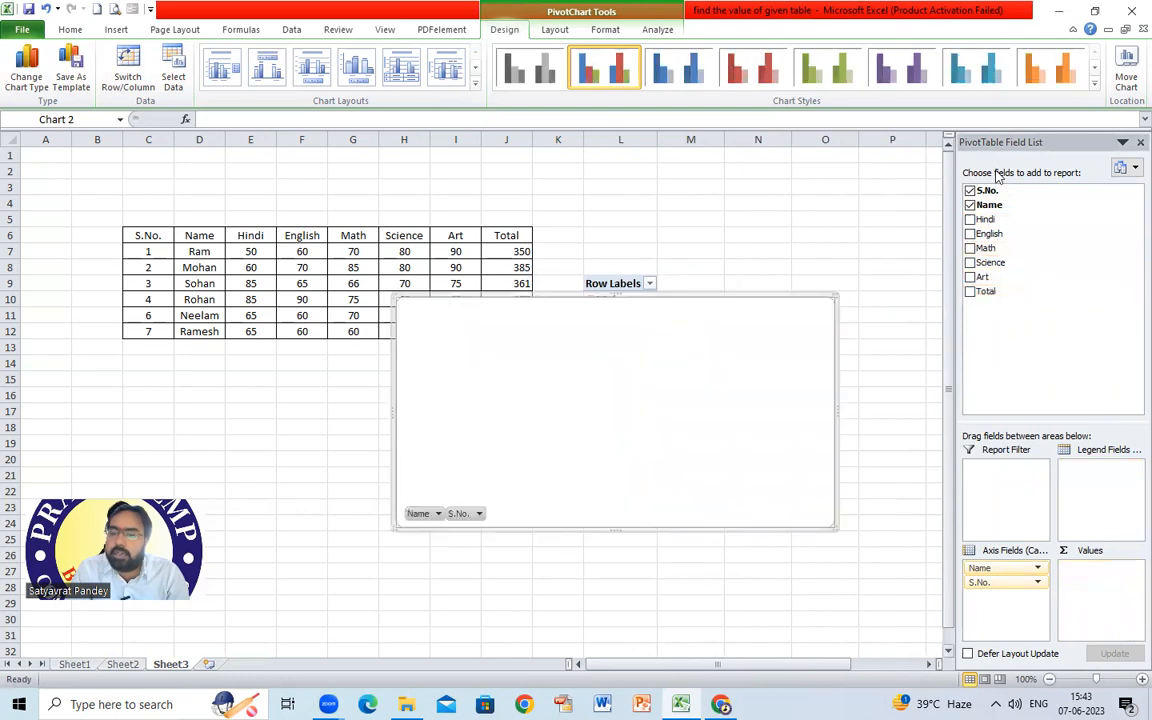
# Filter the pivot table's Name row labels to only the student with S.No. 1.
pyautogui.click(649, 283)
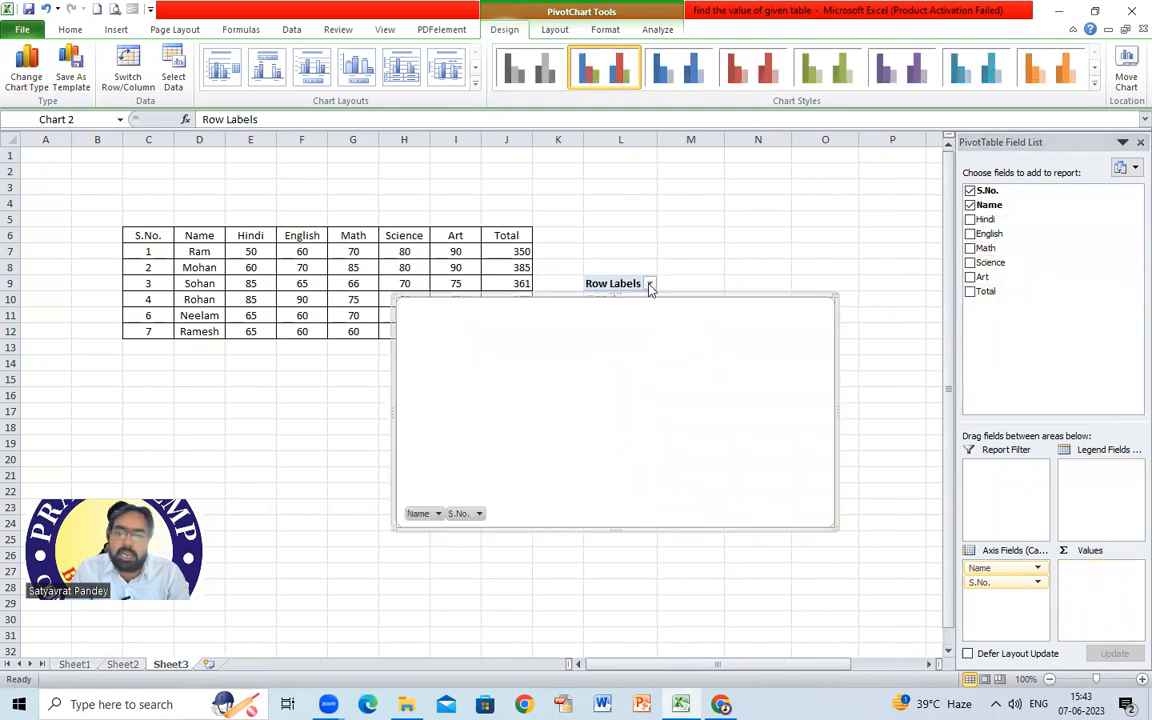
pyautogui.click(490, 469)
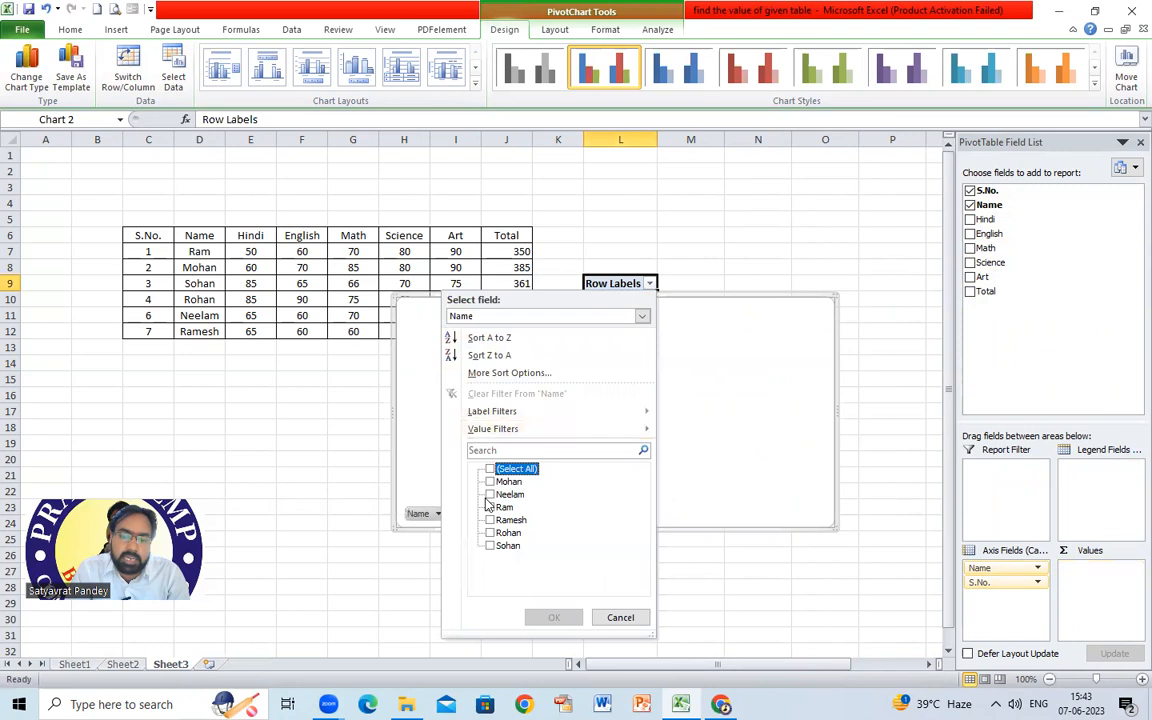
pyautogui.click(490, 507)
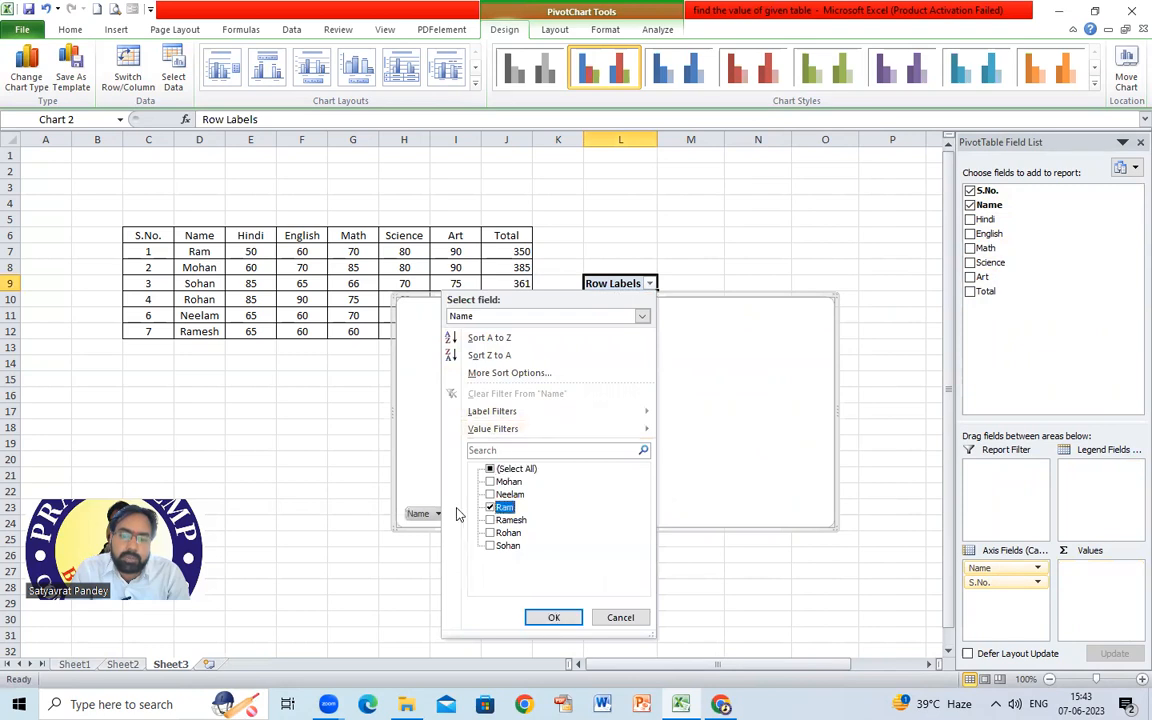
pyautogui.click(552, 618)
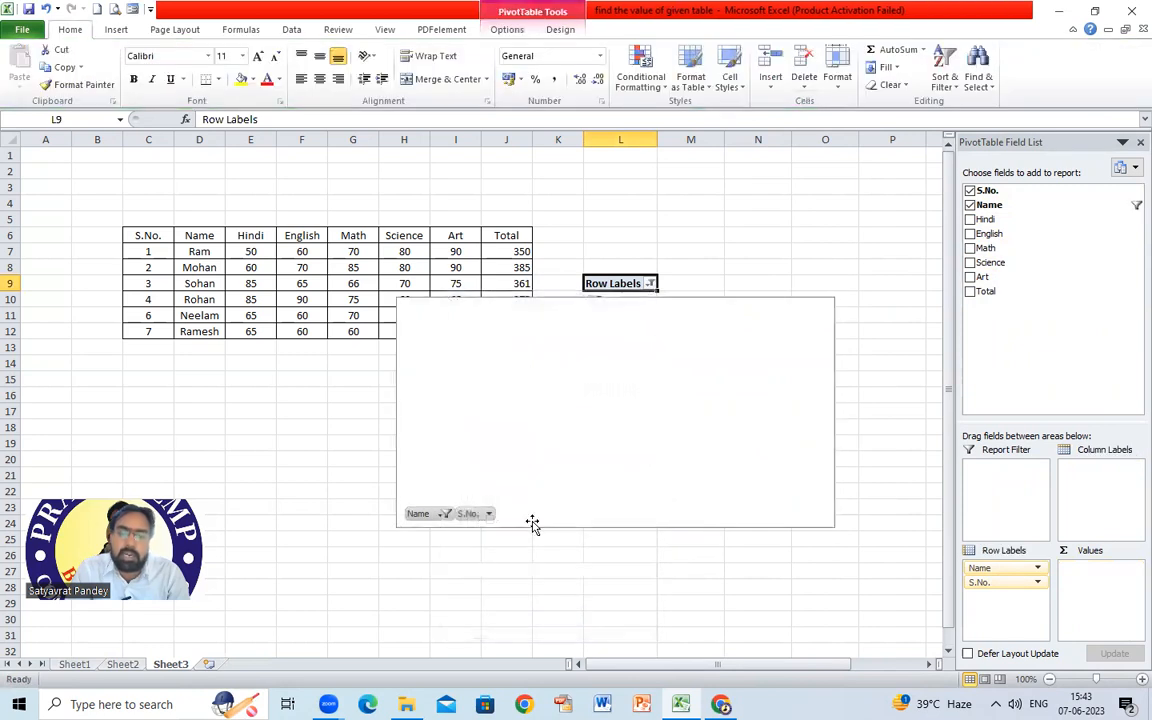
# Add the Hindi, English, Math, Science, Art and Total fields back to the filtered PivotChart.
pyautogui.click(969, 219)
pyautogui.click(969, 233)
pyautogui.click(969, 248)
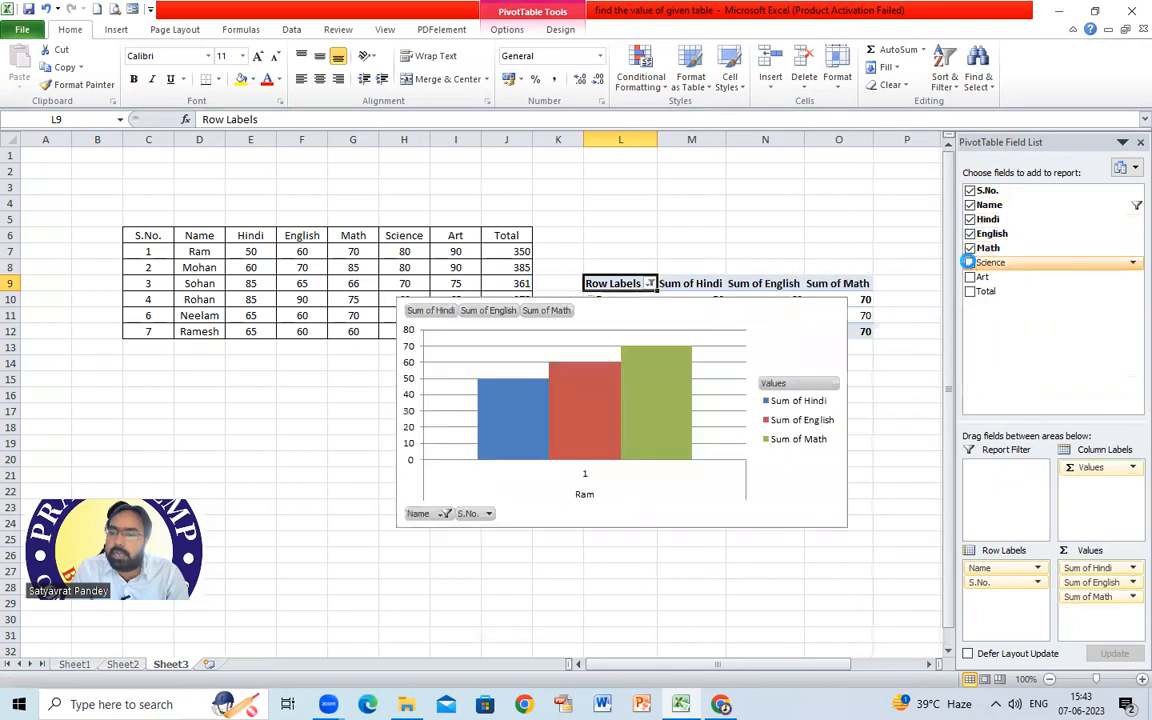
pyautogui.click(969, 262)
pyautogui.click(969, 276)
pyautogui.click(969, 291)
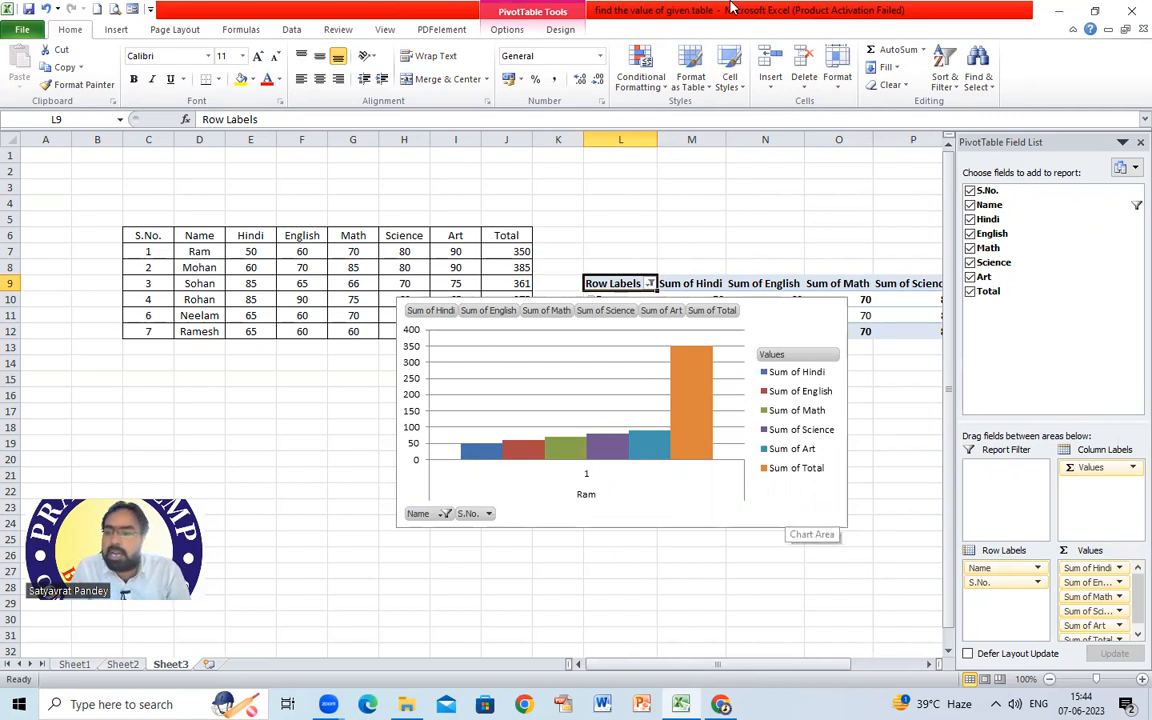
# Add the student with S.No. 6 to the Name filter and compare both students' columns in the PivotChart.
pyautogui.click(649, 283)
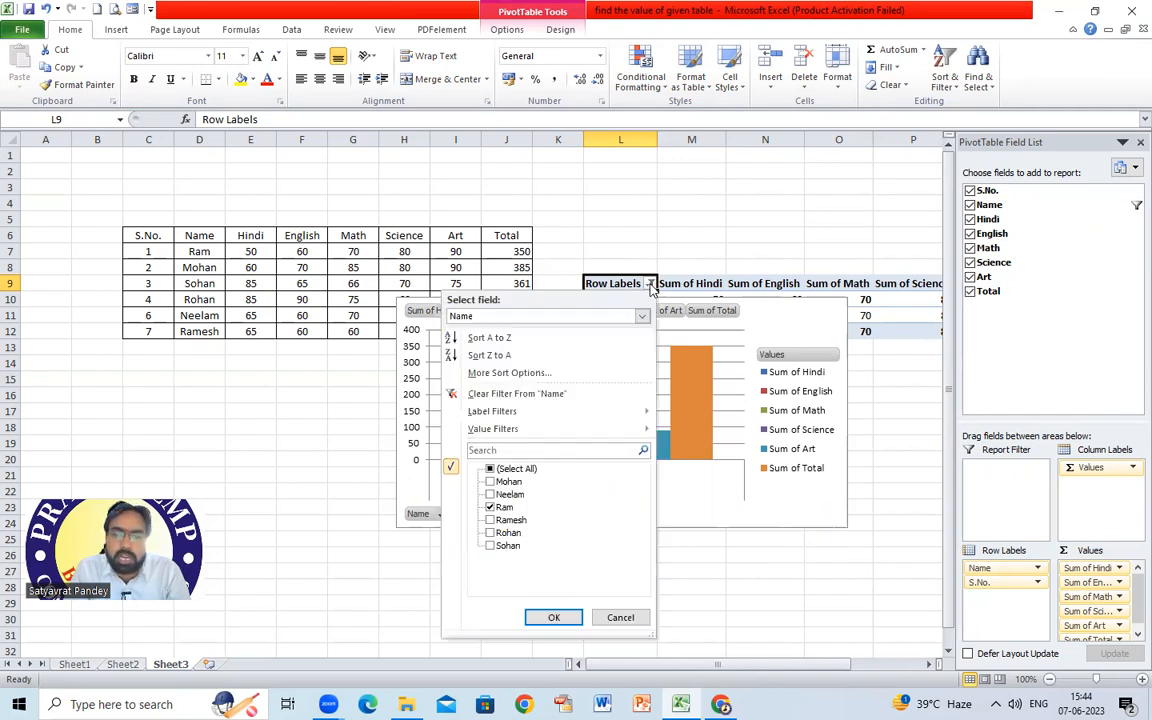
pyautogui.click(490, 494)
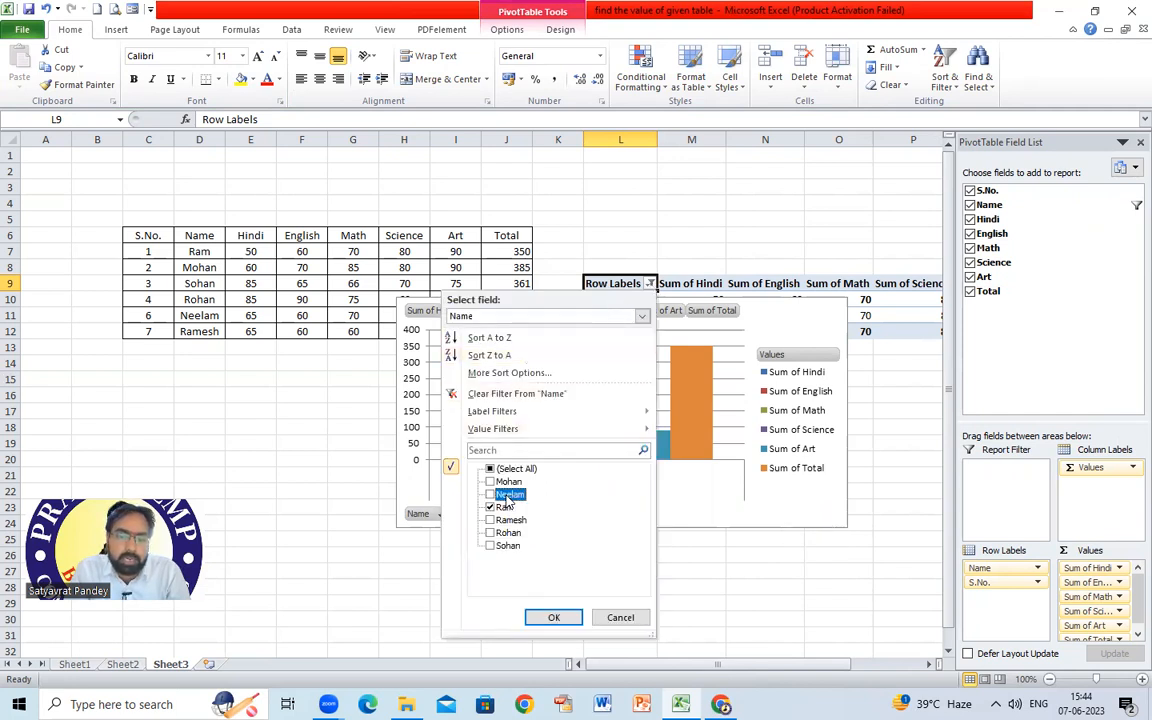
pyautogui.click(550, 616)
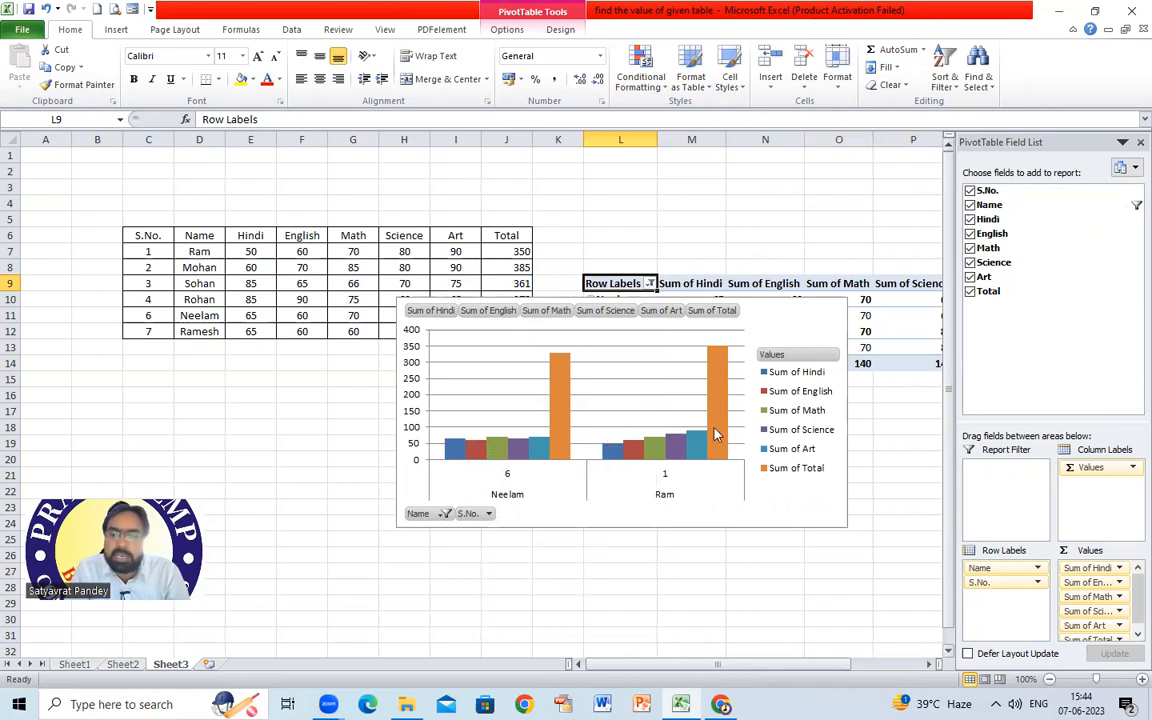
pyautogui.moveTo(718, 449)
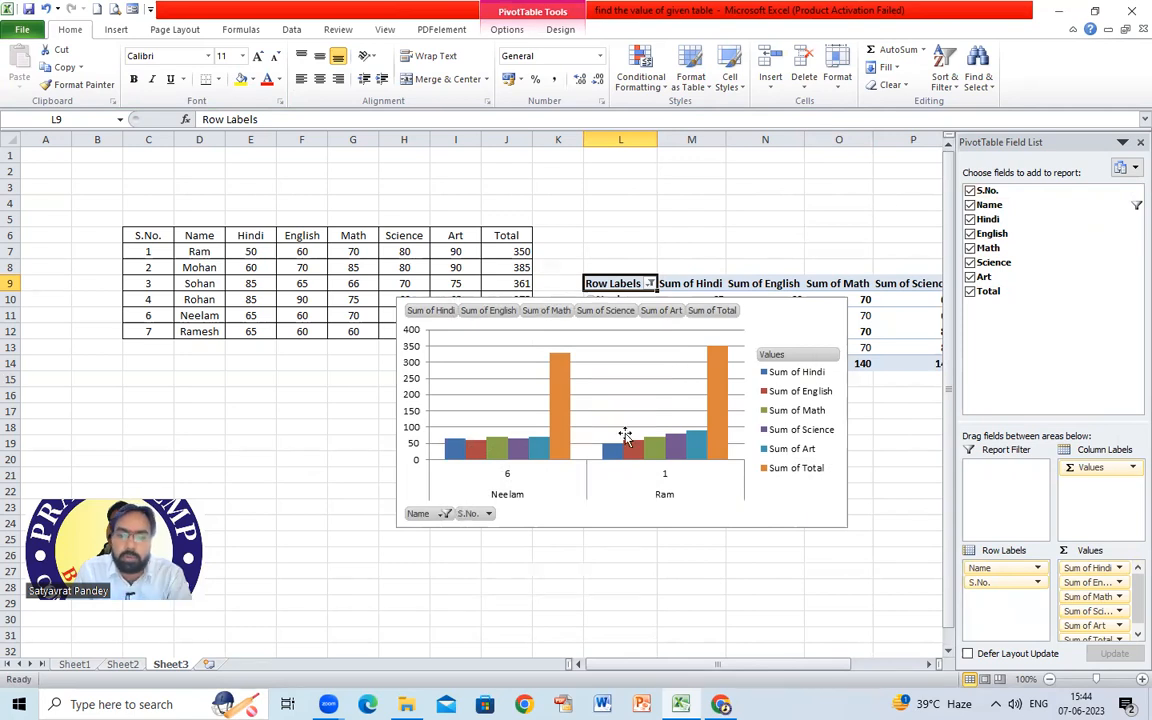
# Close the field list and delete the PivotChart and its pivot table from Sheet3.
pyautogui.click(1139, 142)
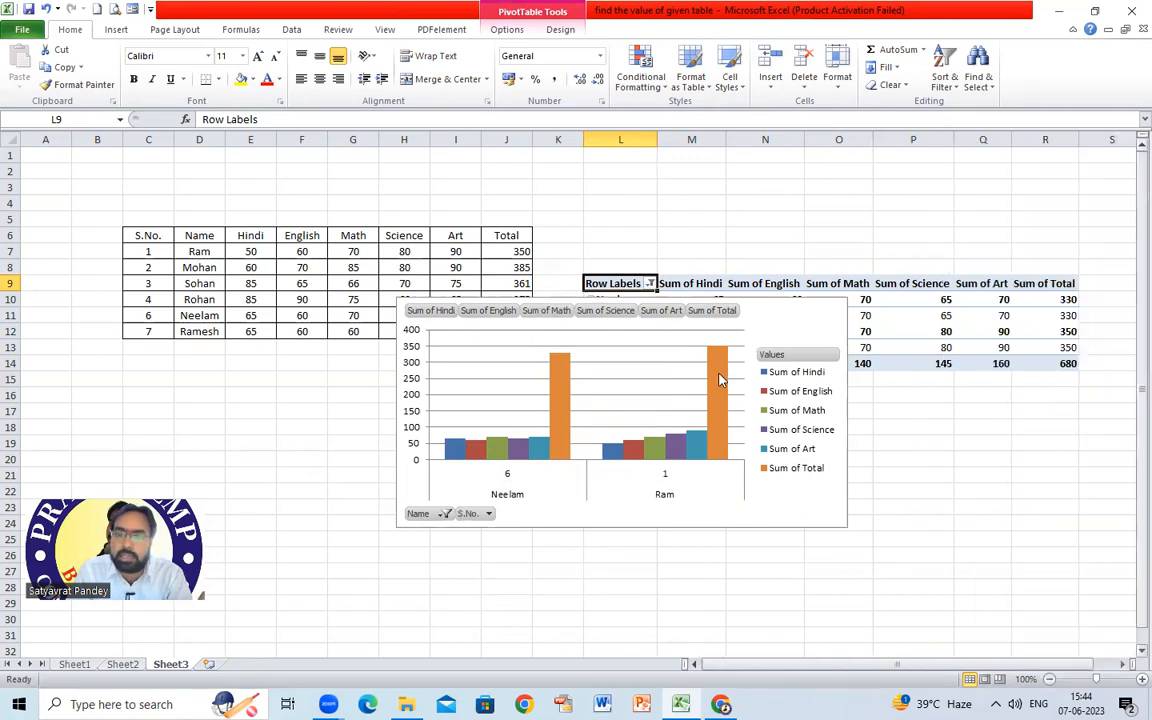
pyautogui.click(746, 549)
pyautogui.click(797, 311)
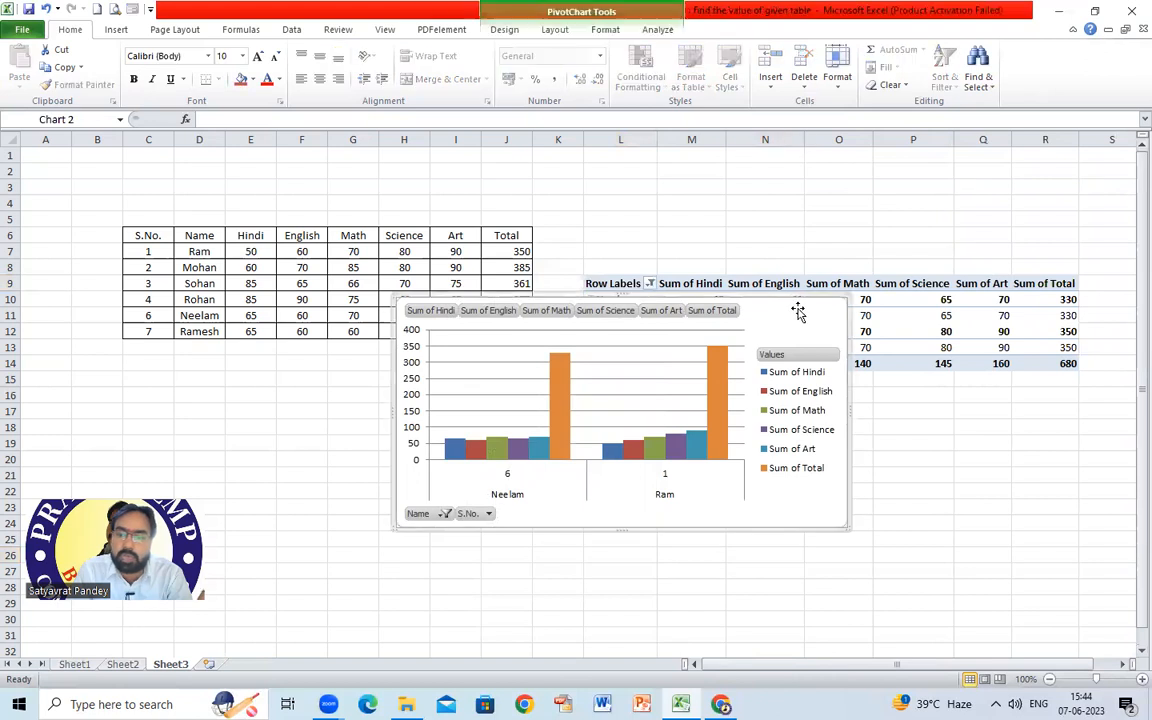
pyautogui.press('Delete')
pyautogui.moveTo(604, 262); pyautogui.dragTo(999, 399)
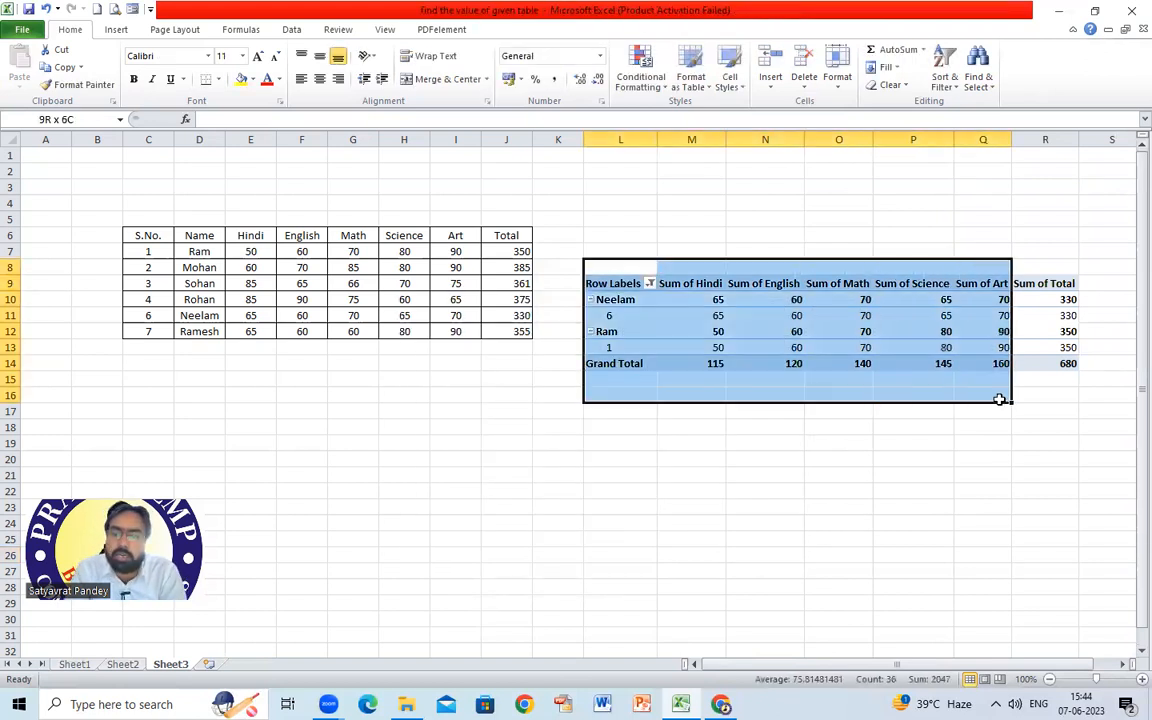
pyautogui.press('Delete')
pyautogui.click(765, 347)
# Insert a PivotTable from the marks table C6:J12, placed on the existing worksheet at cell L8.
pyautogui.moveTo(142, 234); pyautogui.dragTo(506, 332)
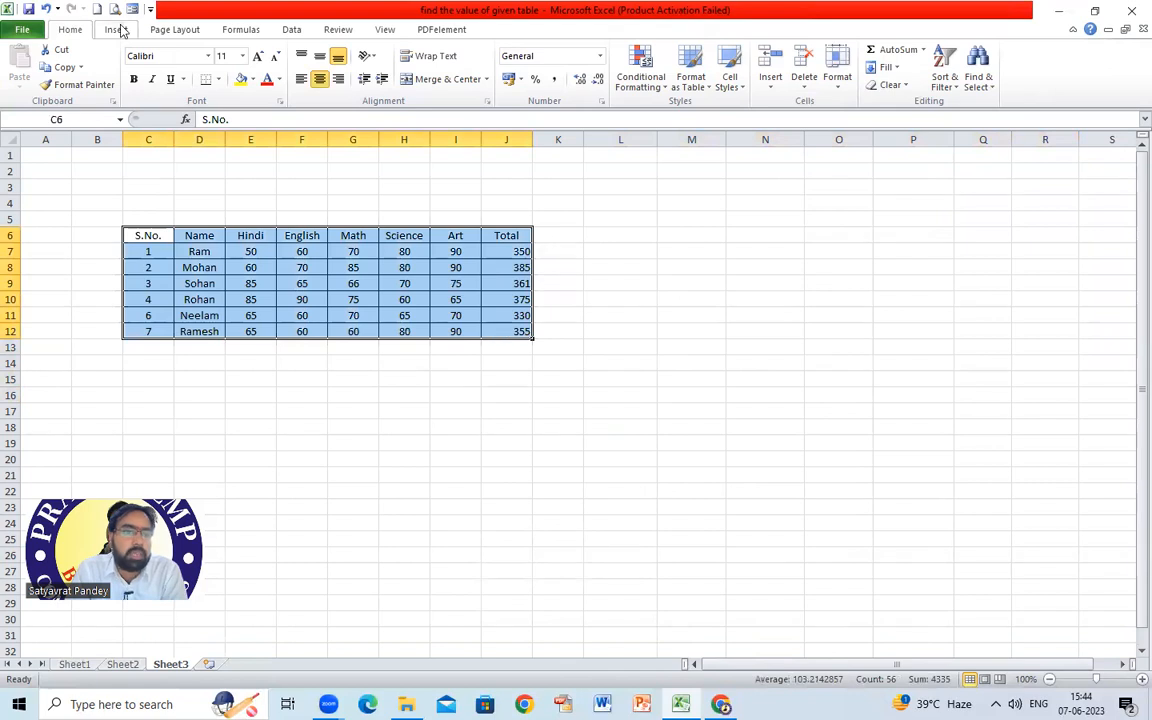
pyautogui.click(116, 29)
pyautogui.click(22, 80)
pyautogui.click(46, 103)
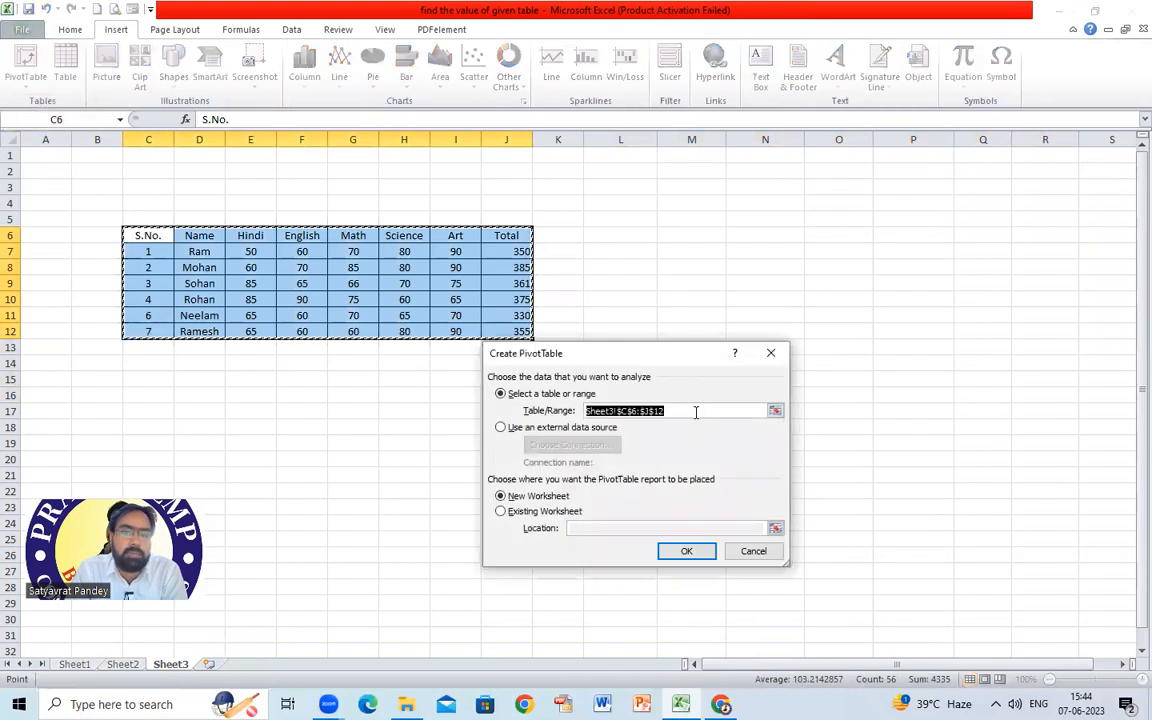
pyautogui.click(532, 511)
pyautogui.click(617, 268)
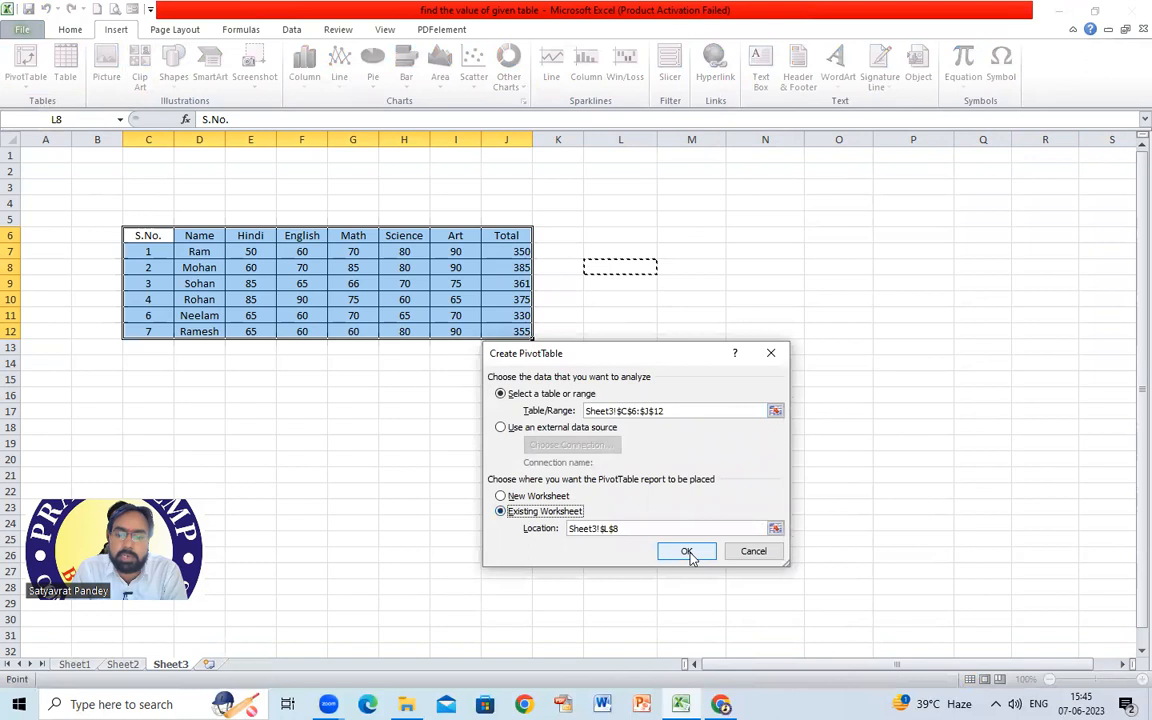
pyautogui.click(687, 551)
# Add all fields from S.No. through Total to the pivot table and move S.No. from the values to the row labels below Name.
pyautogui.click(969, 190)
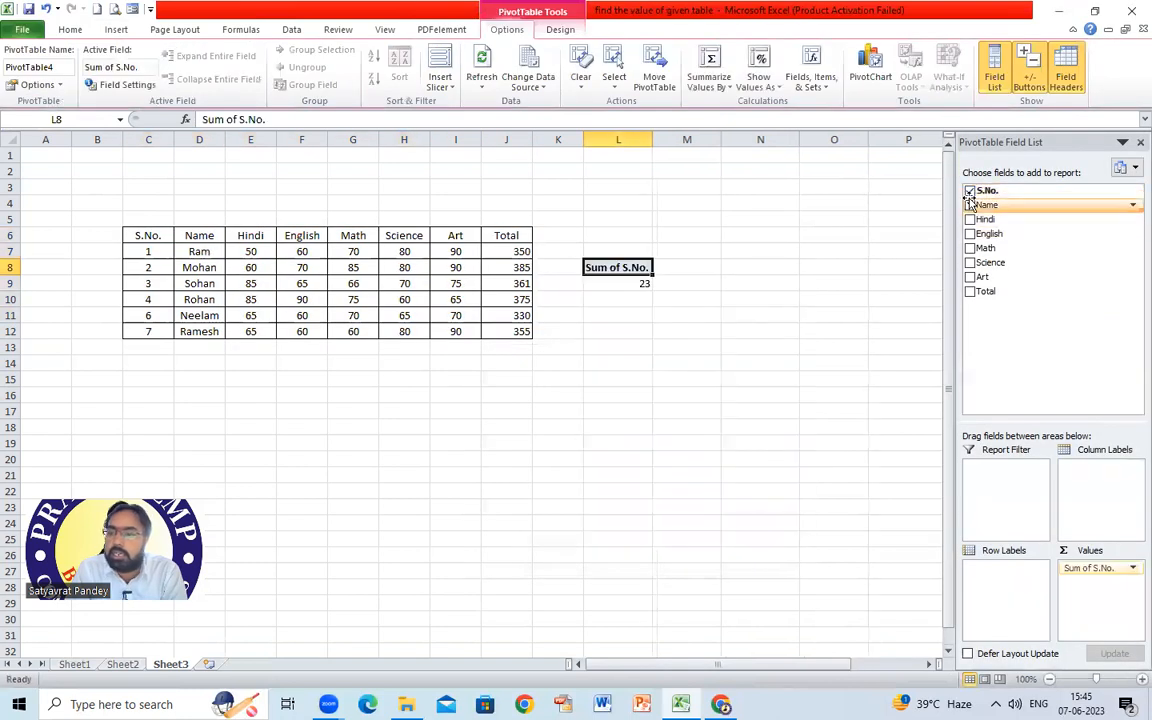
pyautogui.click(969, 219)
pyautogui.click(969, 204)
pyautogui.click(969, 233)
pyautogui.click(969, 248)
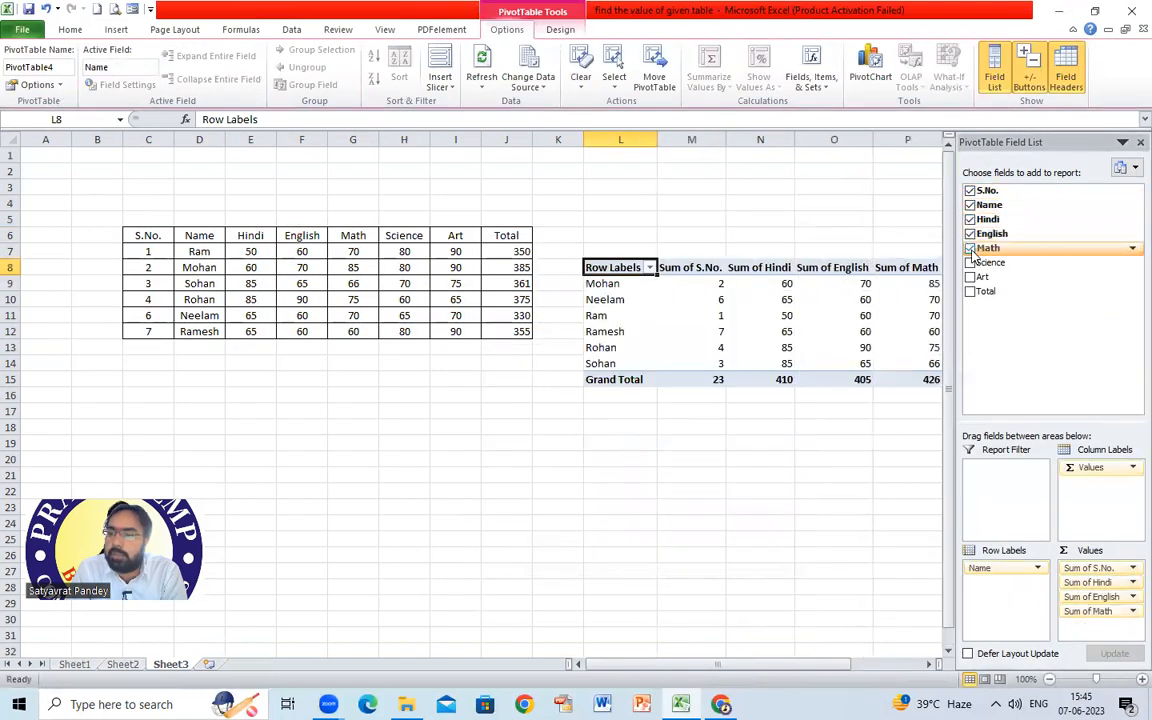
pyautogui.click(969, 262)
pyautogui.click(969, 277)
pyautogui.click(969, 291)
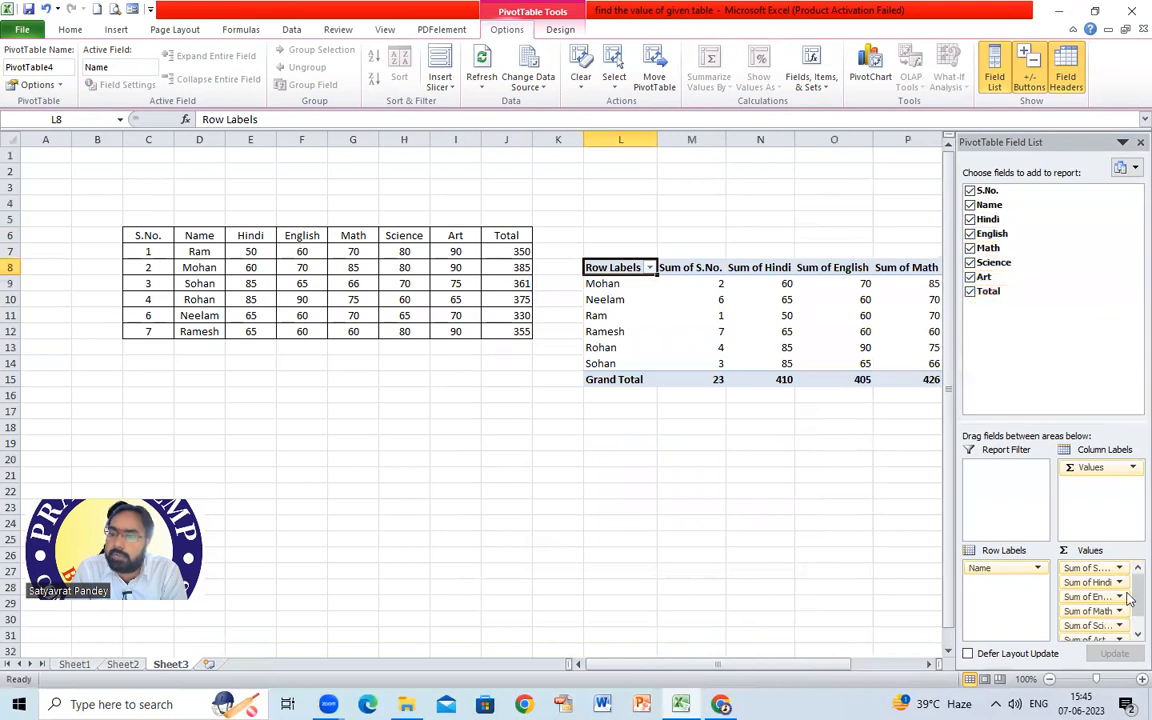
pyautogui.moveTo(1062, 573); pyautogui.dragTo(1000, 584)
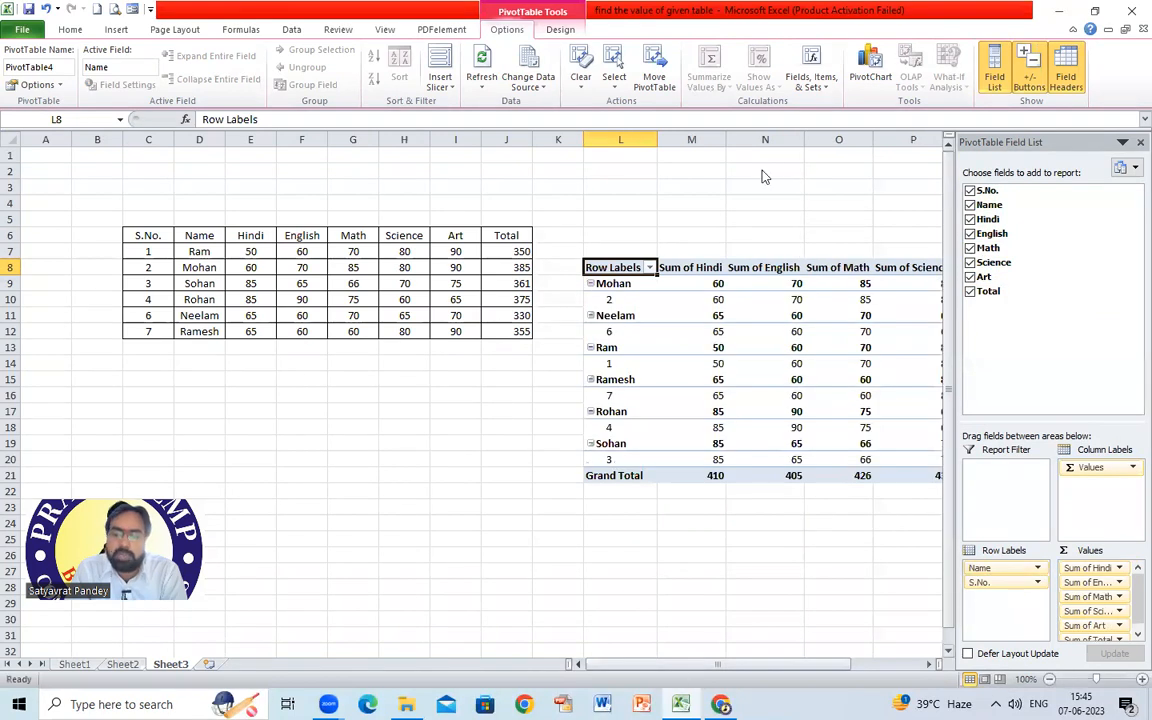
# Review the pivot table's columns through Sum of Total and remove the S.No. field from it.
pyautogui.moveTo(694, 663); pyautogui.dragTo(765, 663)
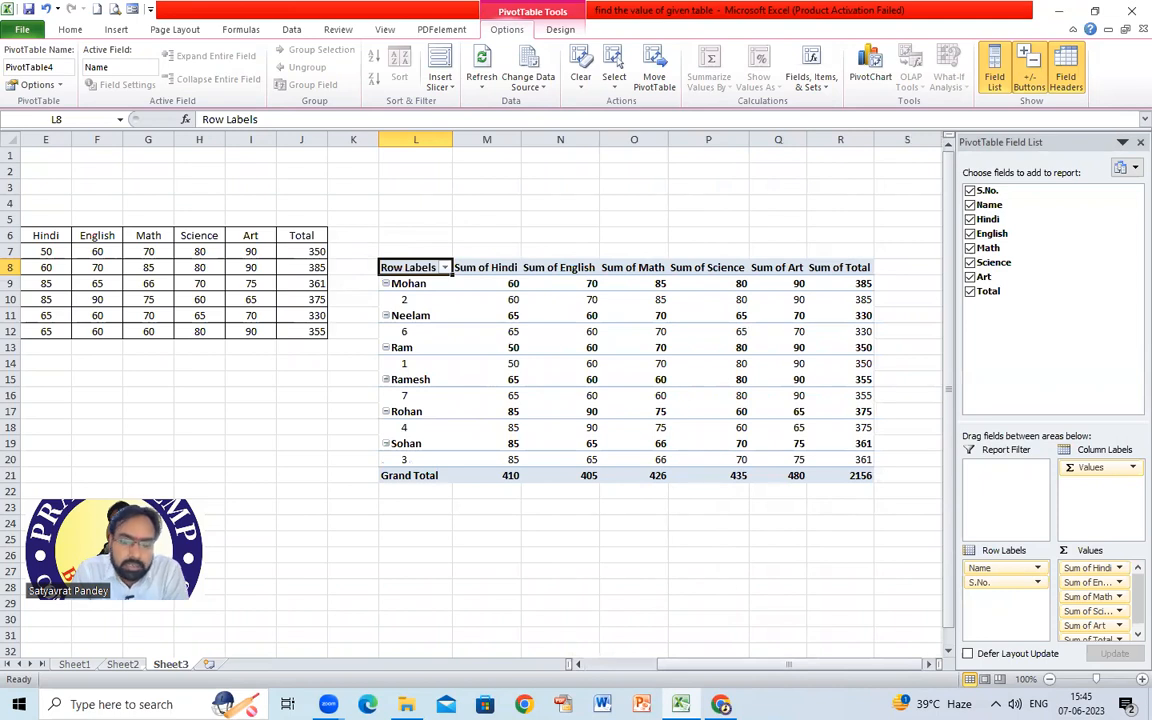
pyautogui.moveTo(750, 665); pyautogui.dragTo(730, 672)
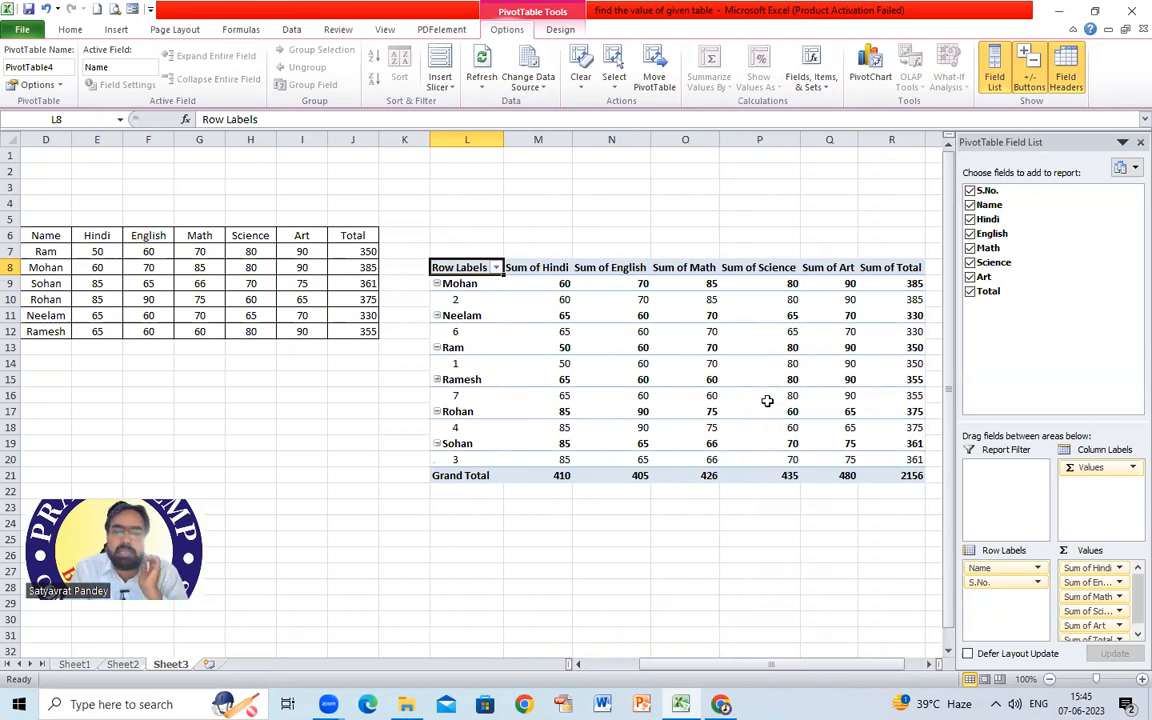
pyautogui.click(969, 190)
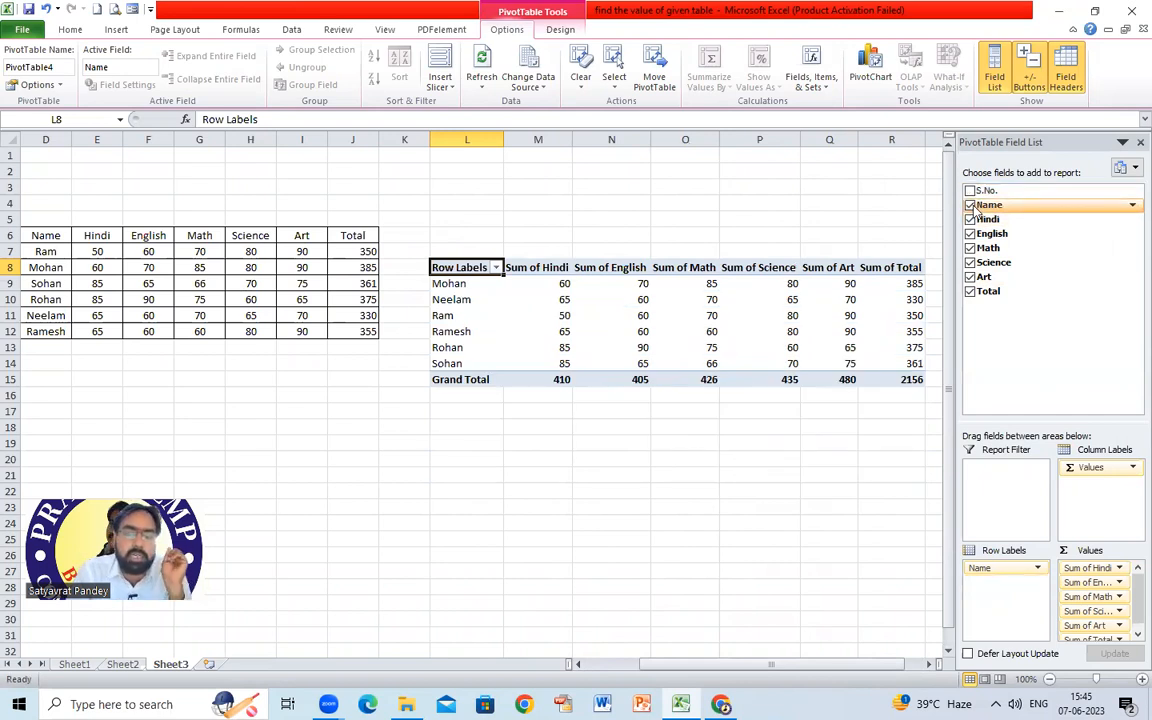
# Filter the new pivot table's row labels to show only the student with S.No. 1 in the marks table.
pyautogui.click(496, 268)
pyautogui.click(336, 414)
pyautogui.click(336, 453)
pyautogui.click(398, 563)
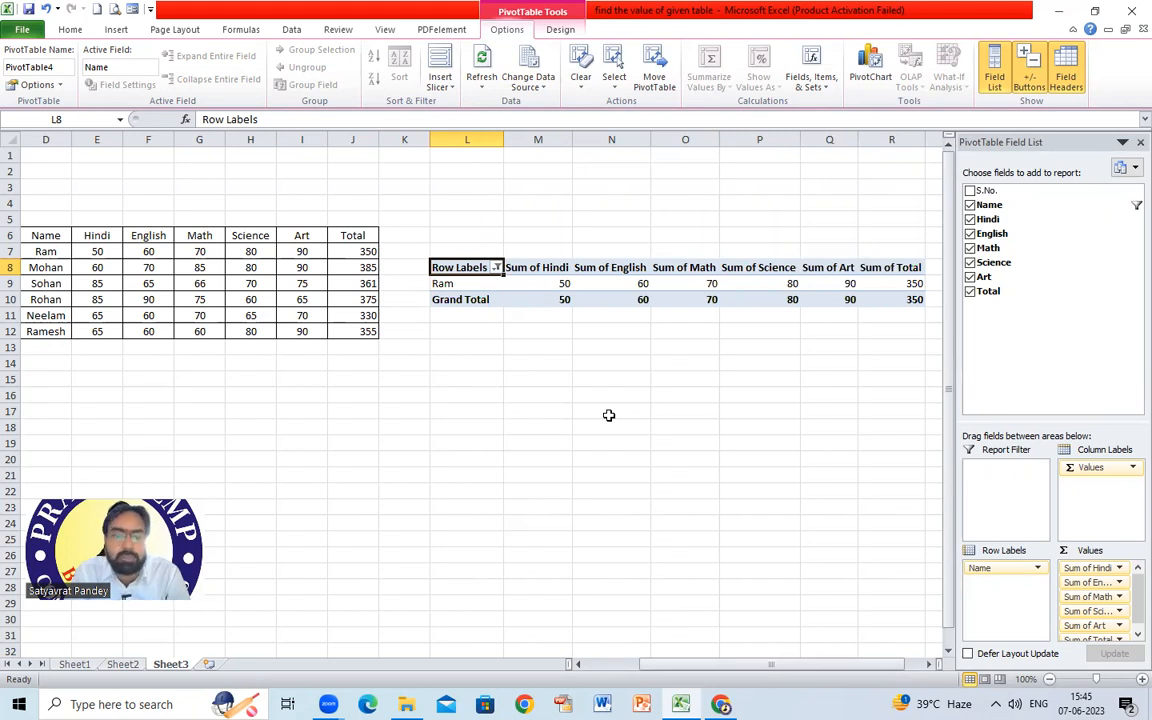
# Extend the row label filter to include the student with S.No. 4 in the marks table.
pyautogui.click(496, 267)
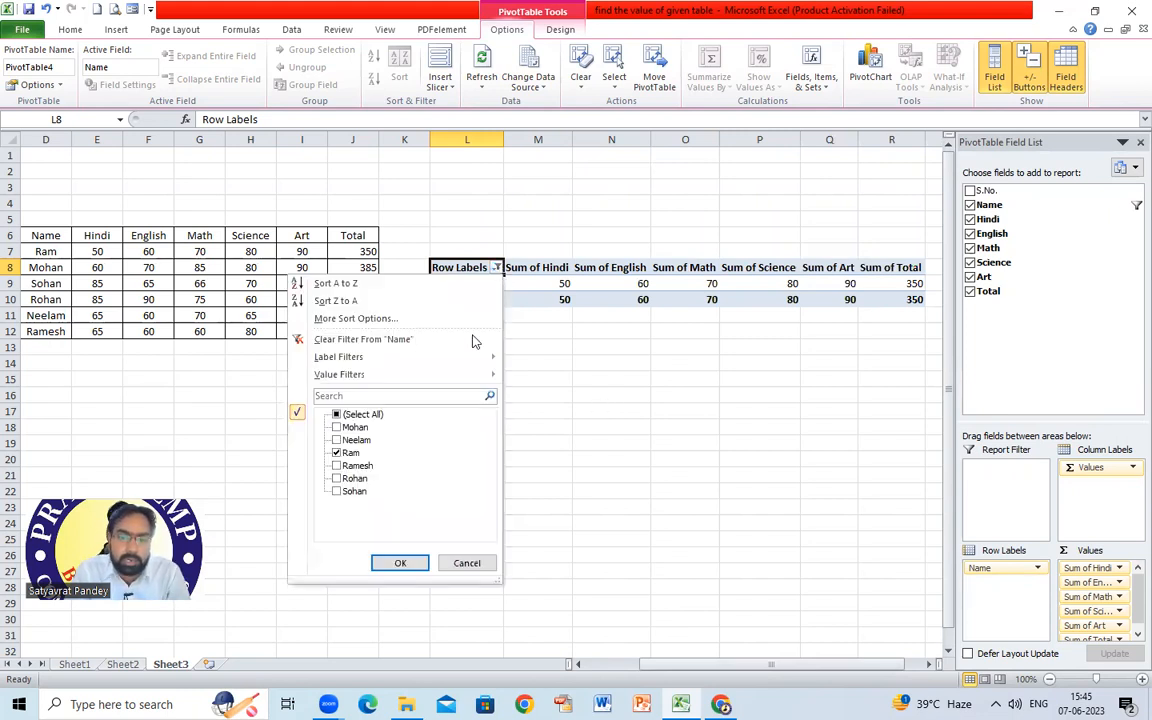
pyautogui.click(338, 479)
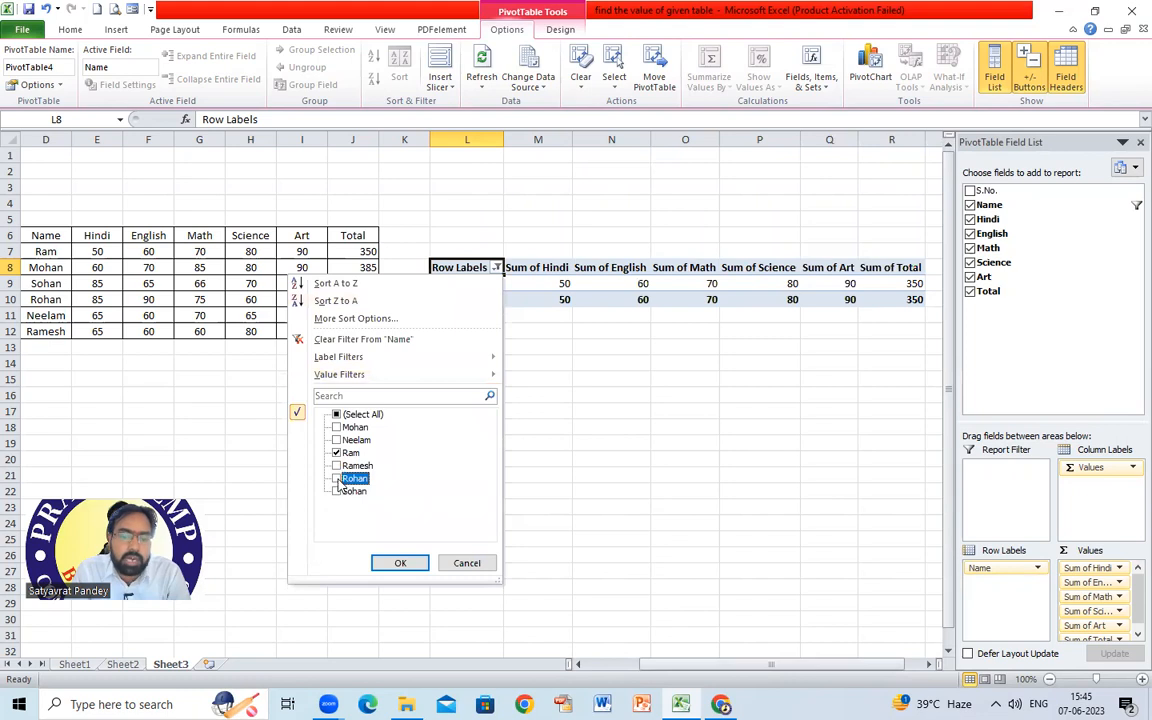
pyautogui.click(400, 562)
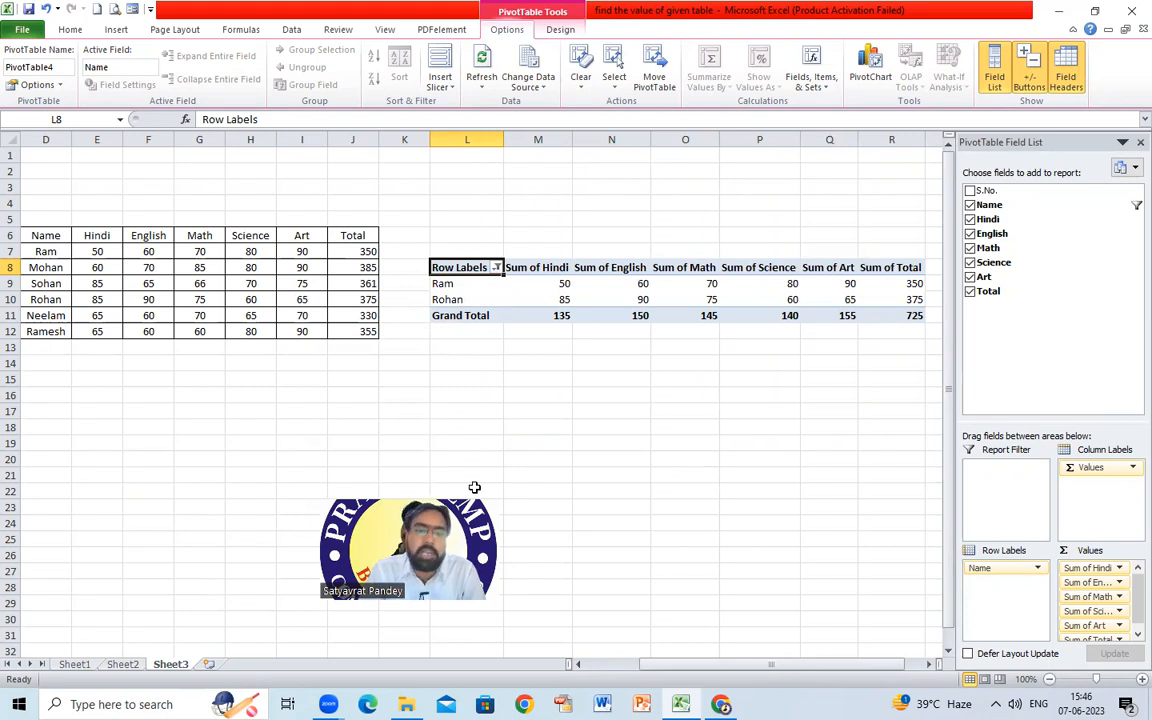
pyautogui.click(496, 267)
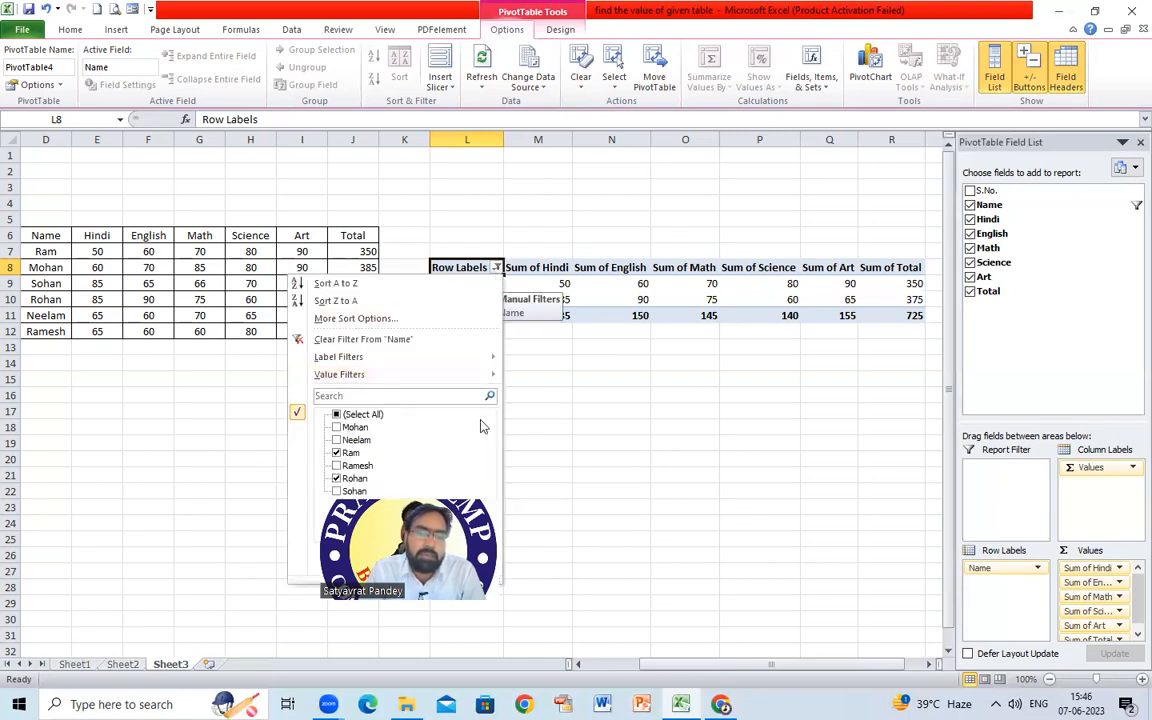
pyautogui.click(532, 353)
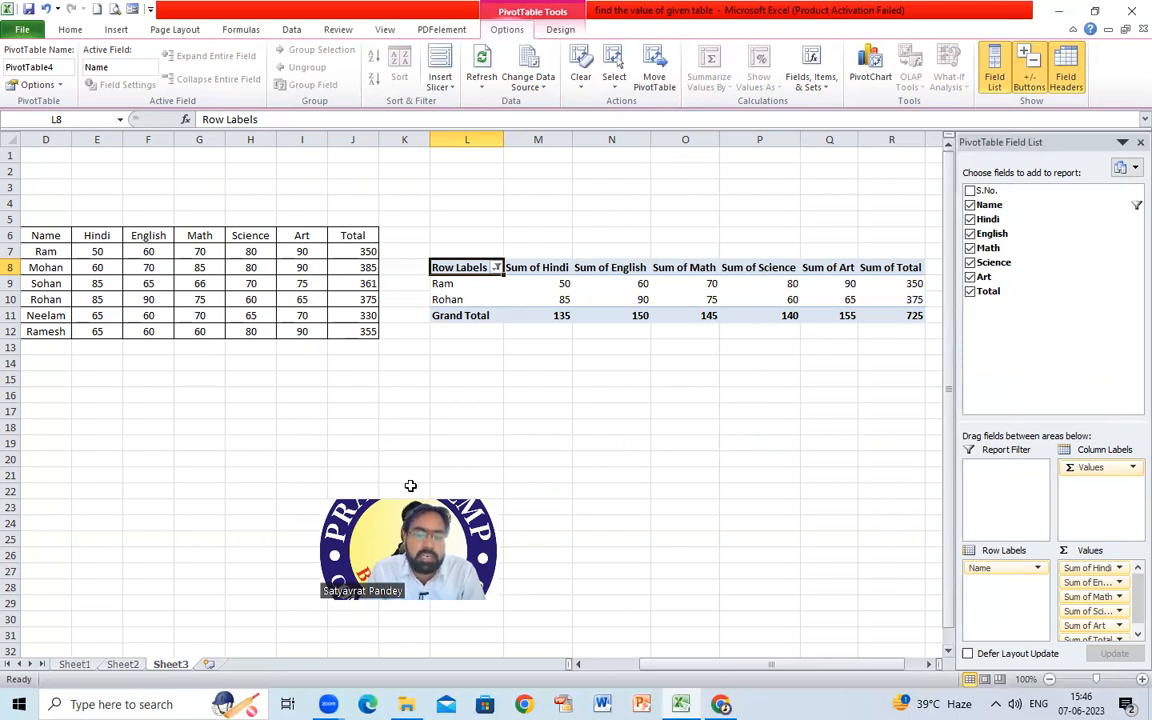
# Reselect all names in the row label filter to show every student in the pivot table.
pyautogui.click(496, 267)
pyautogui.click(337, 415)
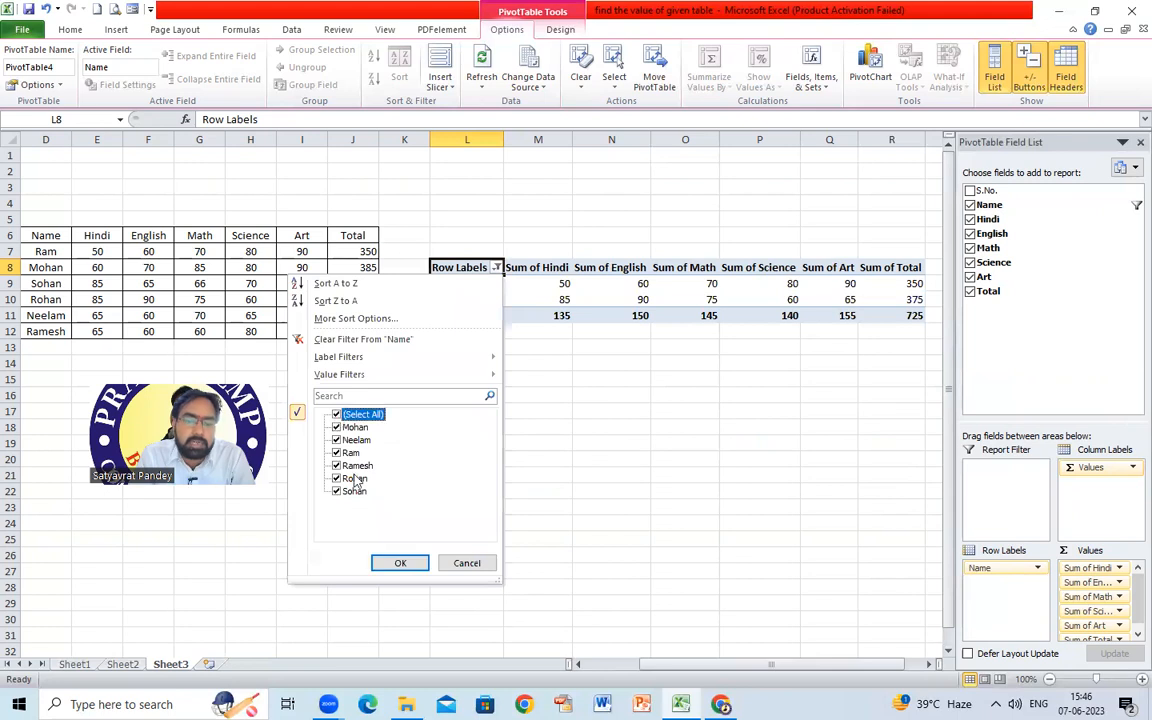
pyautogui.click(400, 564)
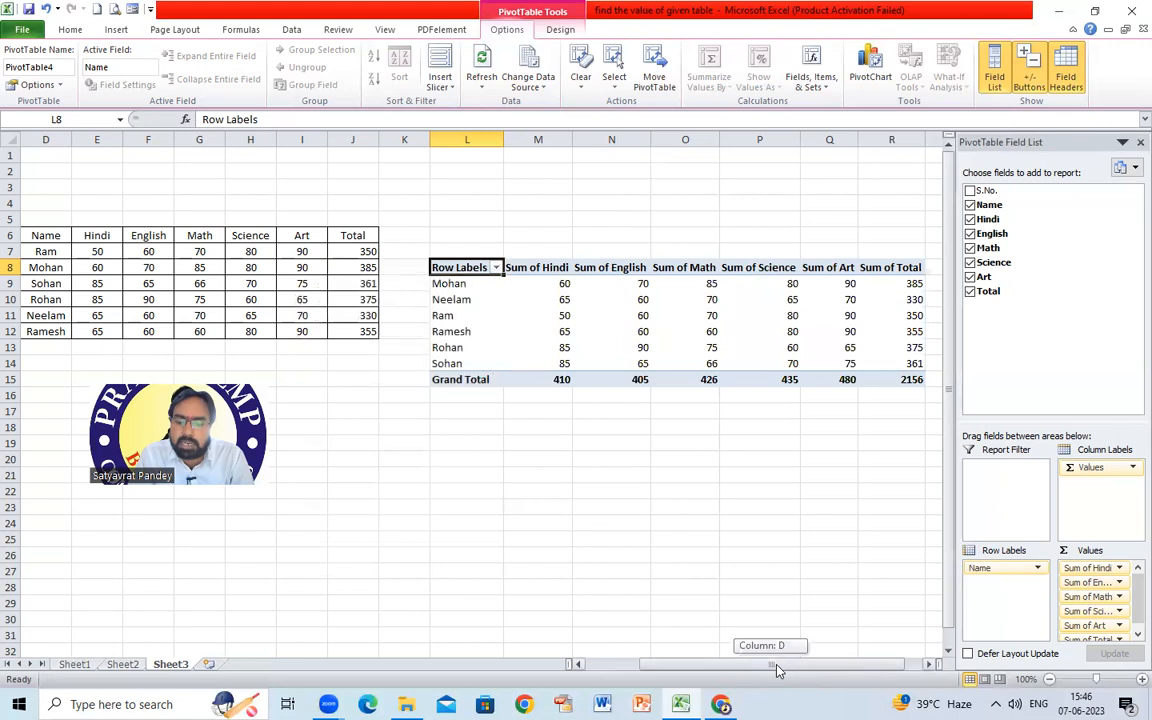
# Filter the pivot table's row labels to show only the student with S.No. 3 in the marks table.
pyautogui.click(496, 267)
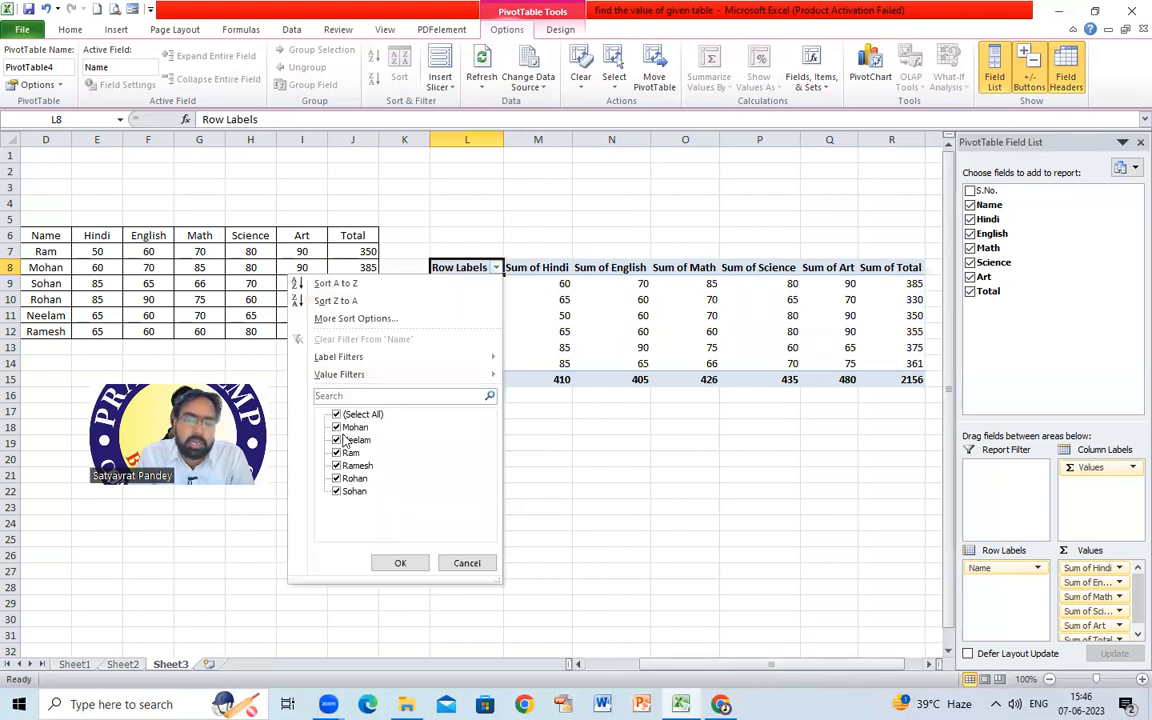
pyautogui.click(337, 414)
pyautogui.click(336, 491)
pyautogui.click(400, 563)
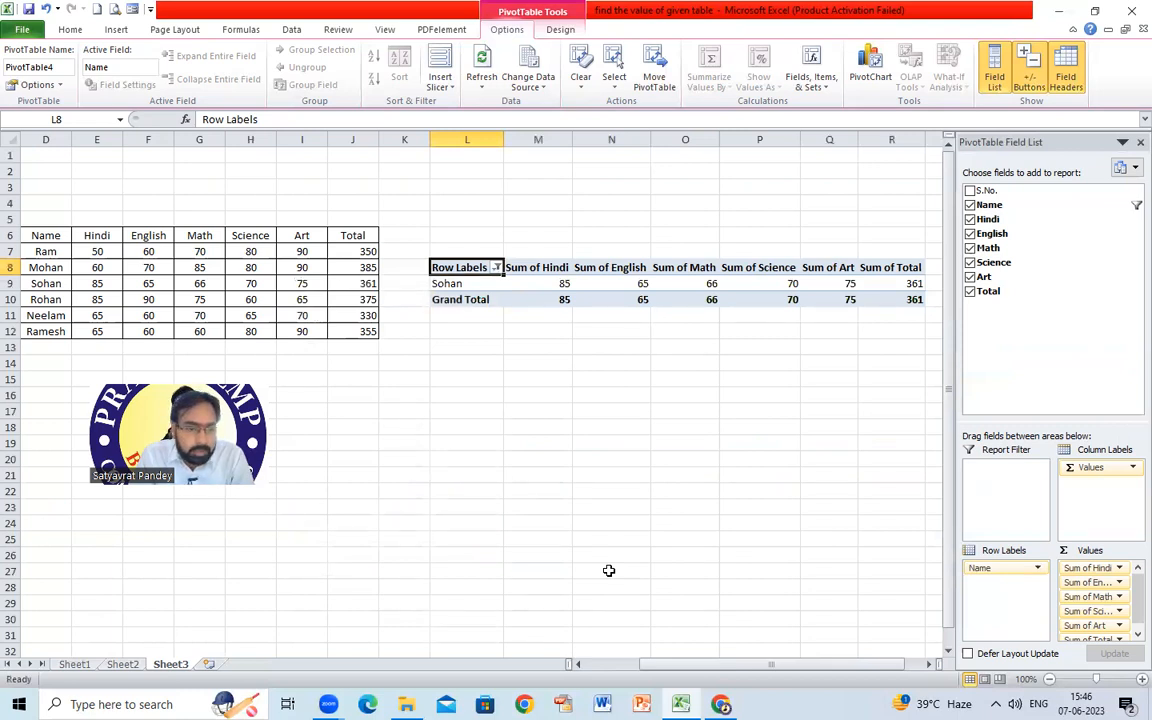
# Close the field list and delete the whole pivot table beside the Sheet3 marks table.
pyautogui.click(1130, 145)
pyautogui.moveTo(437, 237); pyautogui.dragTo(940, 312)
pyautogui.click(537, 375)
pyautogui.moveTo(466, 237); pyautogui.dragTo(992, 328)
pyautogui.press('Delete')
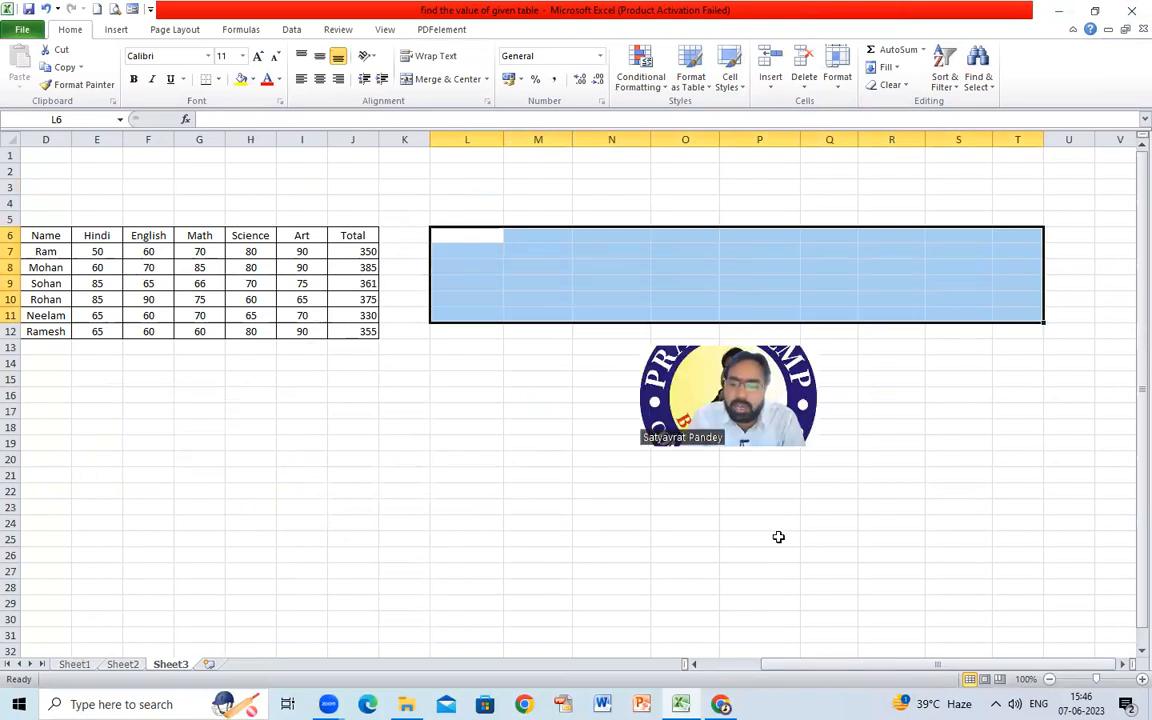
# Create a PivotChart with its pivot table on a new worksheet from the marks table in Sheet3 range C6:J12.
pyautogui.moveTo(764, 665); pyautogui.dragTo(713, 667)
pyautogui.click(451, 472)
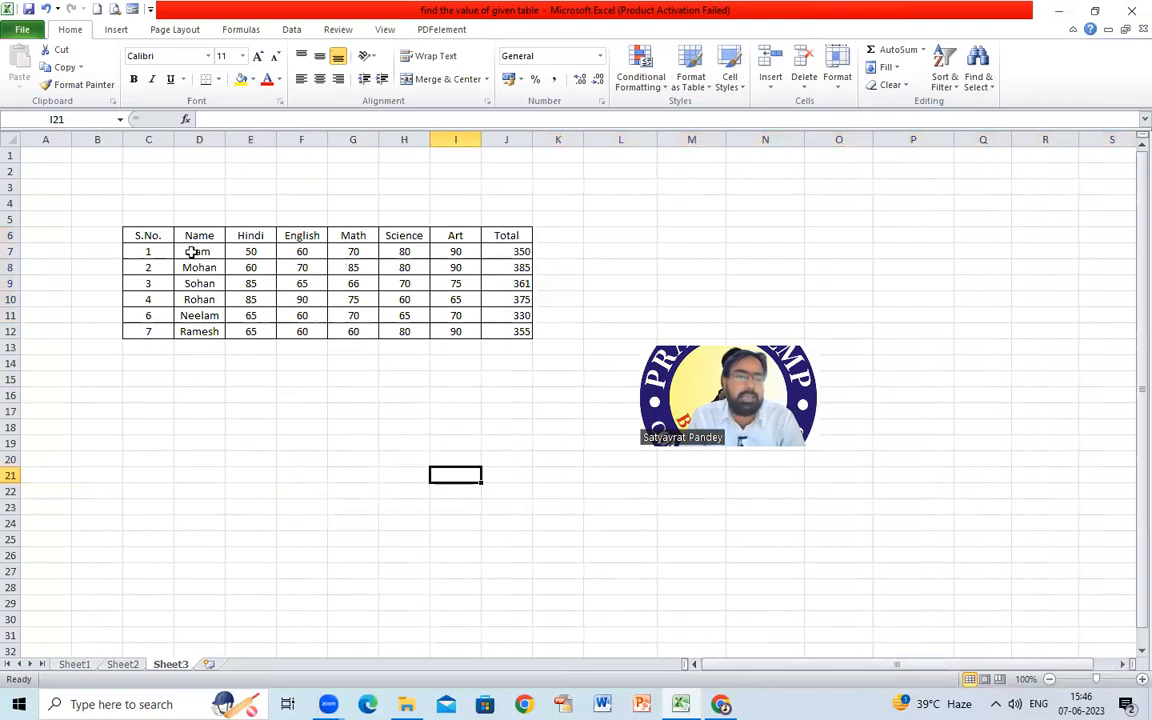
pyautogui.moveTo(136, 234); pyautogui.dragTo(492, 326)
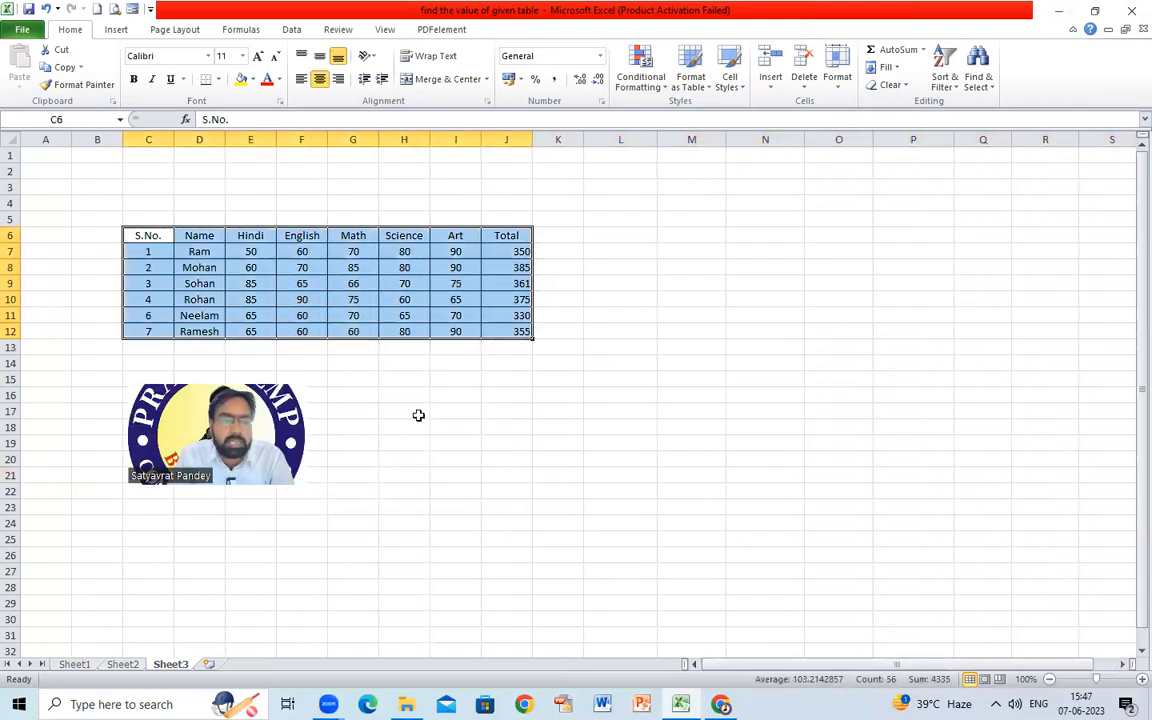
pyautogui.click(116, 29)
pyautogui.click(28, 87)
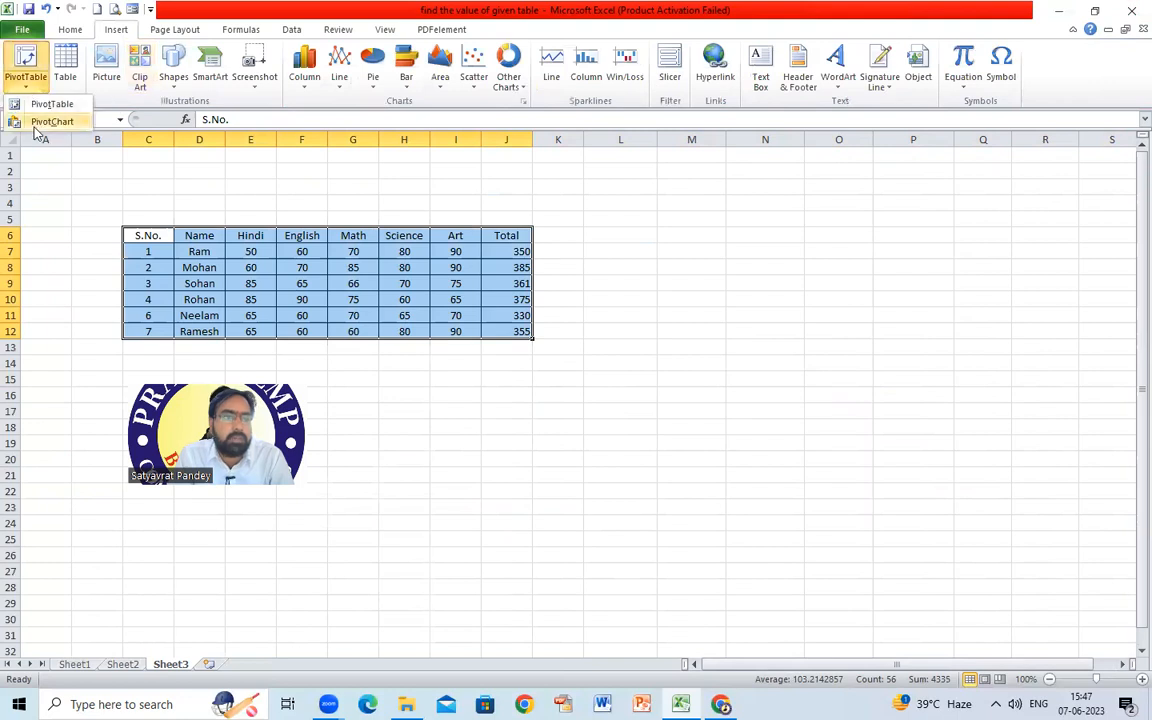
pyautogui.click(45, 118)
pyautogui.moveTo(643, 355); pyautogui.dragTo(793, 250)
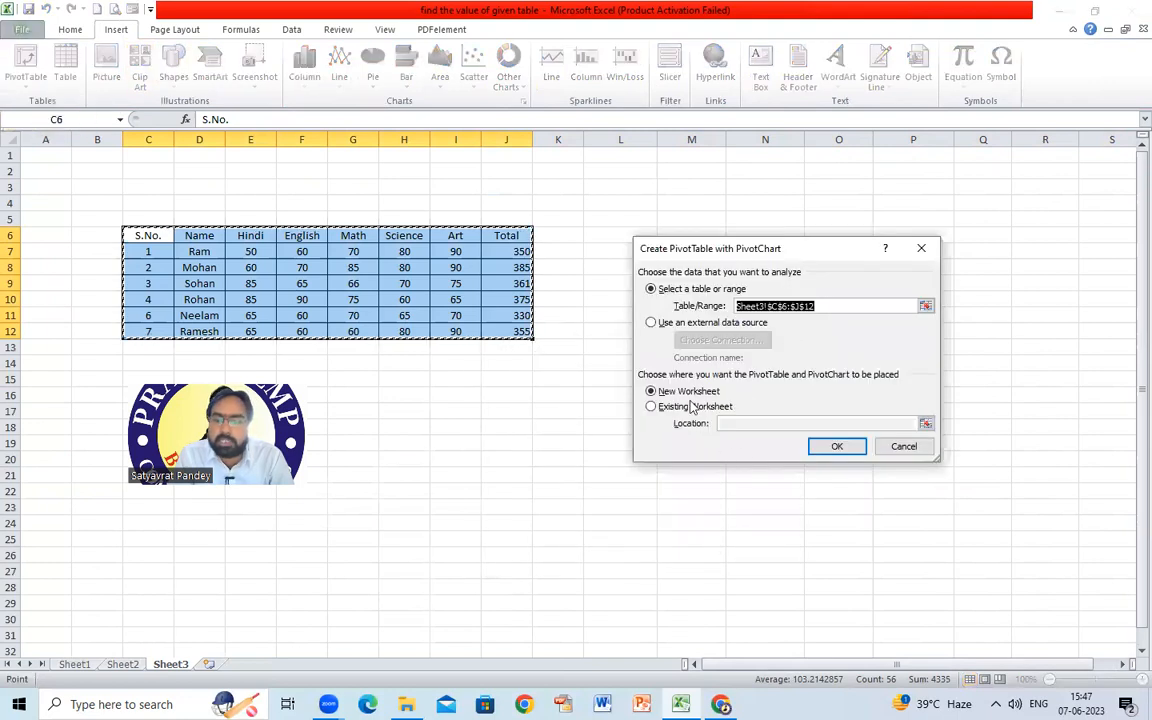
pyautogui.click(651, 406)
pyautogui.click(685, 391)
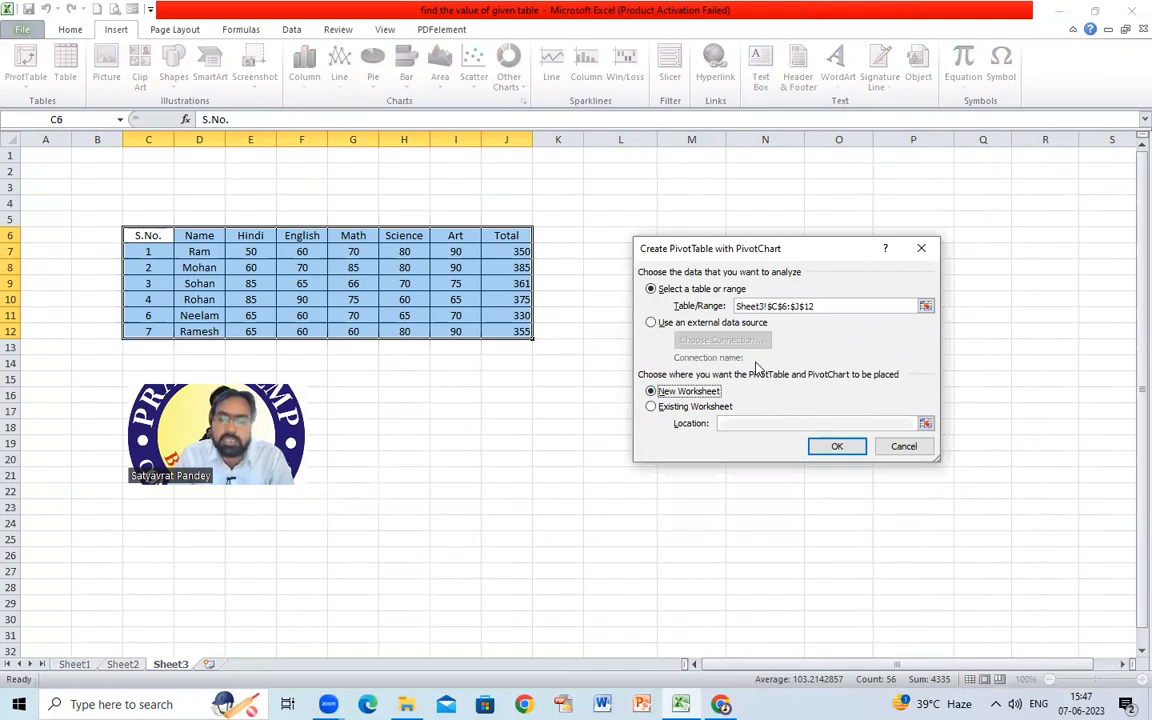
pyautogui.click(834, 449)
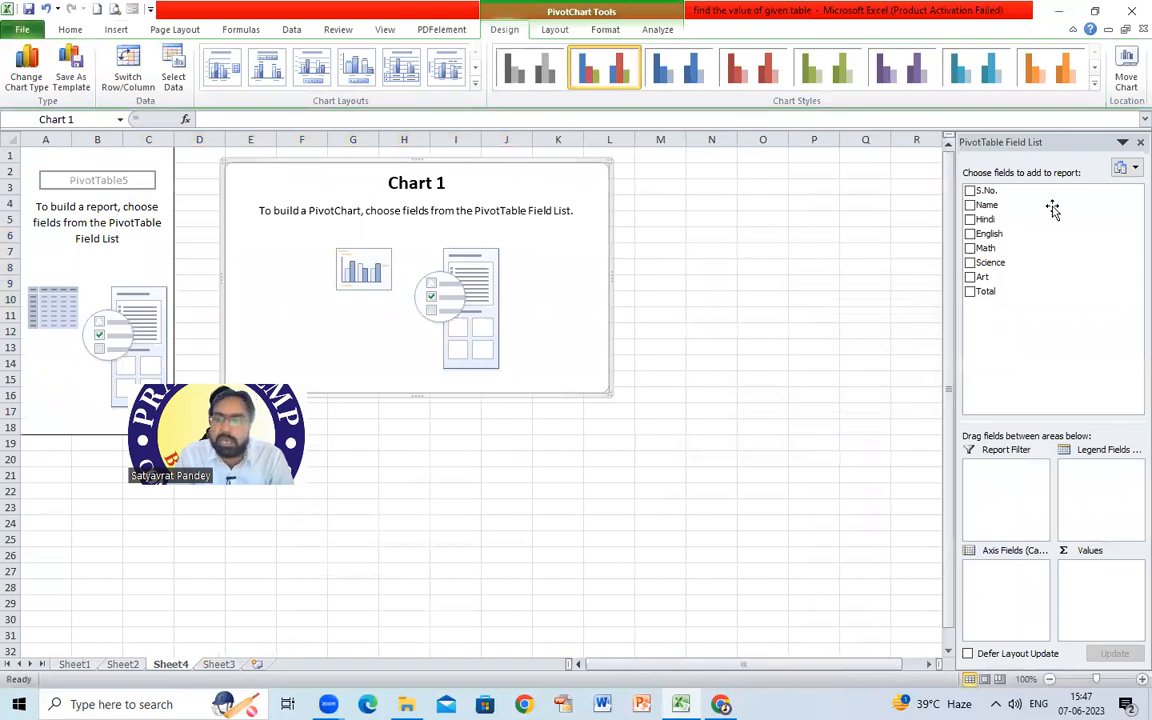
# Add the S.No., Name, Hindi, English, Math, Science, Art and Total fields to the PivotChart report.
pyautogui.click(969, 190)
pyautogui.click(969, 204)
pyautogui.click(969, 219)
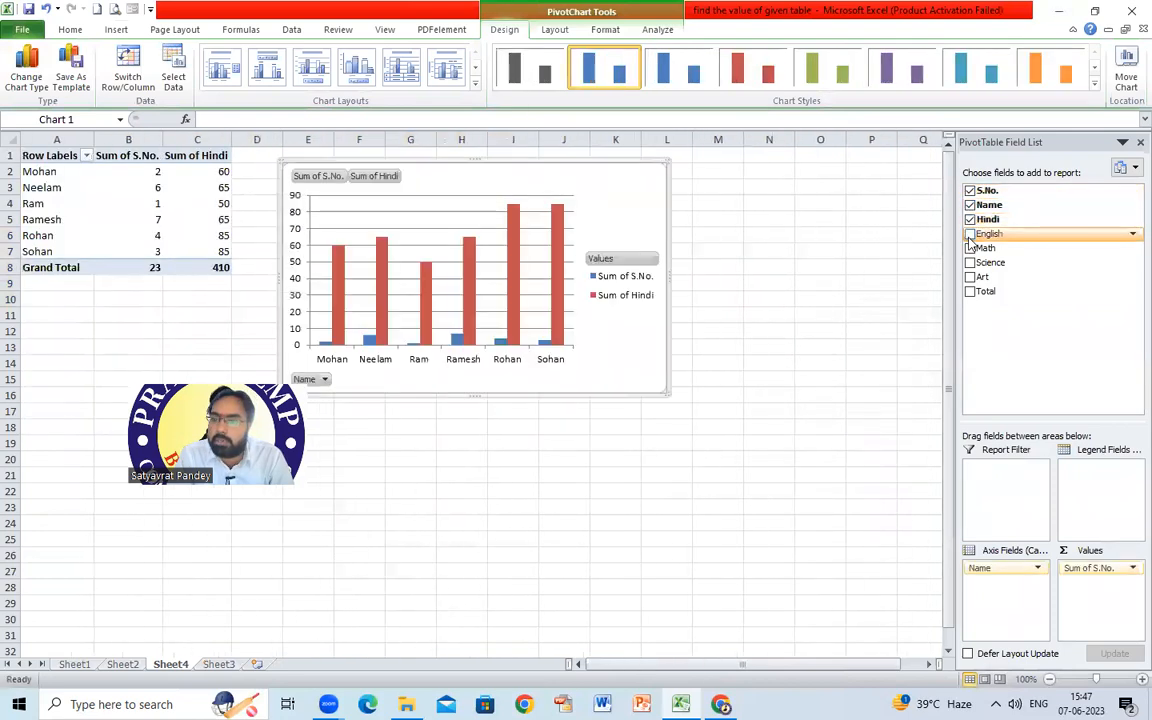
pyautogui.click(969, 233)
pyautogui.click(969, 247)
pyautogui.click(969, 262)
pyautogui.click(969, 276)
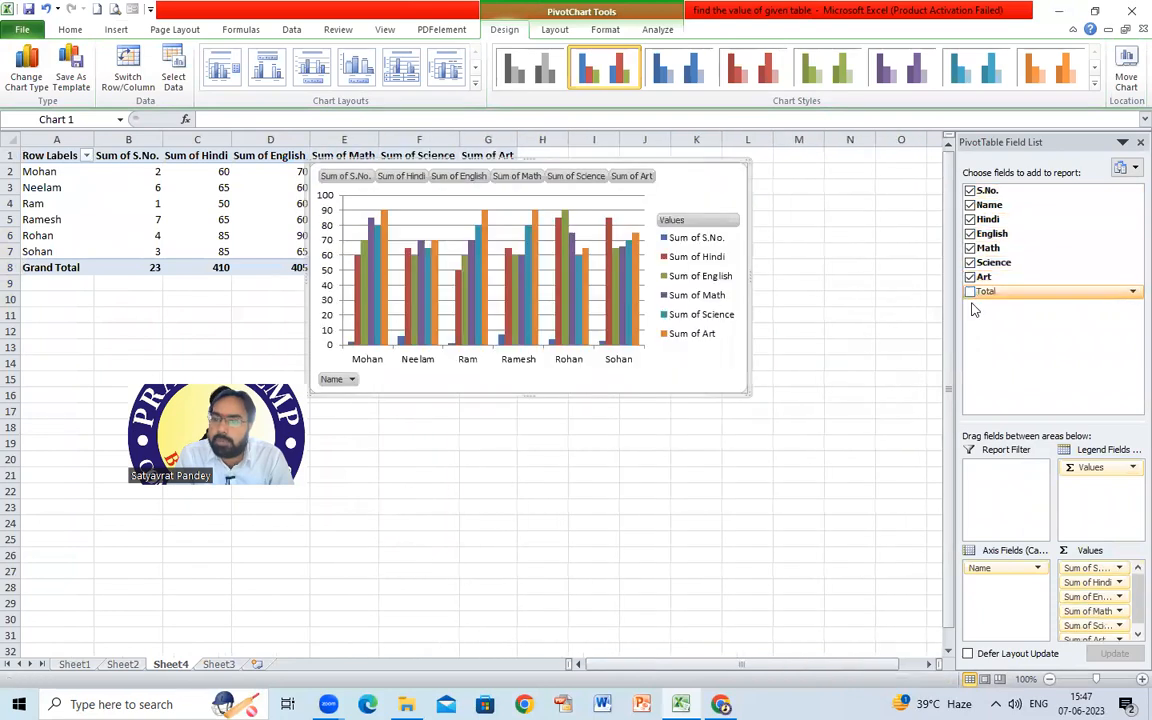
pyautogui.click(969, 291)
# Move S.No. from the values to the axis fields below Name, and place the chart below the pivot table.
pyautogui.moveTo(1088, 568); pyautogui.dragTo(1005, 581)
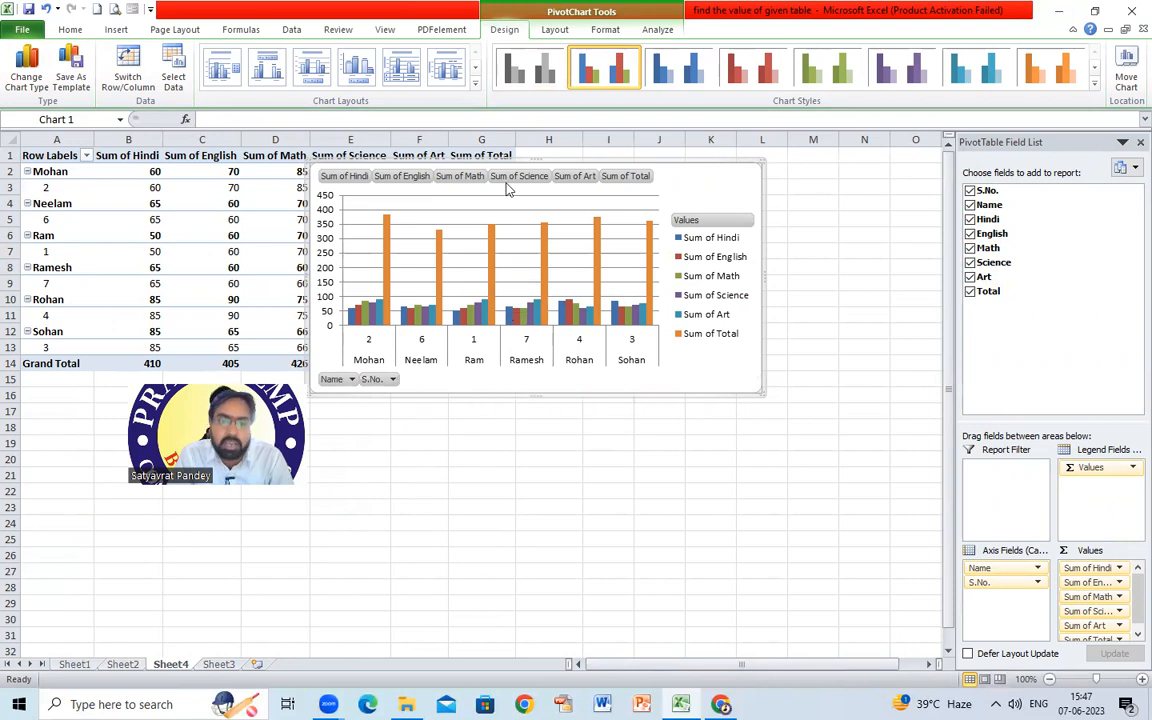
pyautogui.moveTo(690, 200); pyautogui.dragTo(735, 385)
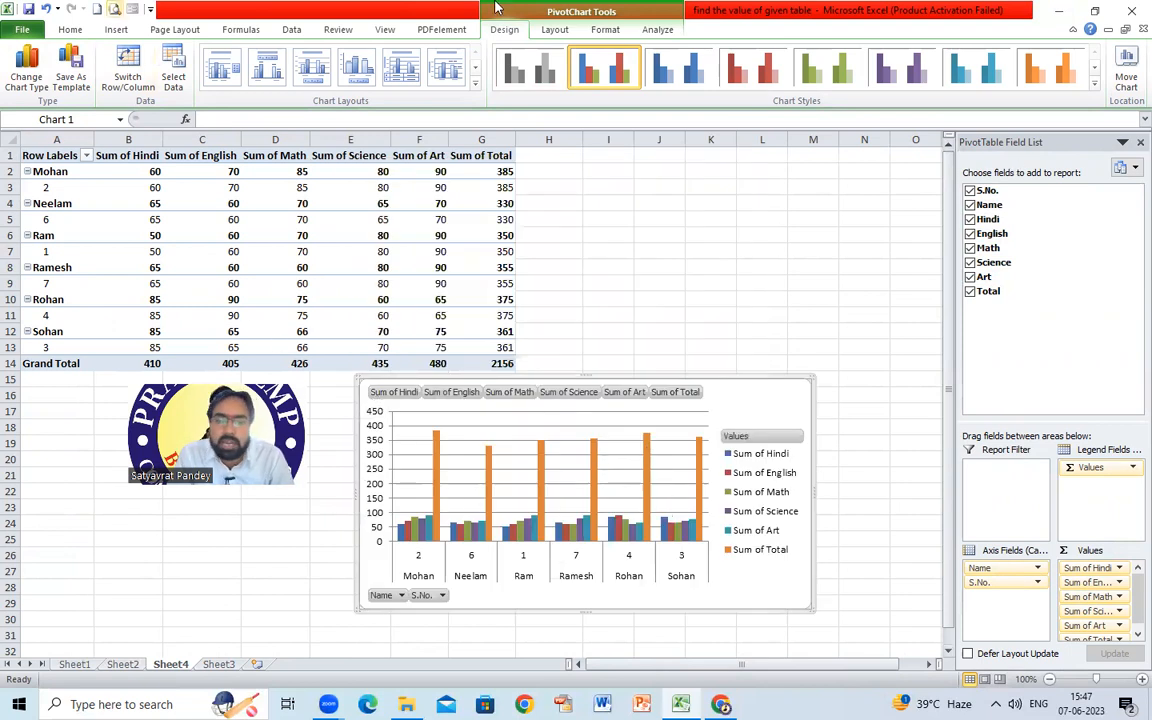
# Filter the pivot table's row labels by name to show only the student with S.No. 2.
pyautogui.click(87, 155)
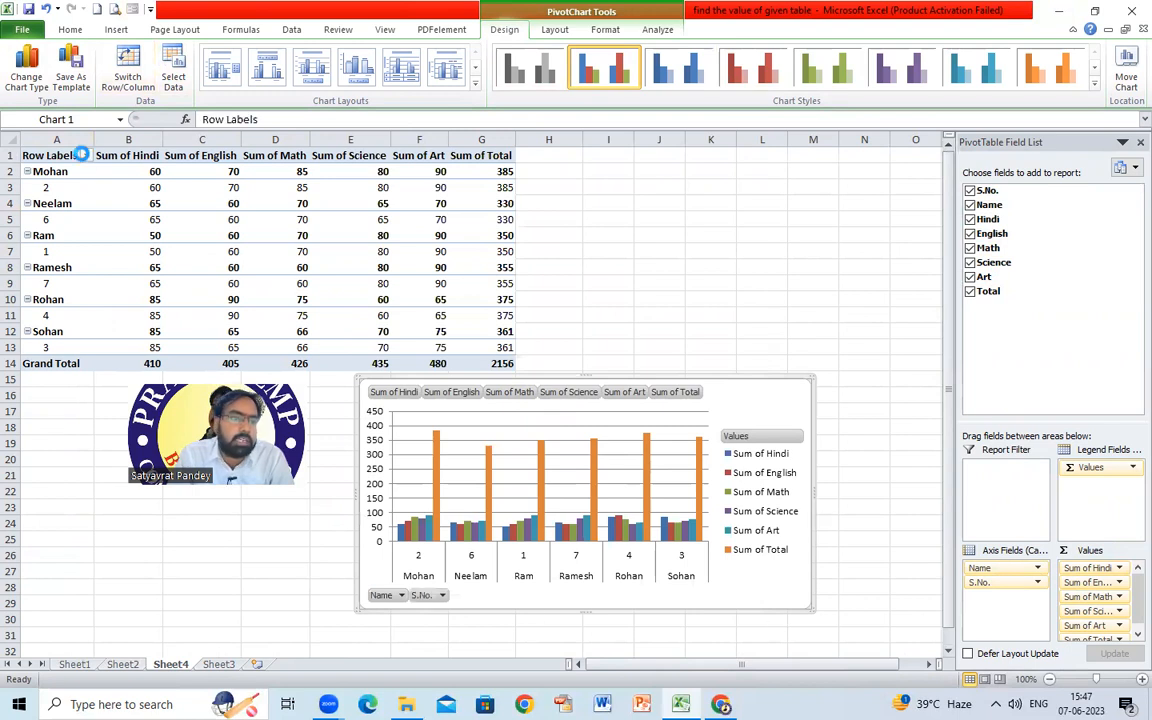
pyautogui.click(49, 341)
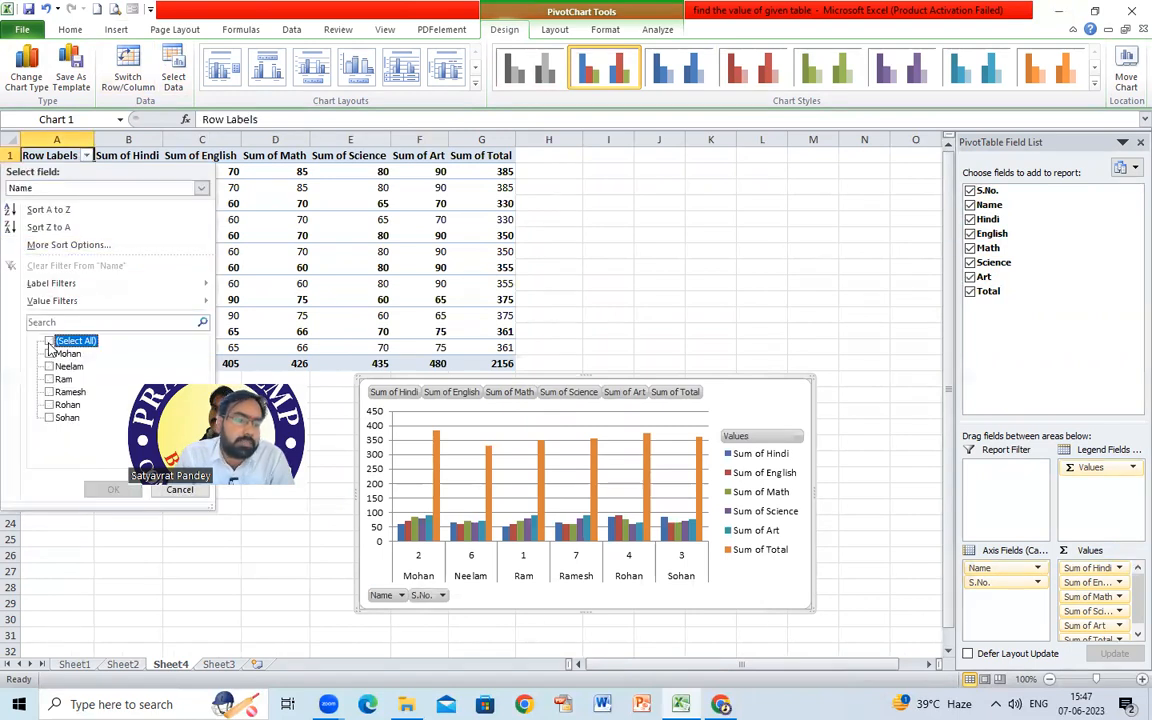
pyautogui.click(49, 341)
pyautogui.click(49, 341)
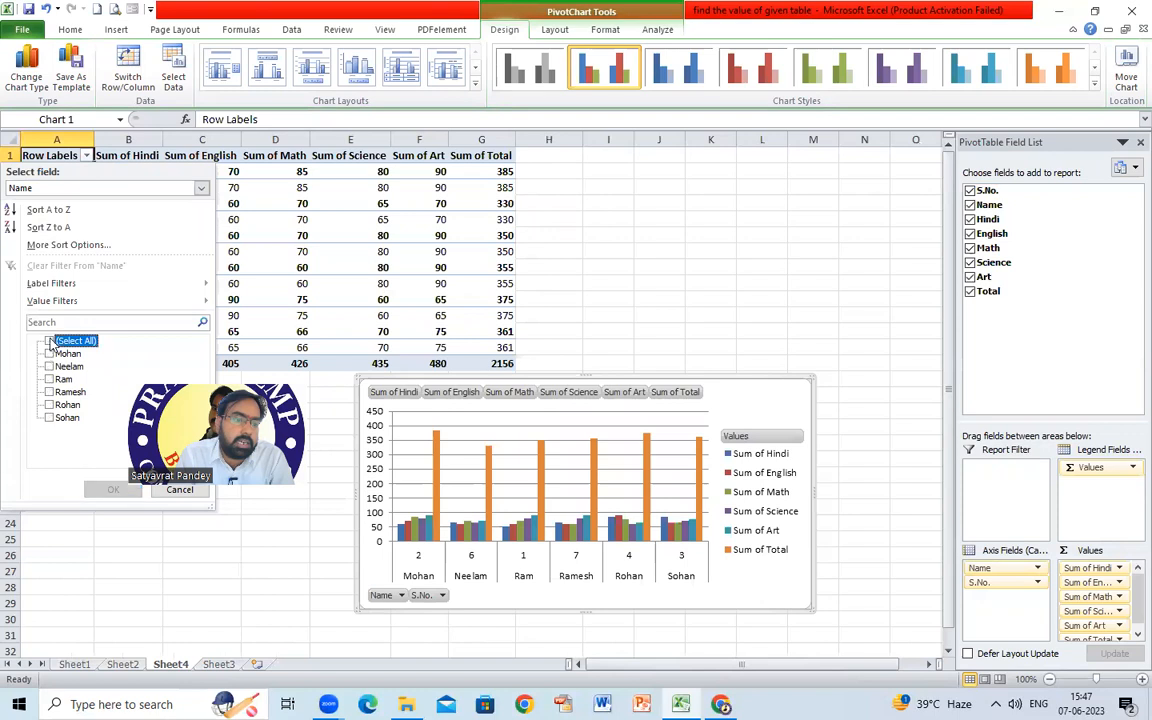
pyautogui.click(49, 354)
pyautogui.click(112, 489)
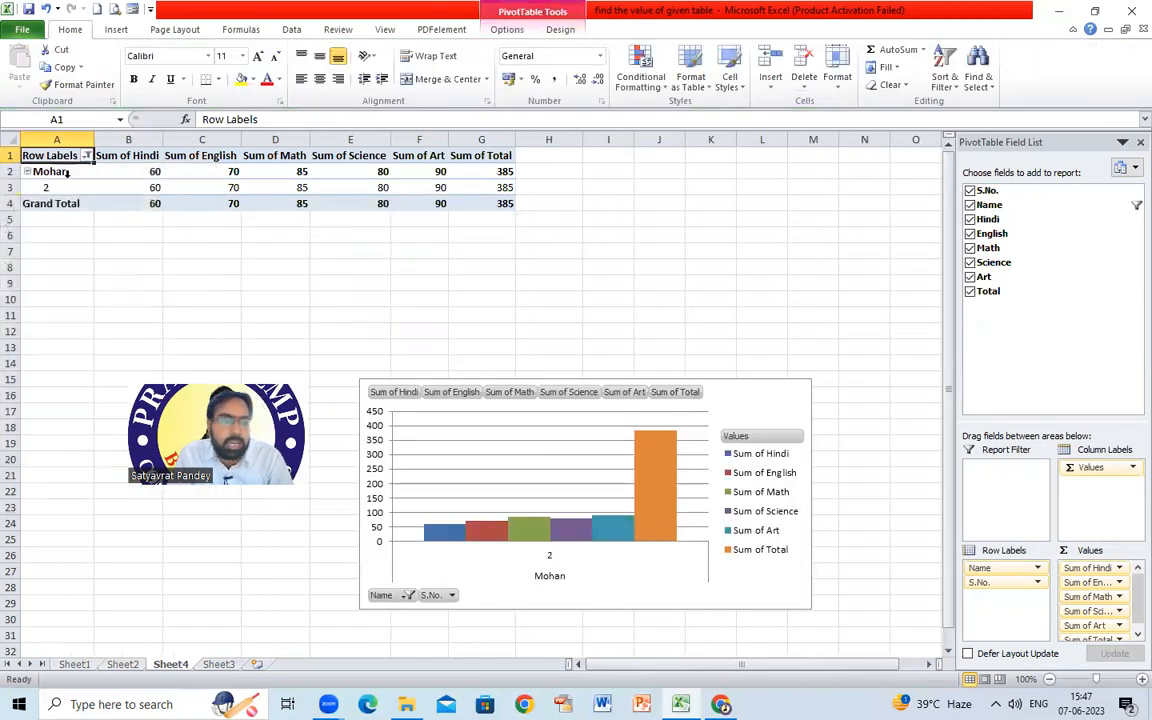
pyautogui.moveTo(566, 159); pyautogui.dragTo(51, 231)
pyautogui.click(71, 253)
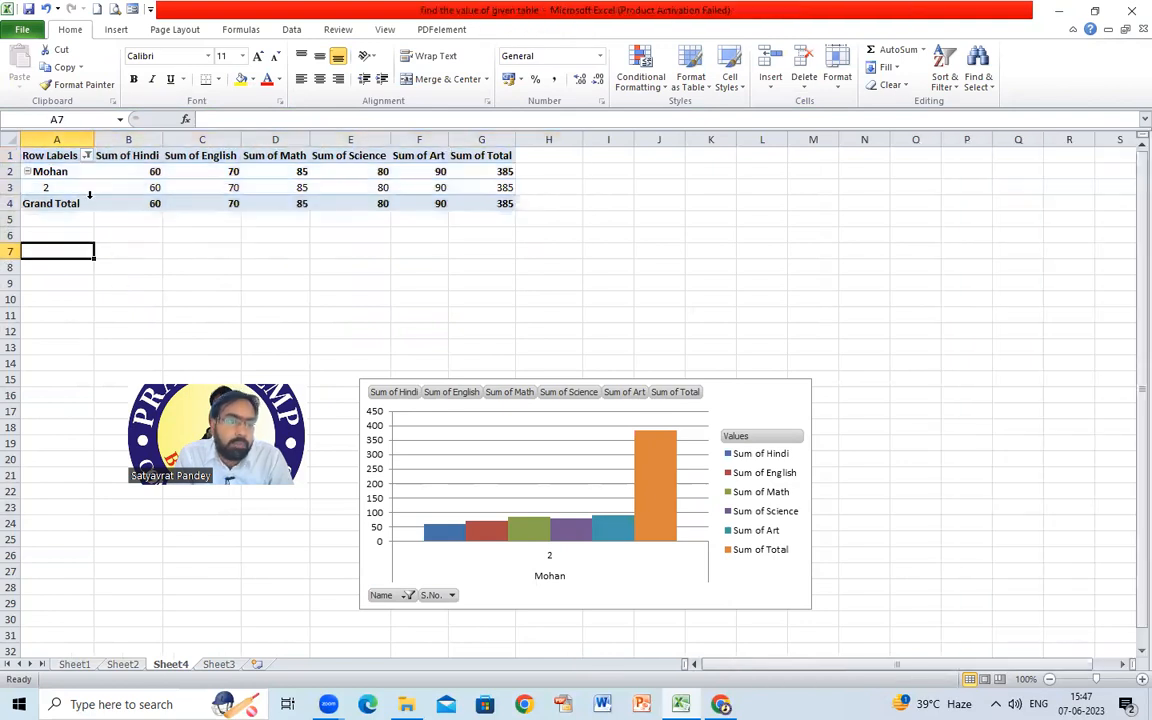
pyautogui.click(128, 187)
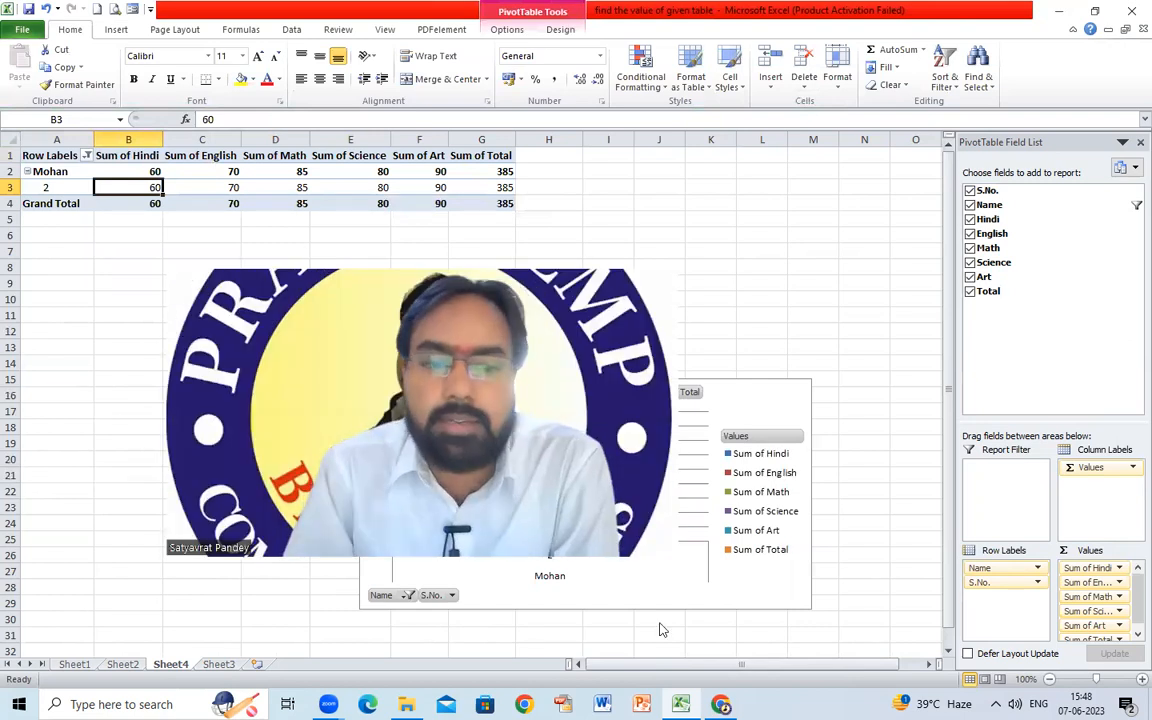
pyautogui.click(503, 6)
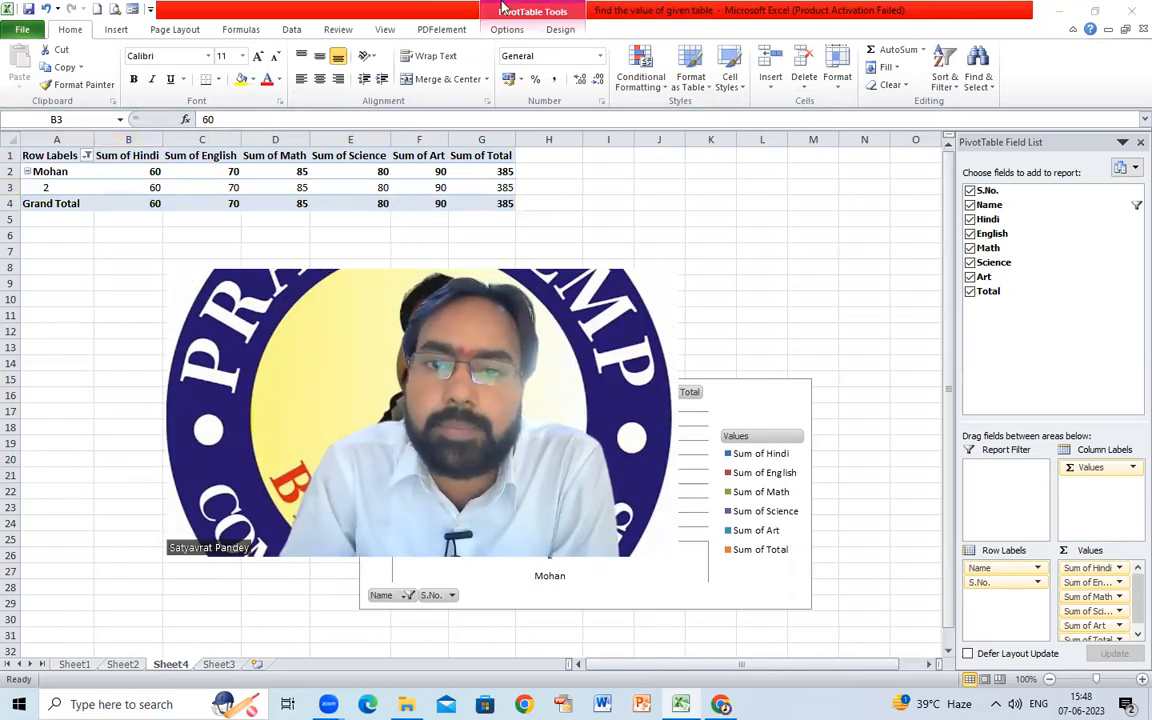